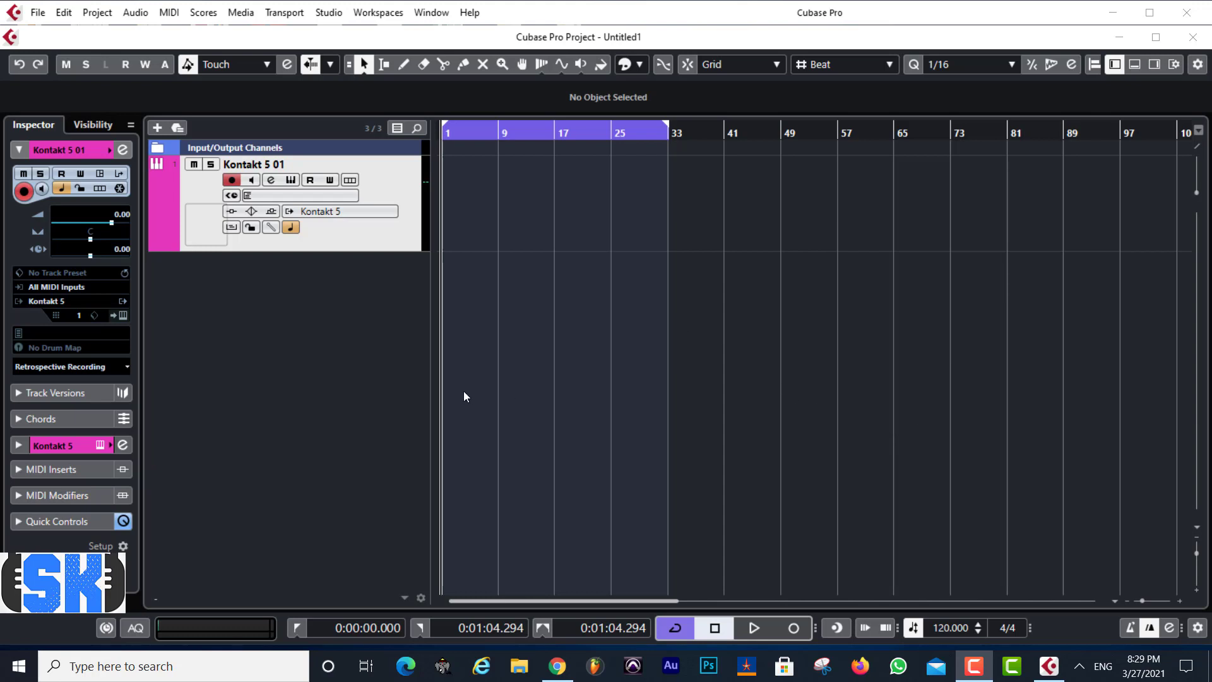
Switch to Chrome to review the Amazon listings for the Maono AU-A04 and the forwarded WhatsApp message about its ASIO driver, then return to Cubase
click(559, 670)
click(271, 12)
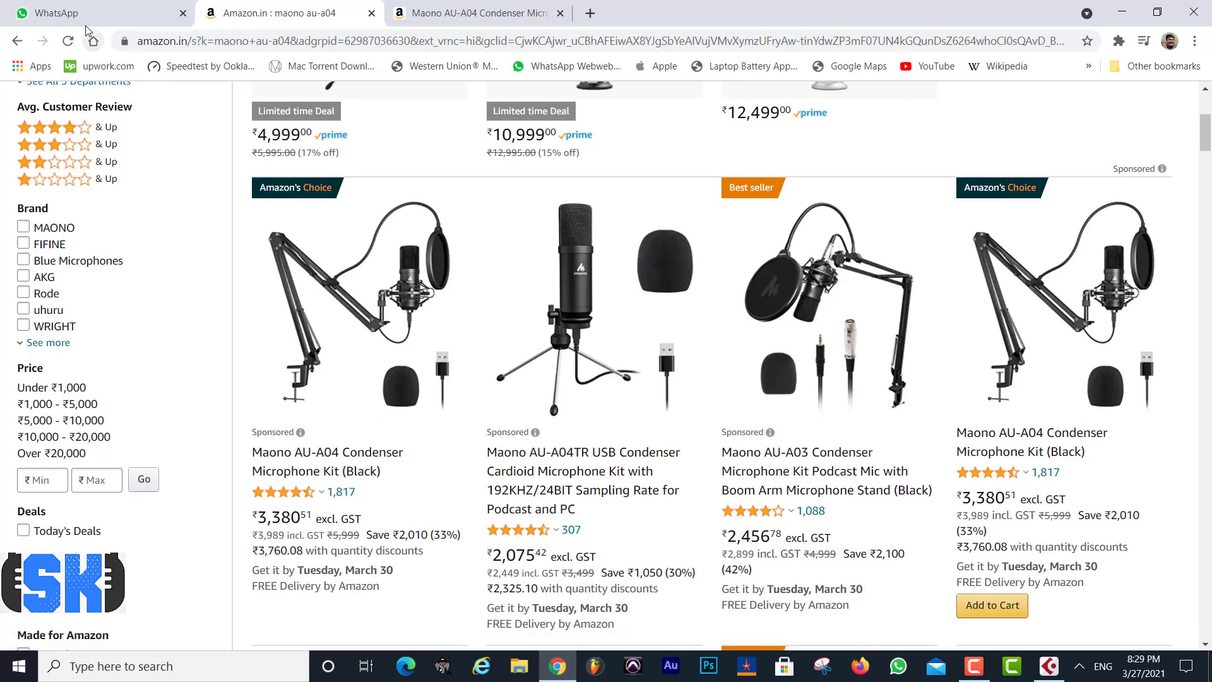
click(101, 13)
scroll(582, 398, down, 5)
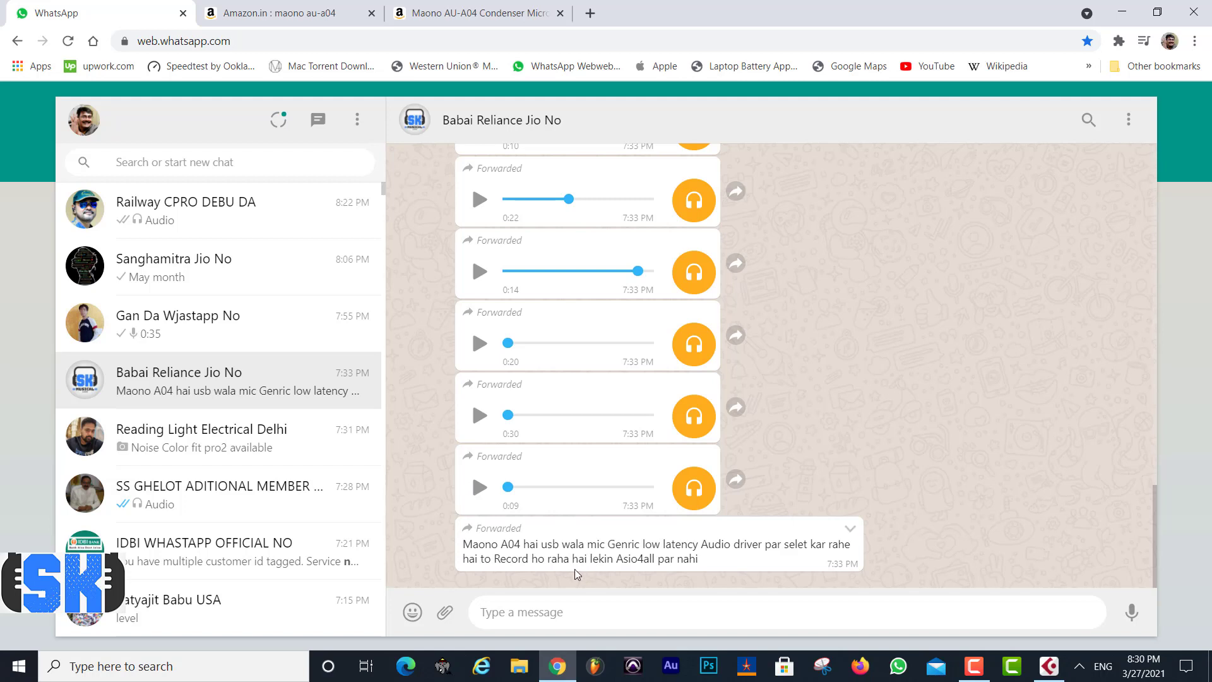
click(1123, 11)
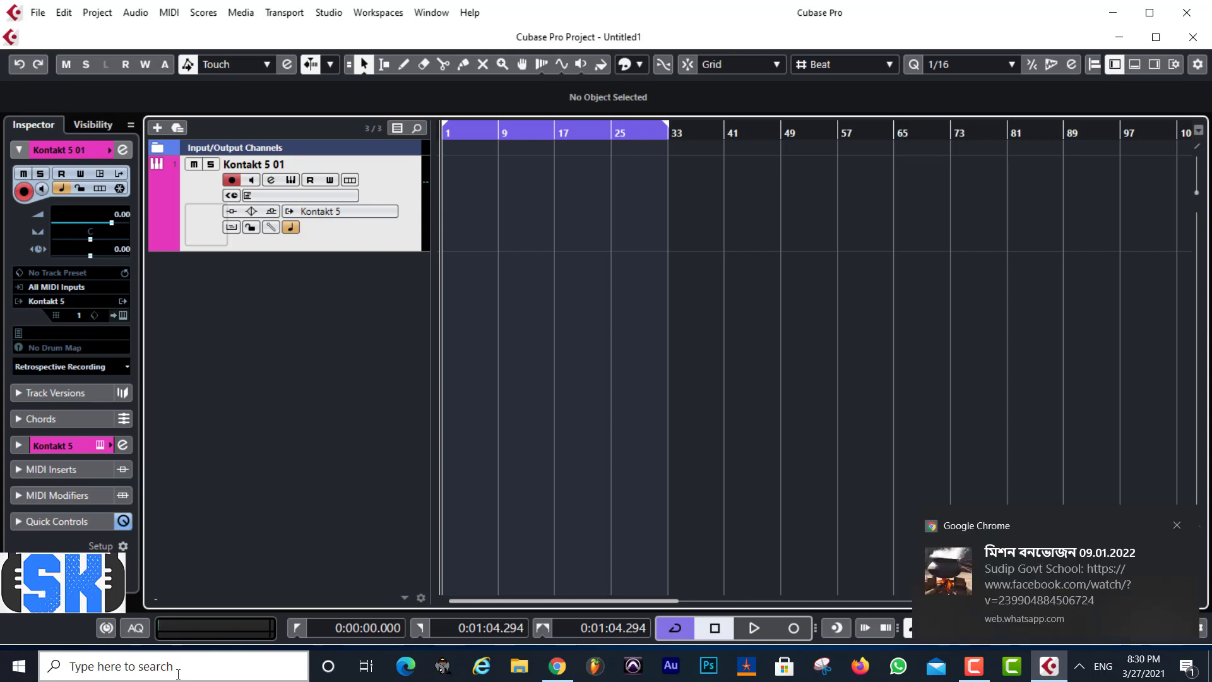
click(1177, 525)
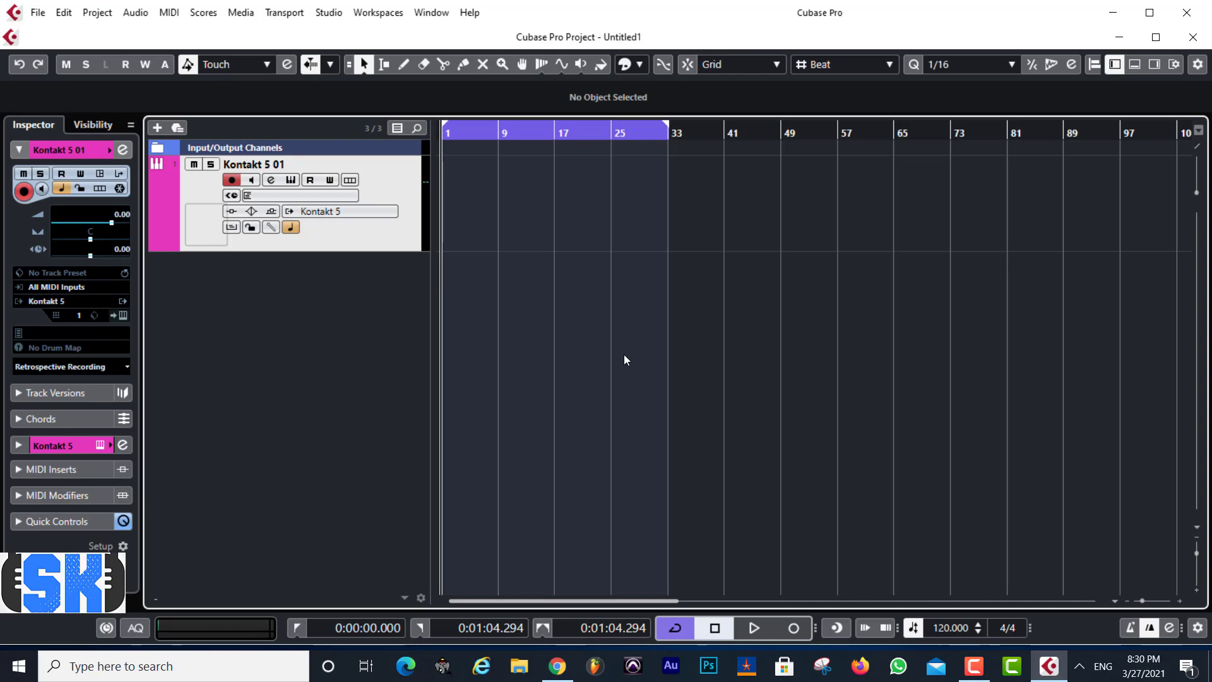
Search Google for "asio4all" in a new Chrome tab
click(557, 666)
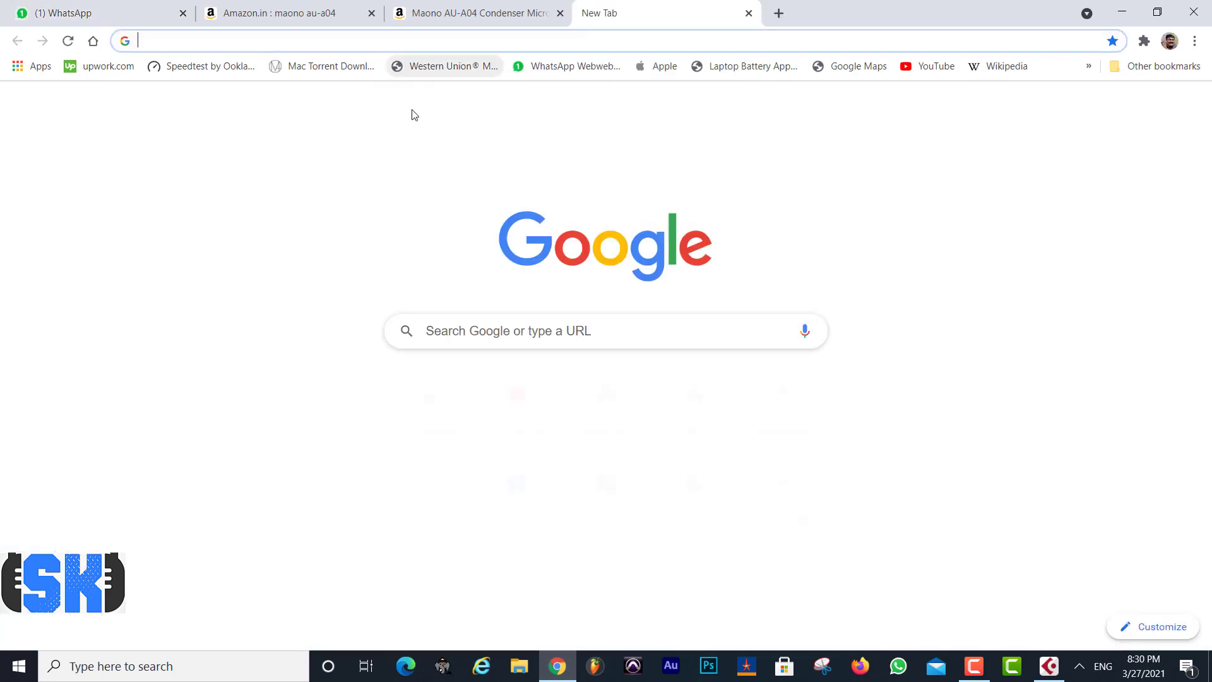
click(590, 13)
click(484, 339)
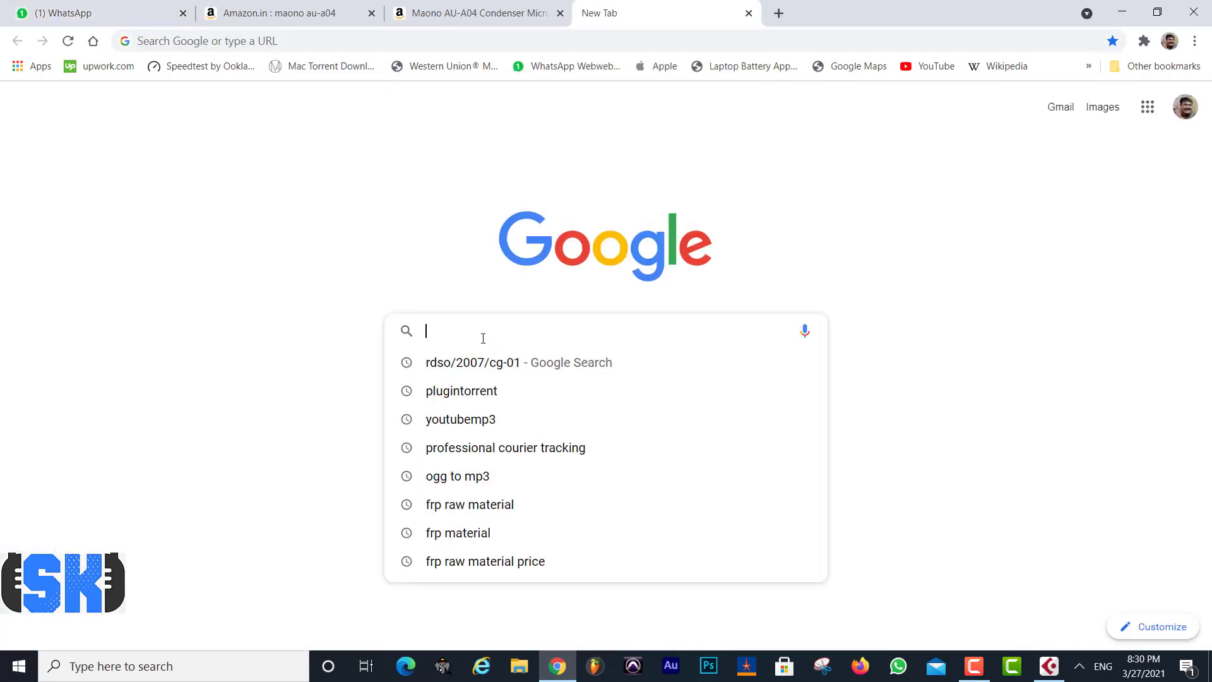
text(asio)
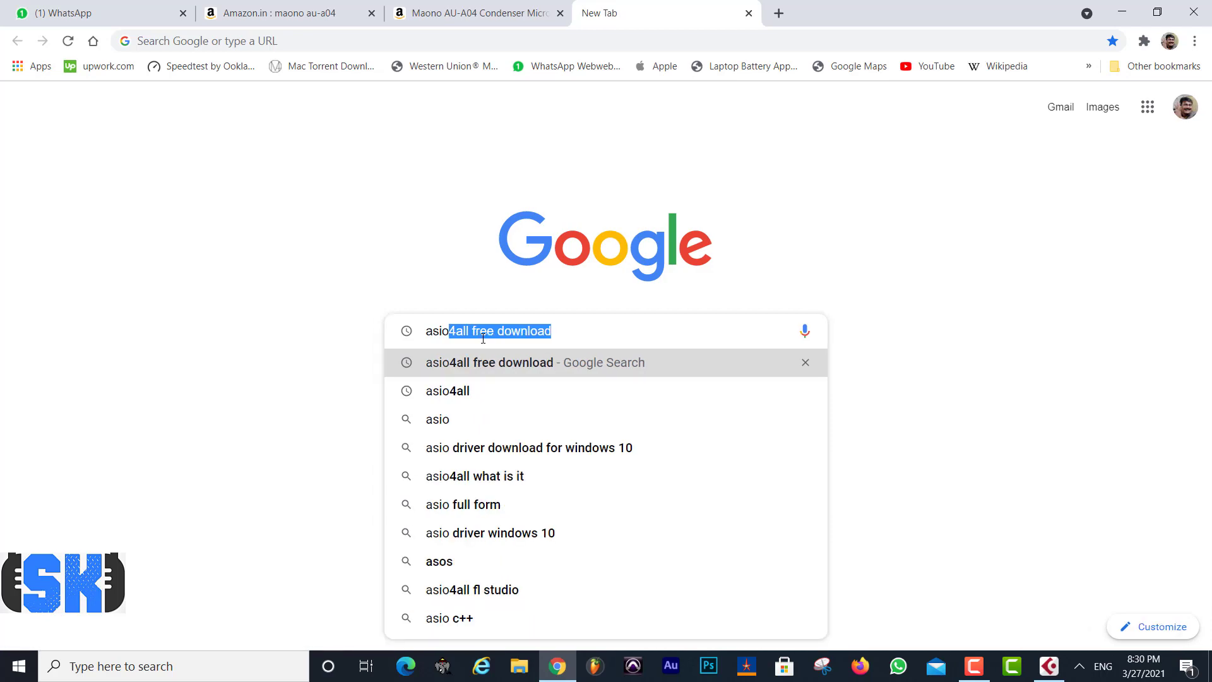
key(Right)
key(BackSpace)
key(BackSpace)
key(BackSpace)
key(BackSpace)
key(BackSpace)
key(BackSpace)
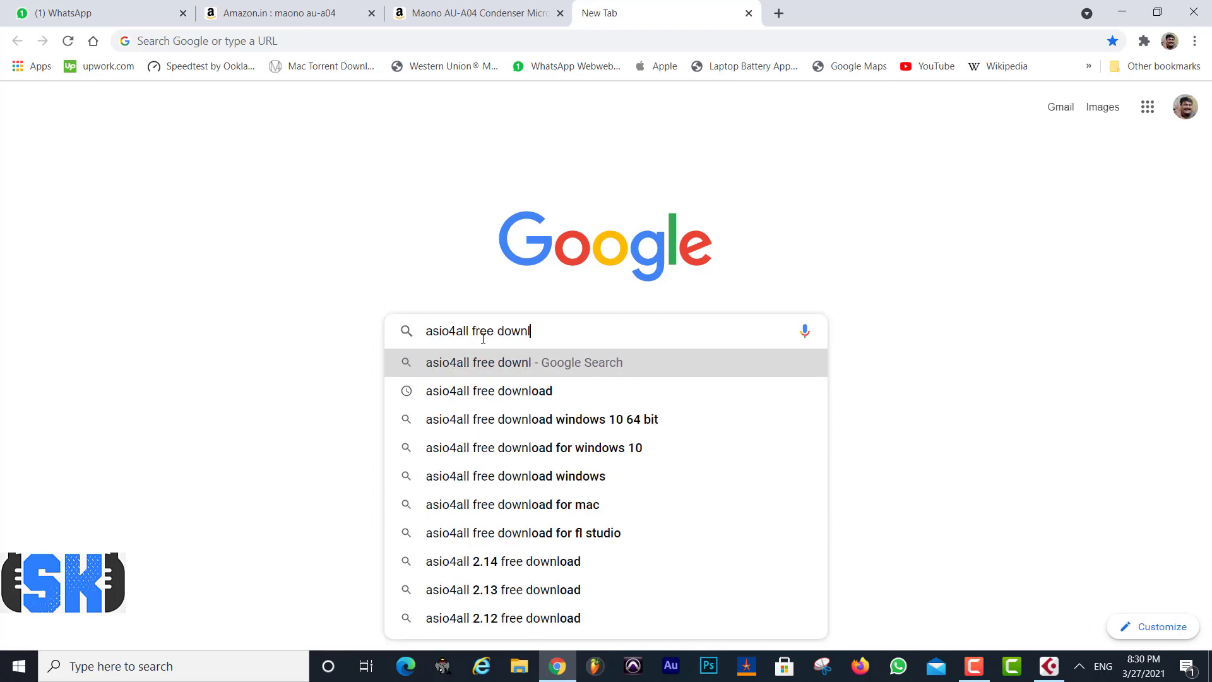
key(BackSpace)
key(BackSpace)
key(BackSpace)
key(BackSpace)
key(BackSpace)
key(BackSpace)
key(BackSpace)
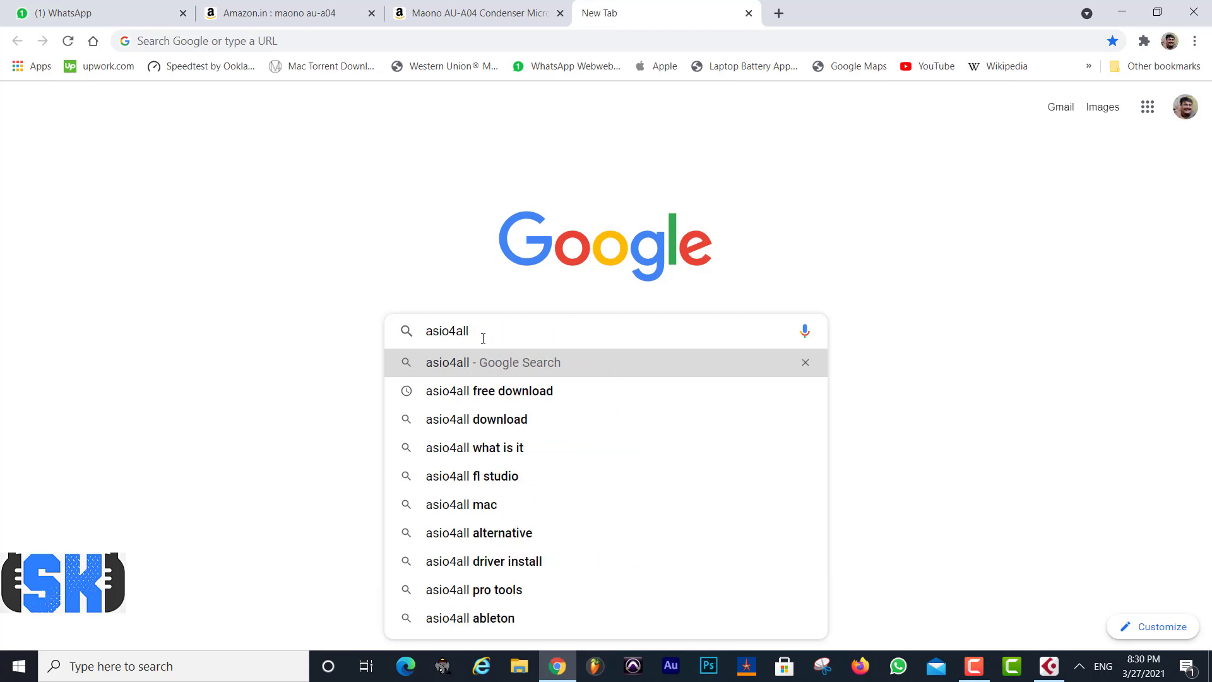
key(Return)
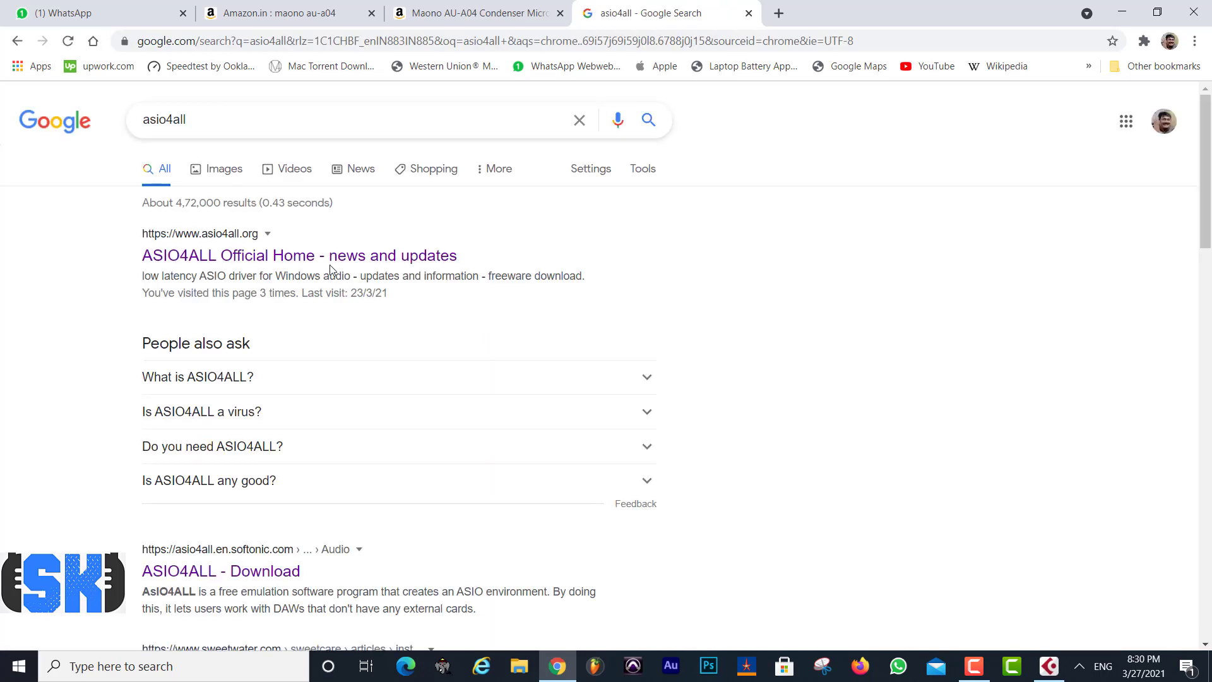
Show the image results for asio4all and enlarge the Asio4all Facebook screenshot of the WDM device list
click(225, 169)
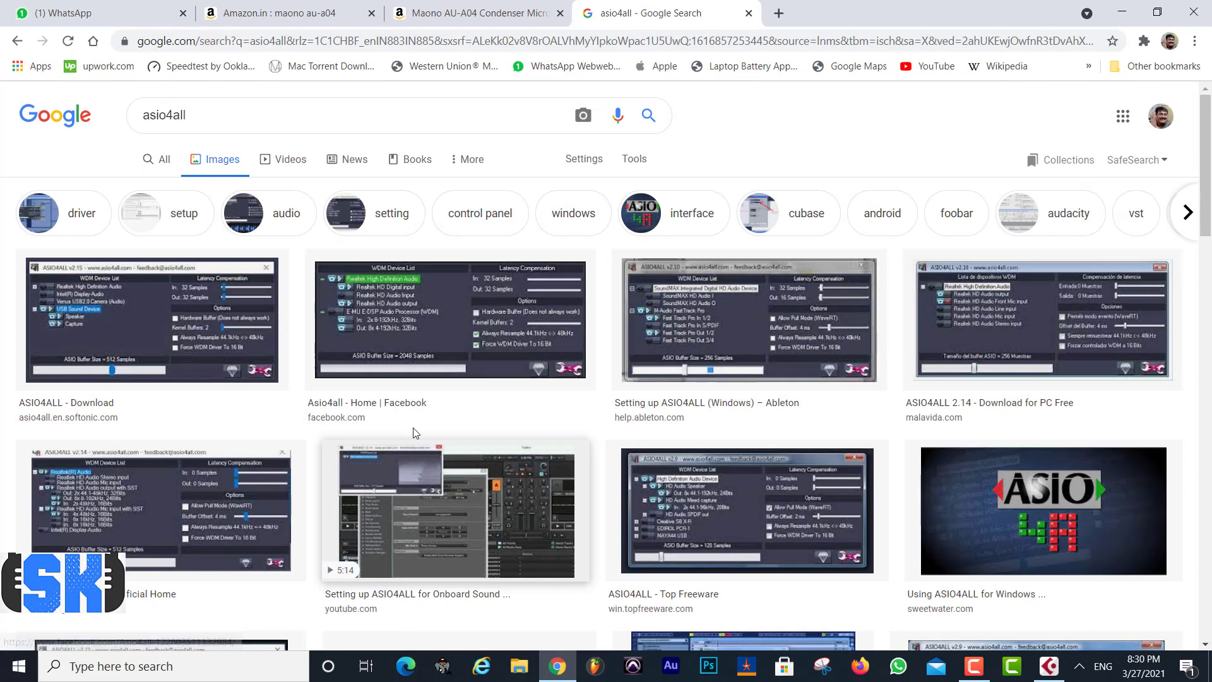
click(405, 317)
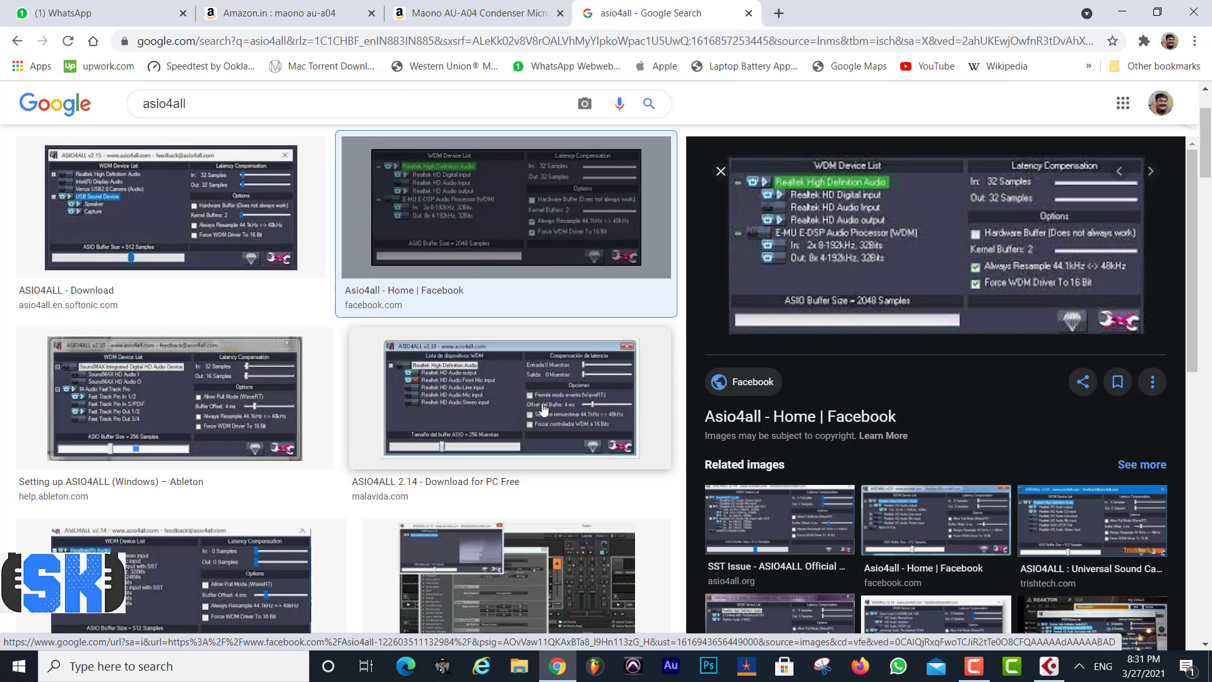
Find and launch Paint with a blank canvas
click(189, 666)
text(p)
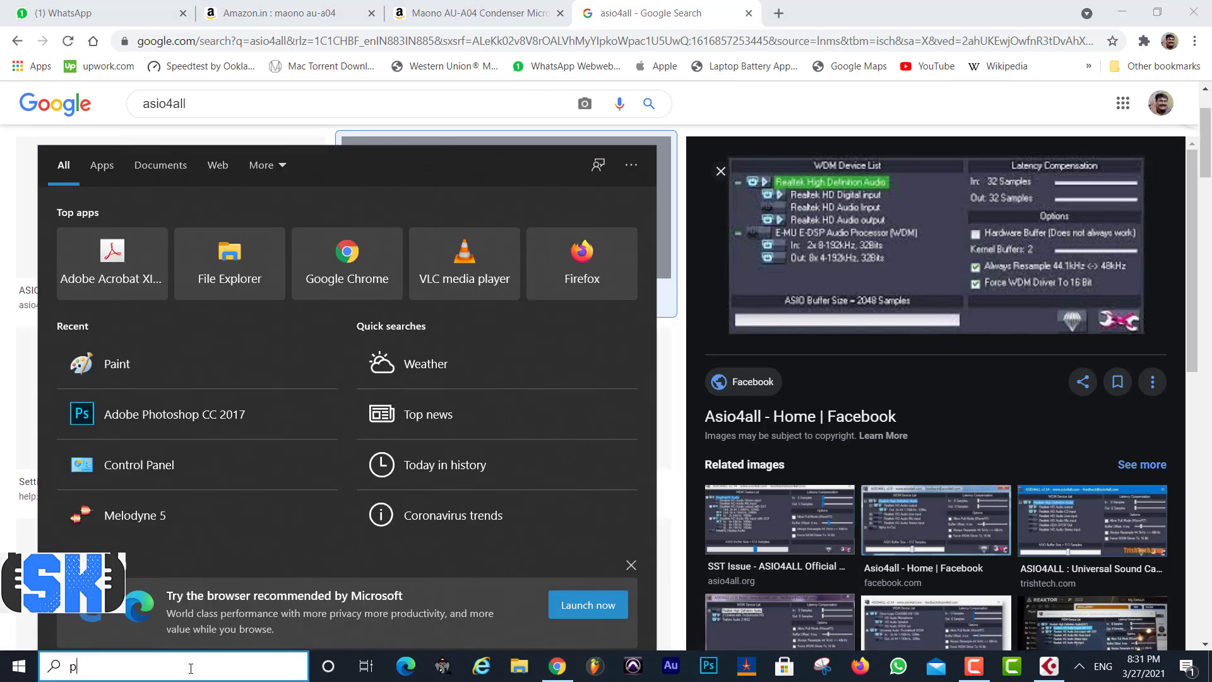
text(aint)
key(Return)
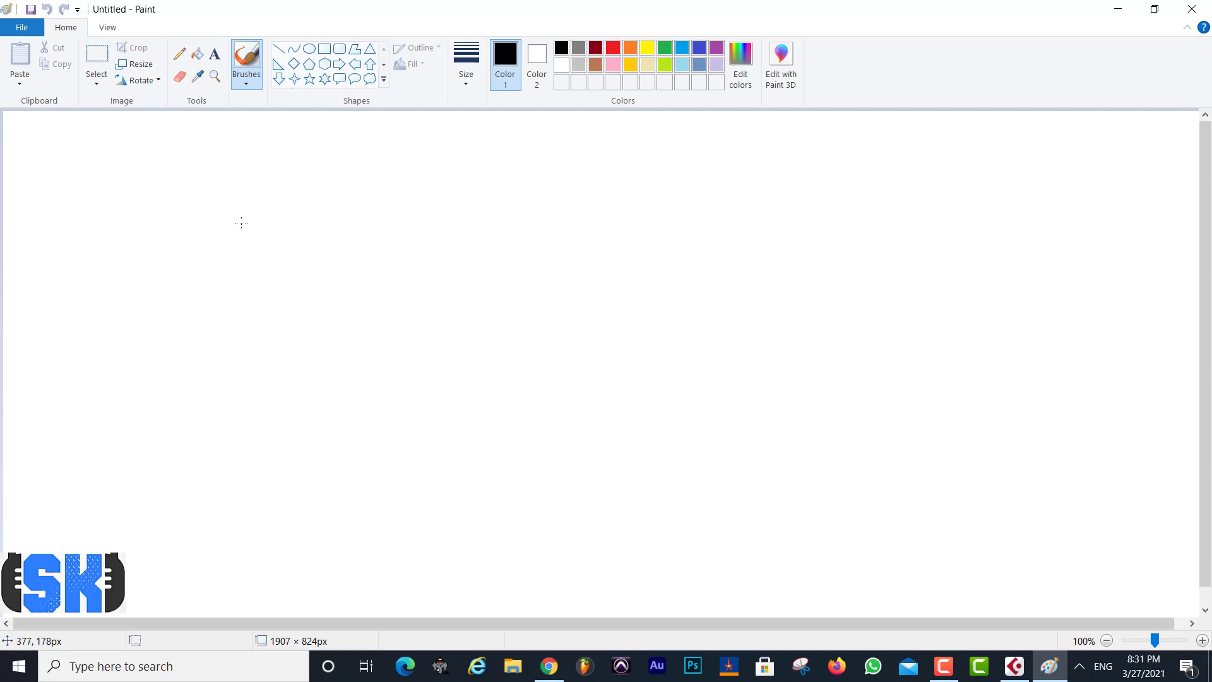
Draw three small circles in a vertical column and a line from each one to a shared point on their right
mouse_move(241, 222)
mouse_down()
mouse_move(239, 268)
mouse_move(279, 222)
mouse_move(235, 222)
mouse_up()
mouse_move(266, 355)
mouse_down()
mouse_move(284, 410)
mouse_move(246, 372)
mouse_up()
mouse_move(248, 490)
mouse_down()
mouse_move(239, 521)
mouse_move(264, 498)
mouse_move(243, 494)
mouse_up()
drag(302, 255, 513, 338)
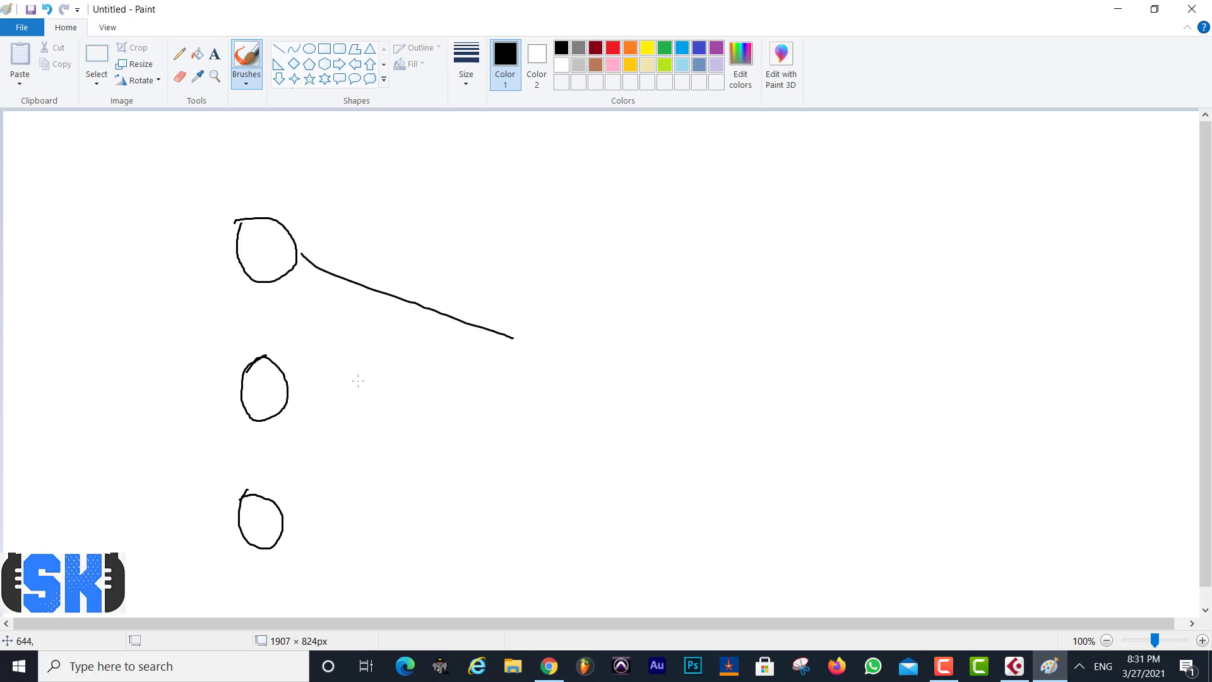
drag(292, 394, 511, 341)
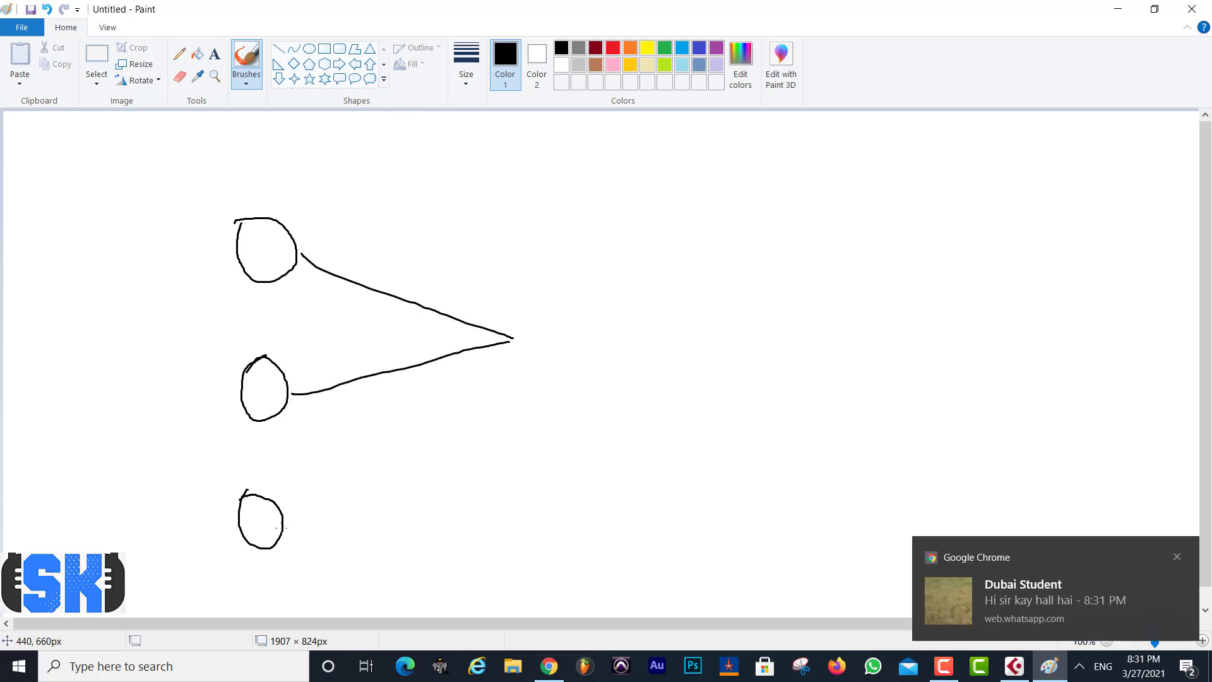
mouse_move(282, 528)
mouse_down()
mouse_move(482, 387)
mouse_move(515, 342)
mouse_up()
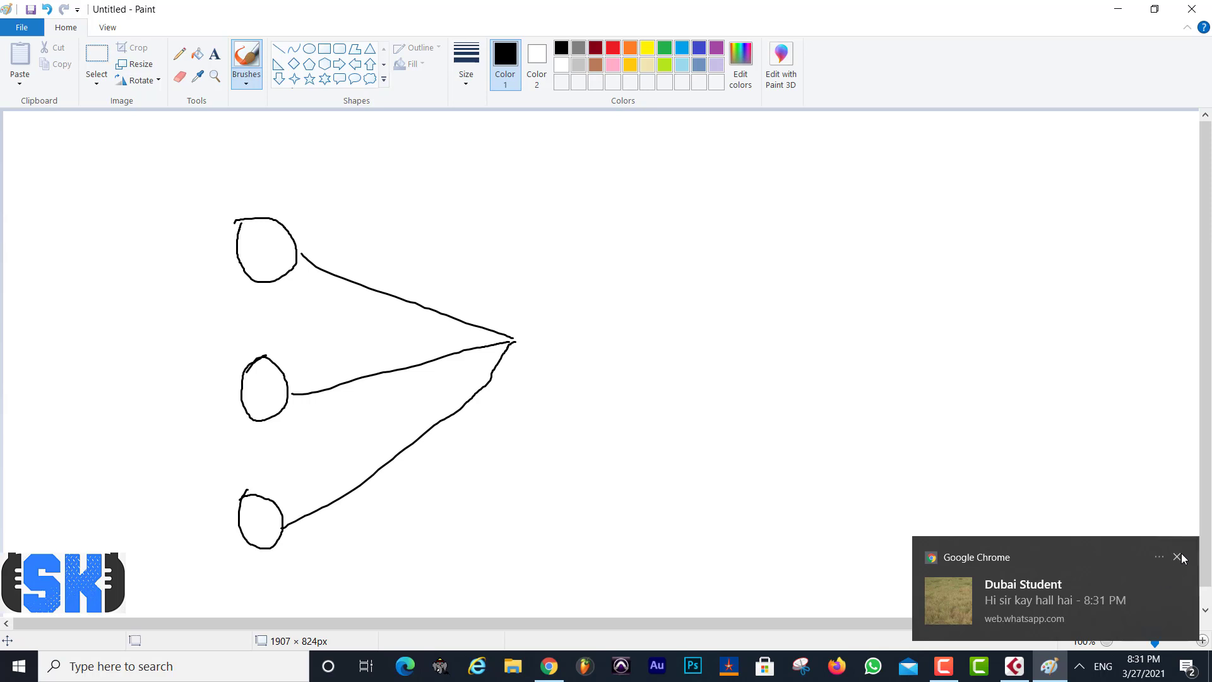
Draw a larger circle where the three lines meet and handwrite "IN/OUT" above the diagram
click(1177, 556)
click(913, 497)
mouse_move(535, 300)
mouse_down()
mouse_move(505, 333)
mouse_move(604, 363)
mouse_move(533, 301)
mouse_move(527, 308)
mouse_up()
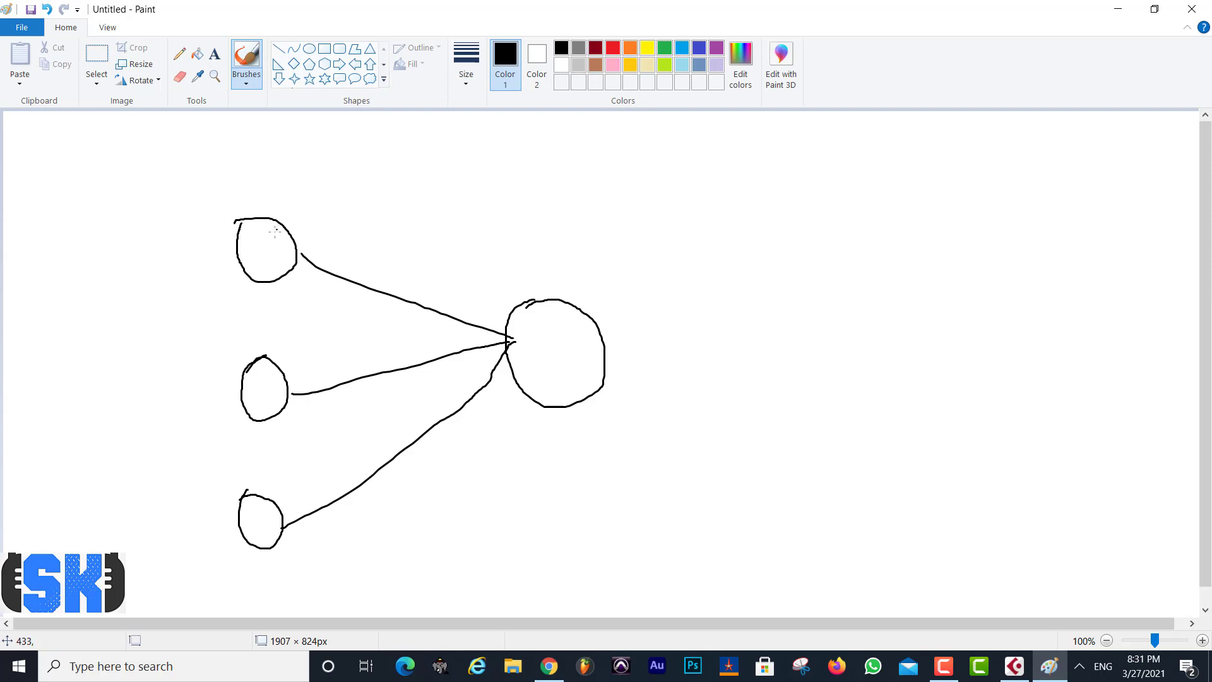
mouse_move(304, 173)
mouse_down()
mouse_move(308, 190)
mouse_move(331, 163)
mouse_move(355, 211)
mouse_move(396, 172)
mouse_move(410, 132)
mouse_move(425, 161)
mouse_move(417, 151)
mouse_up()
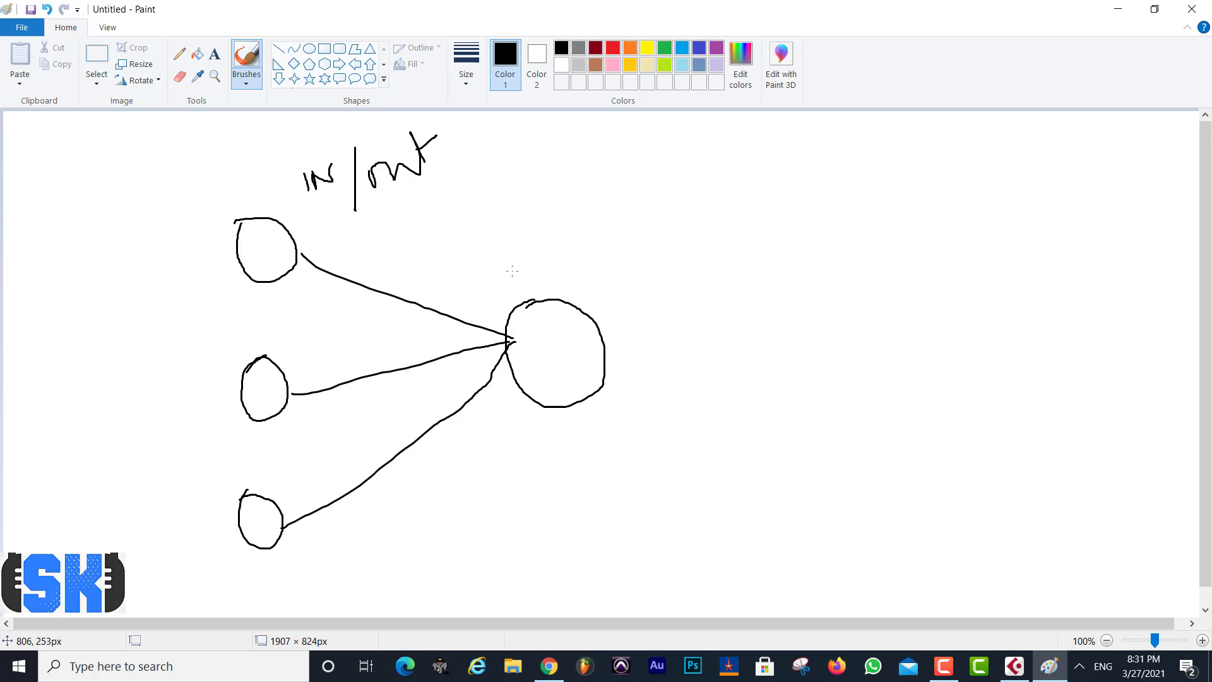
Switch to the Chrome image results and enlarge the ASIO4ALL v2.15 screenshot from Softonic to examine its device list
click(549, 666)
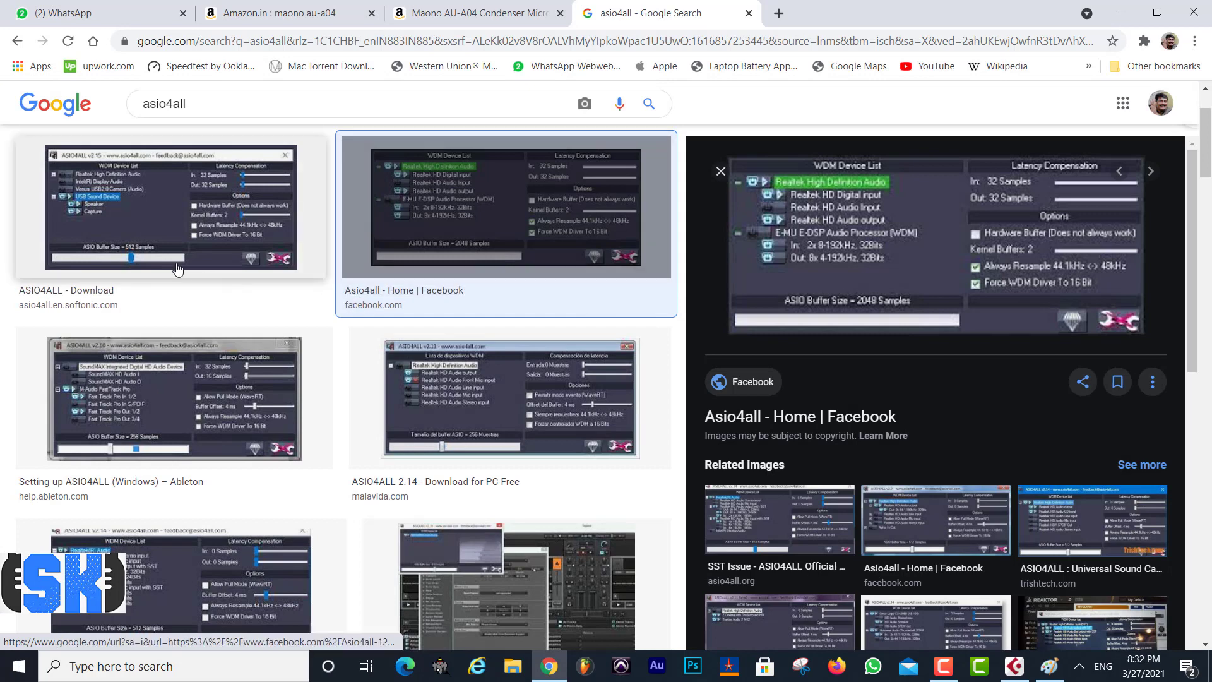
click(134, 199)
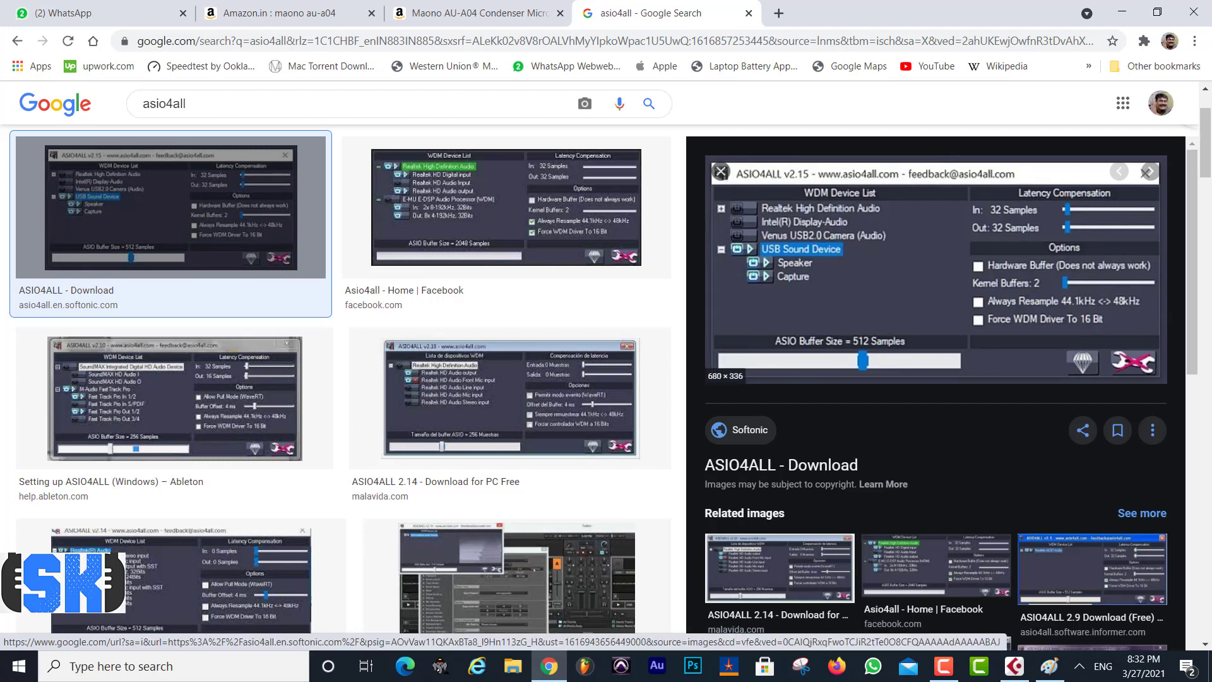
Switch to Cubase and examine the VST Audio System and MOTU M Series pages of Studio Setup
click(1014, 667)
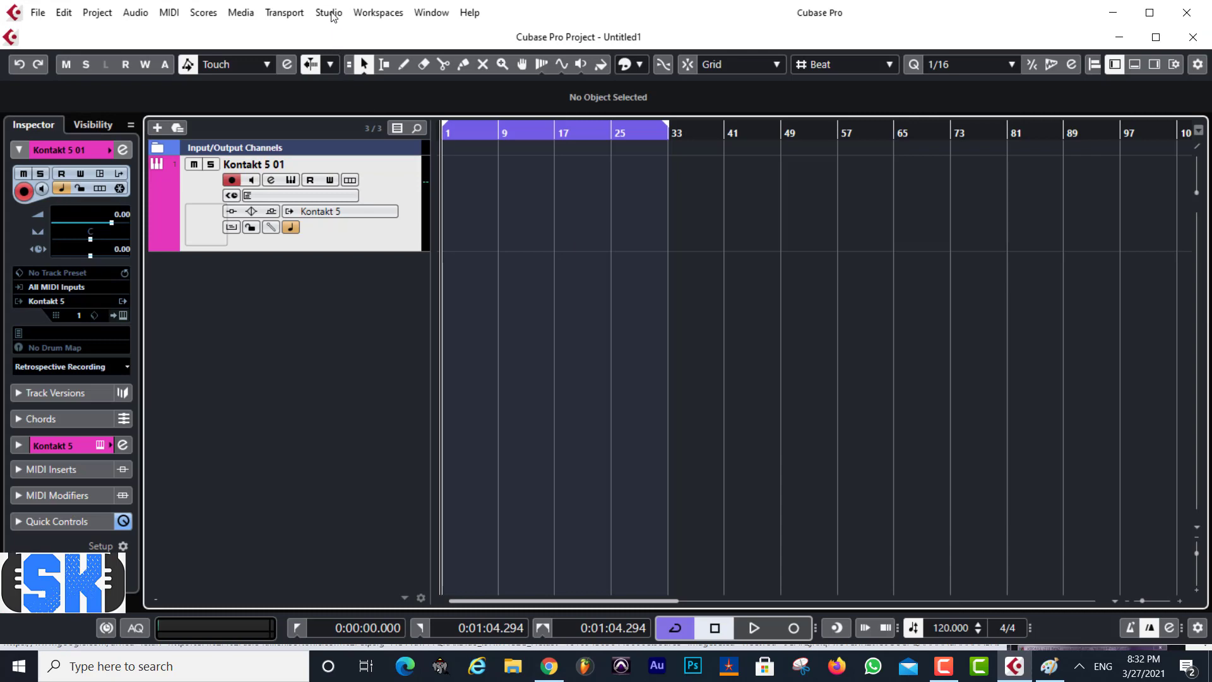
click(329, 13)
click(408, 288)
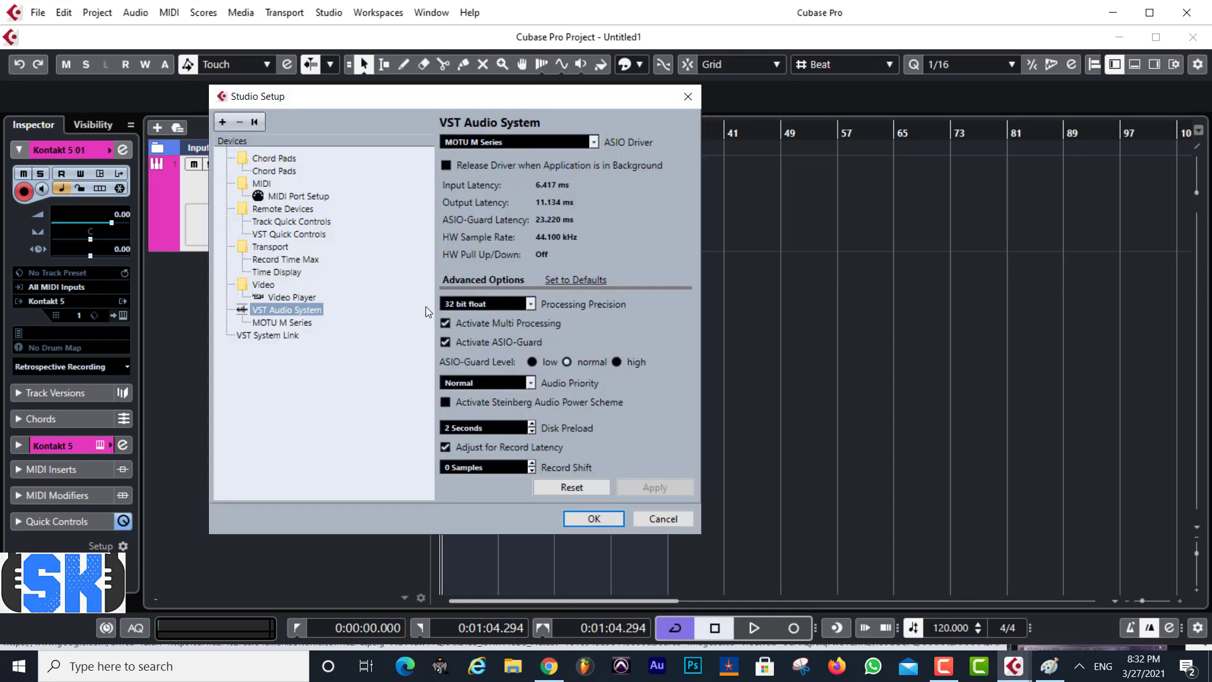
click(294, 323)
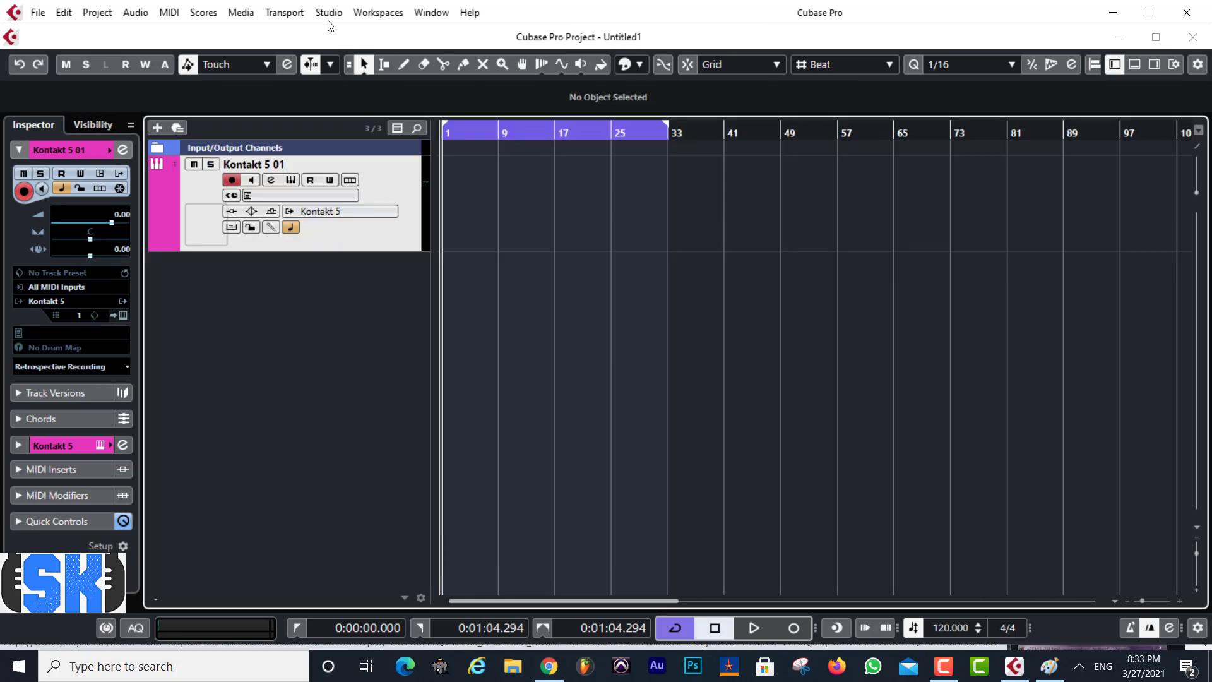
Inspect the device ports available for the Stereo In bus's left channel in Audio Connections, leaving the port assignment as it is
click(329, 13)
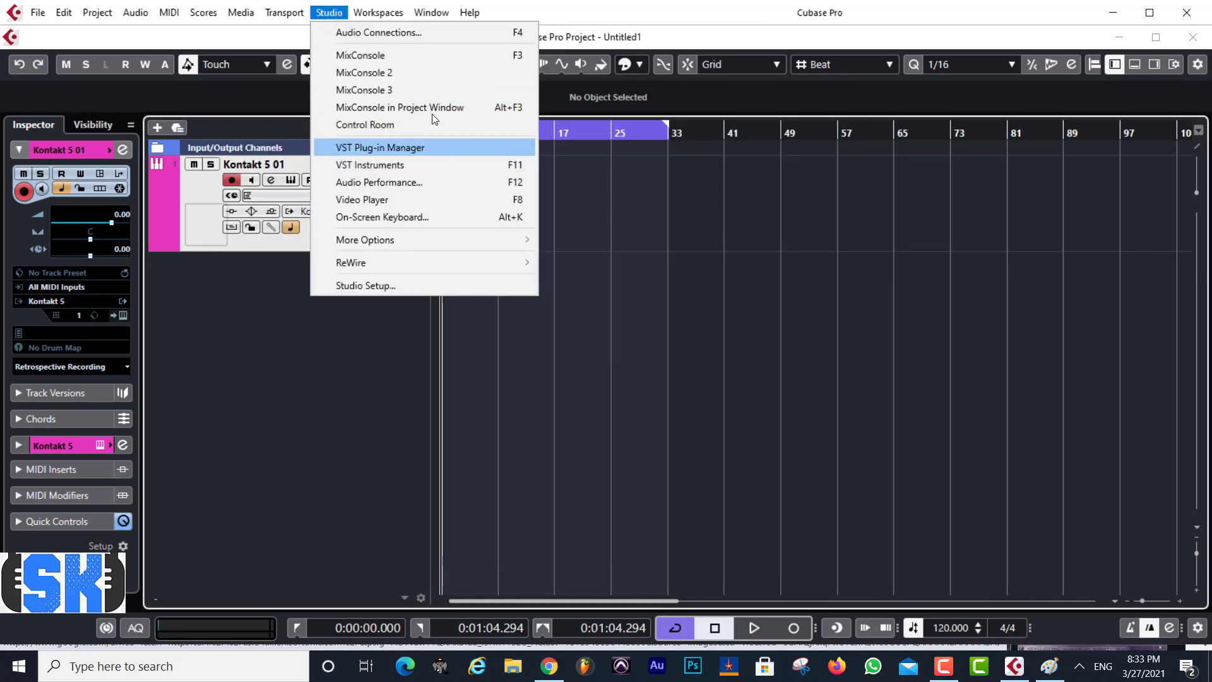
click(429, 32)
click(275, 135)
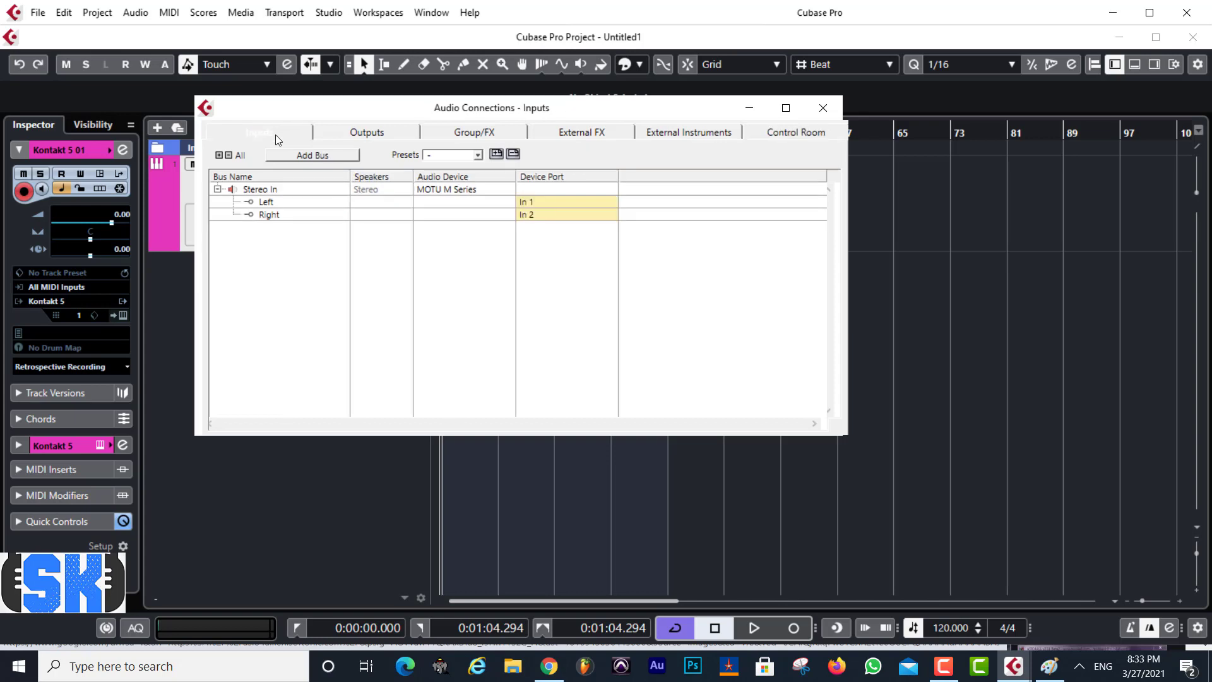
click(549, 202)
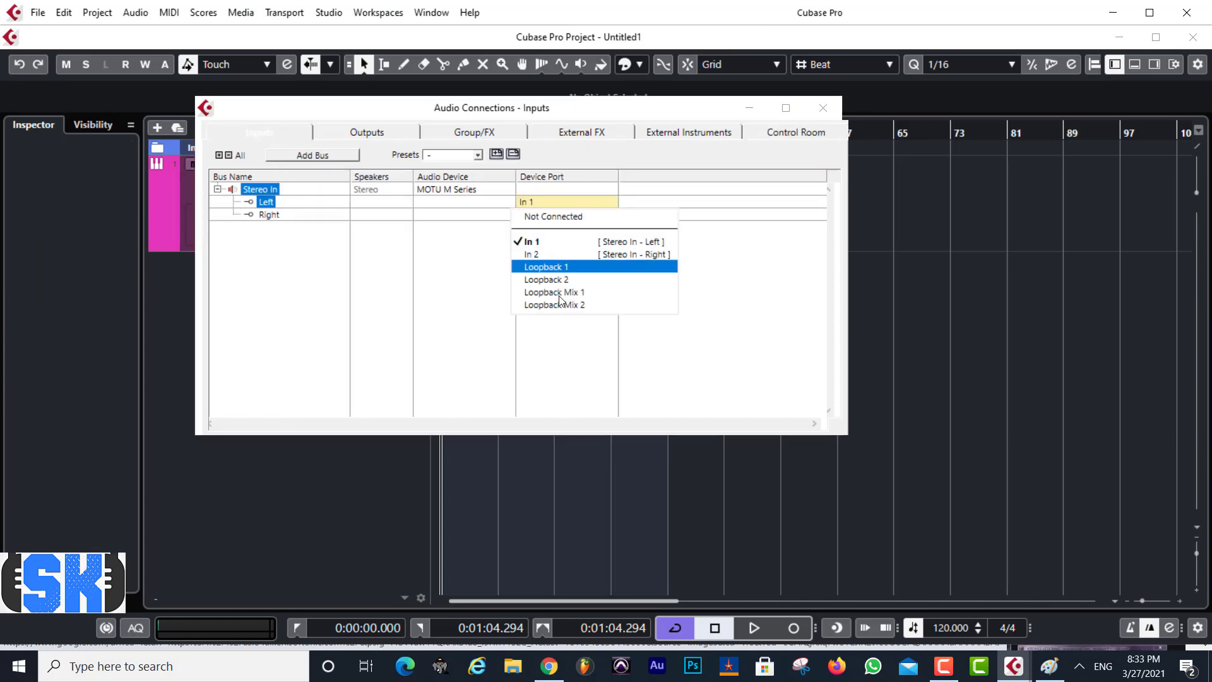
click(279, 319)
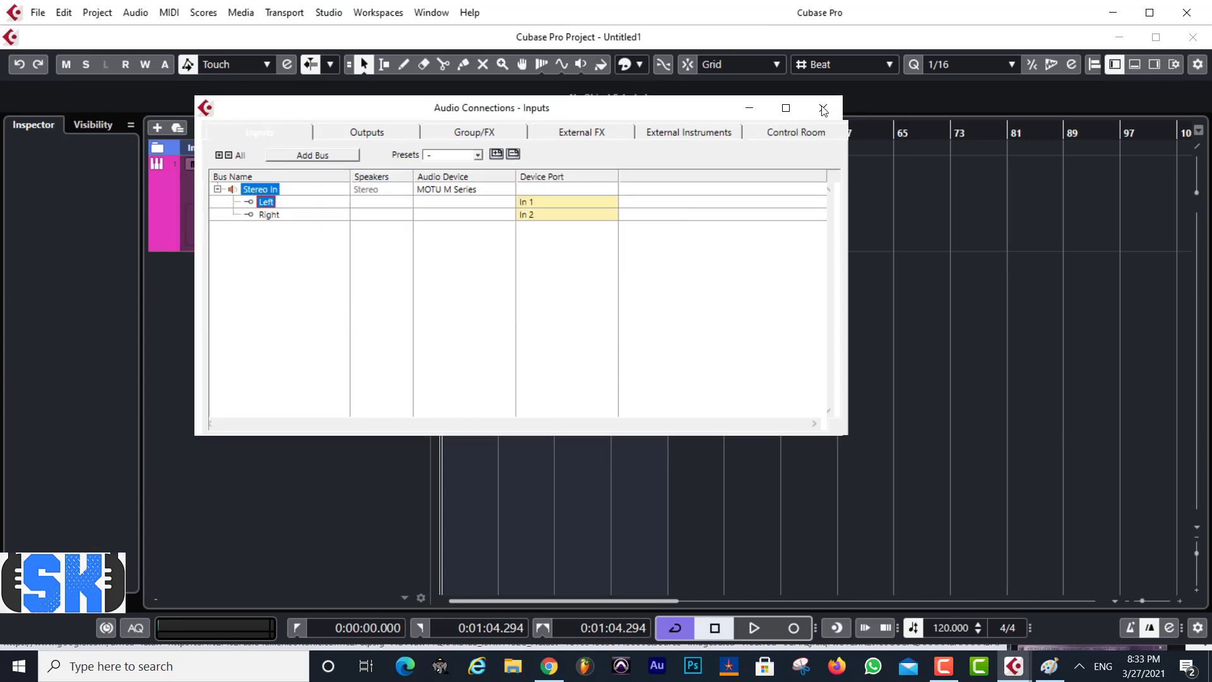
click(822, 108)
click(398, 237)
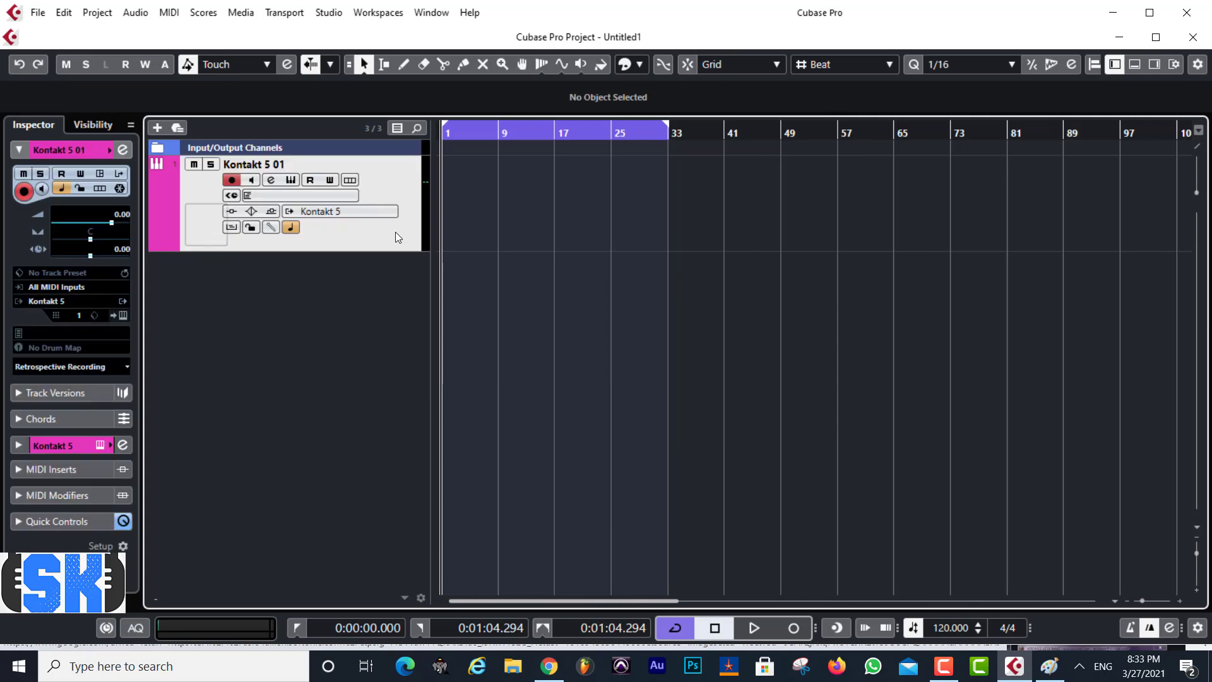
Switch to the WhatsApp chat in Chrome, rewind the first forwarded audio message and play part of it
click(552, 675)
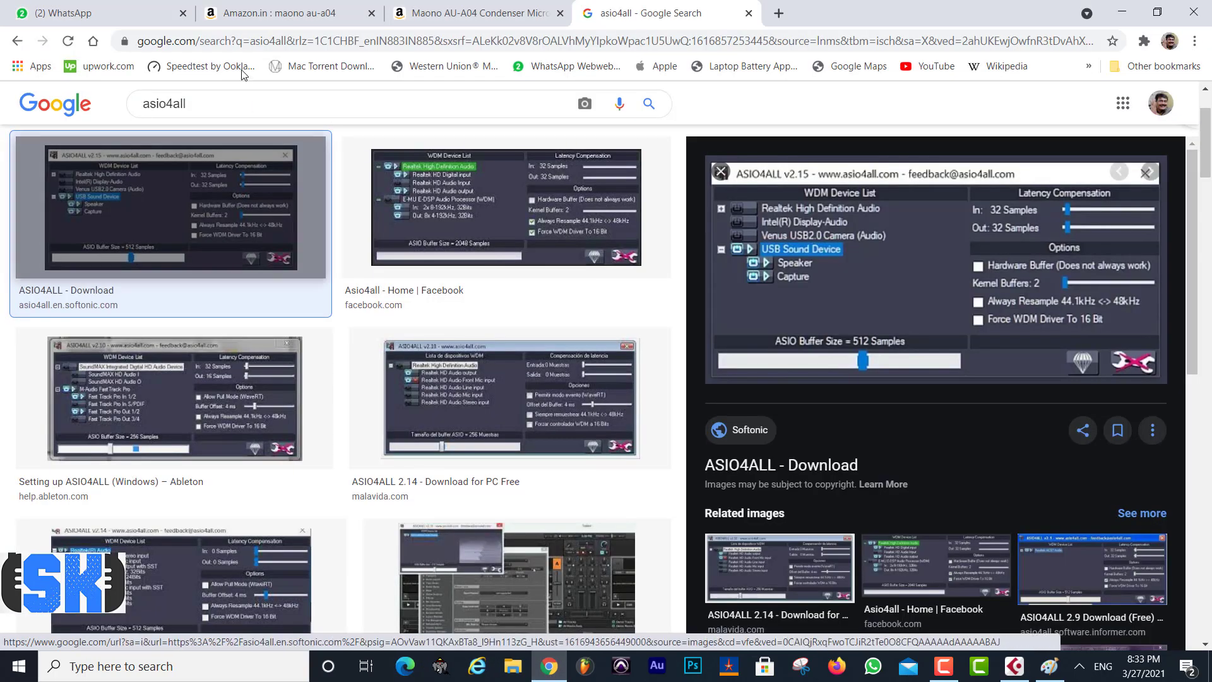
click(128, 16)
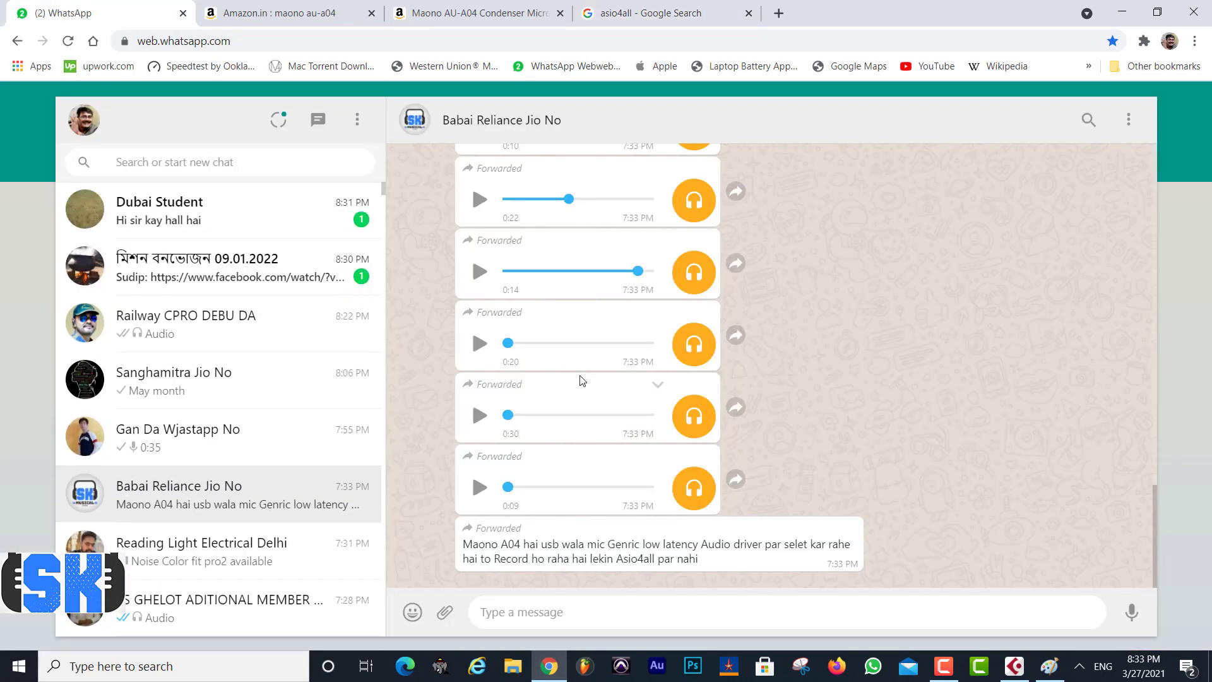
scroll(572, 391, up, 5)
scroll(511, 469, down, 2)
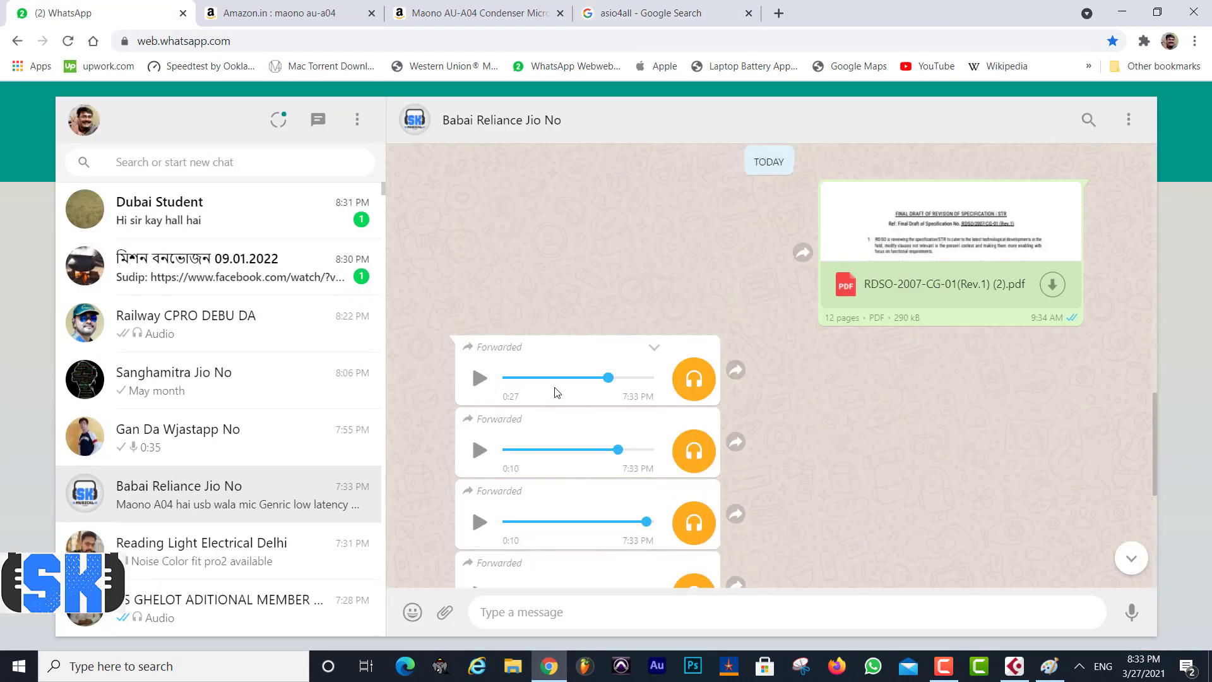
drag(609, 379, 516, 381)
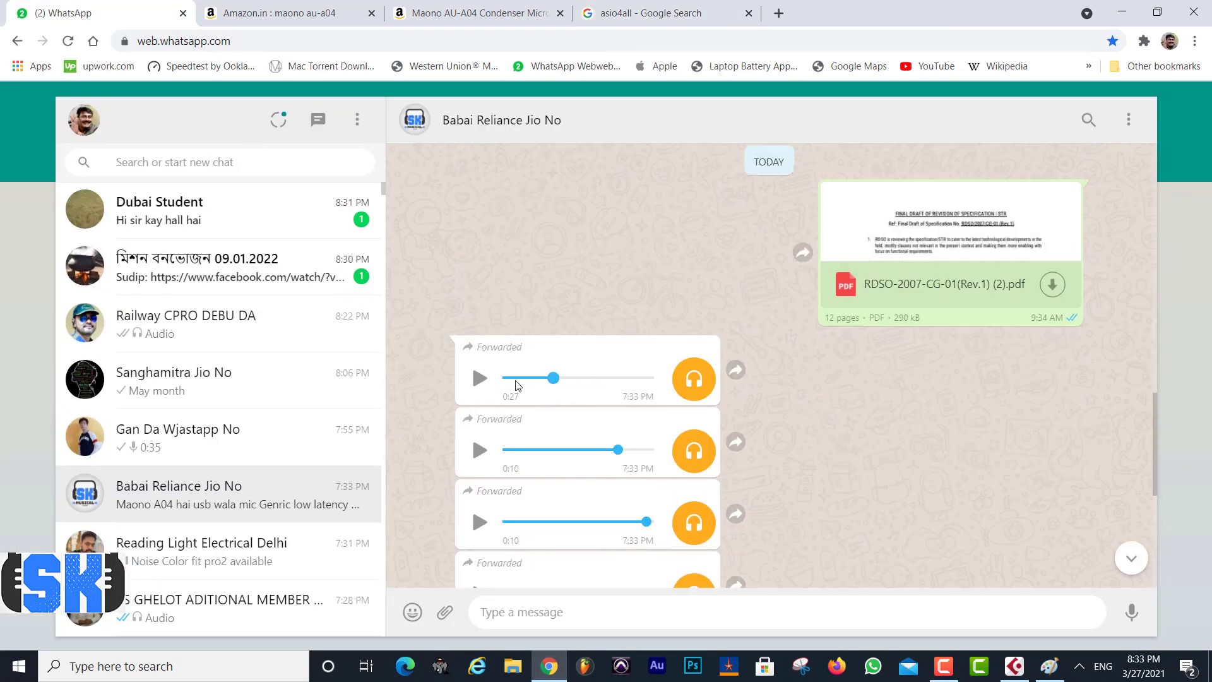
click(480, 379)
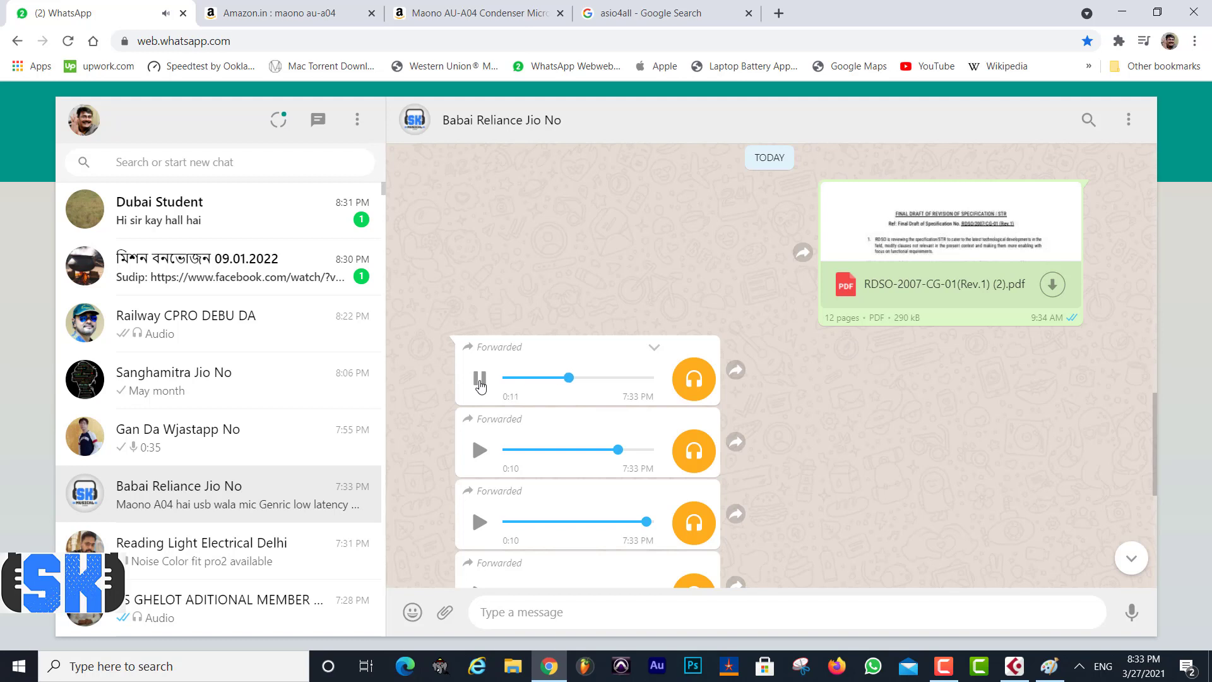
click(480, 382)
Switch to Paint and delete the in/out diagram of connected circles from the canvas
click(1051, 669)
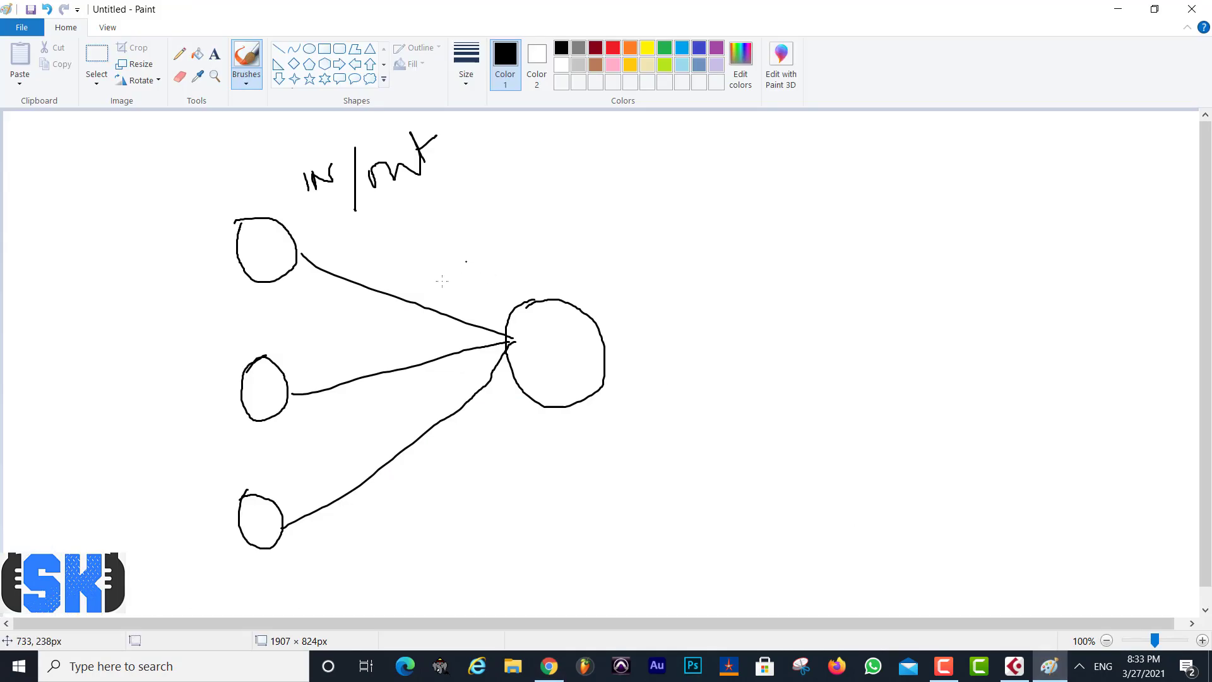
click(97, 57)
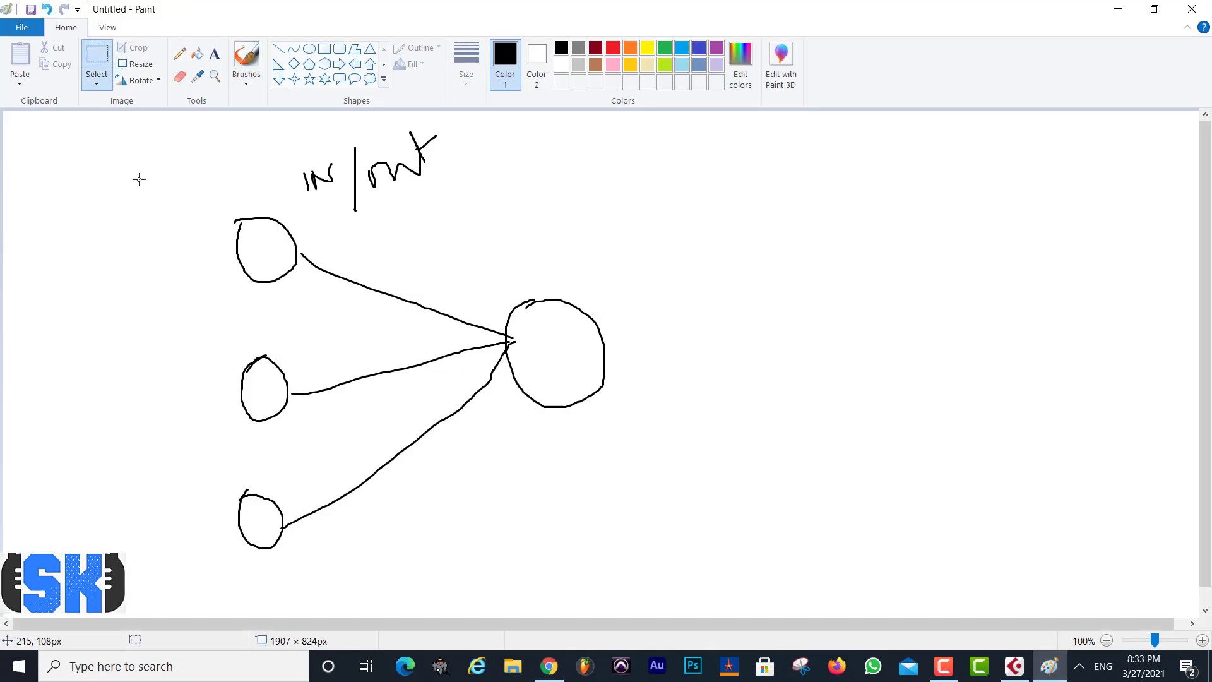
drag(111, 123, 669, 564)
key(Delete)
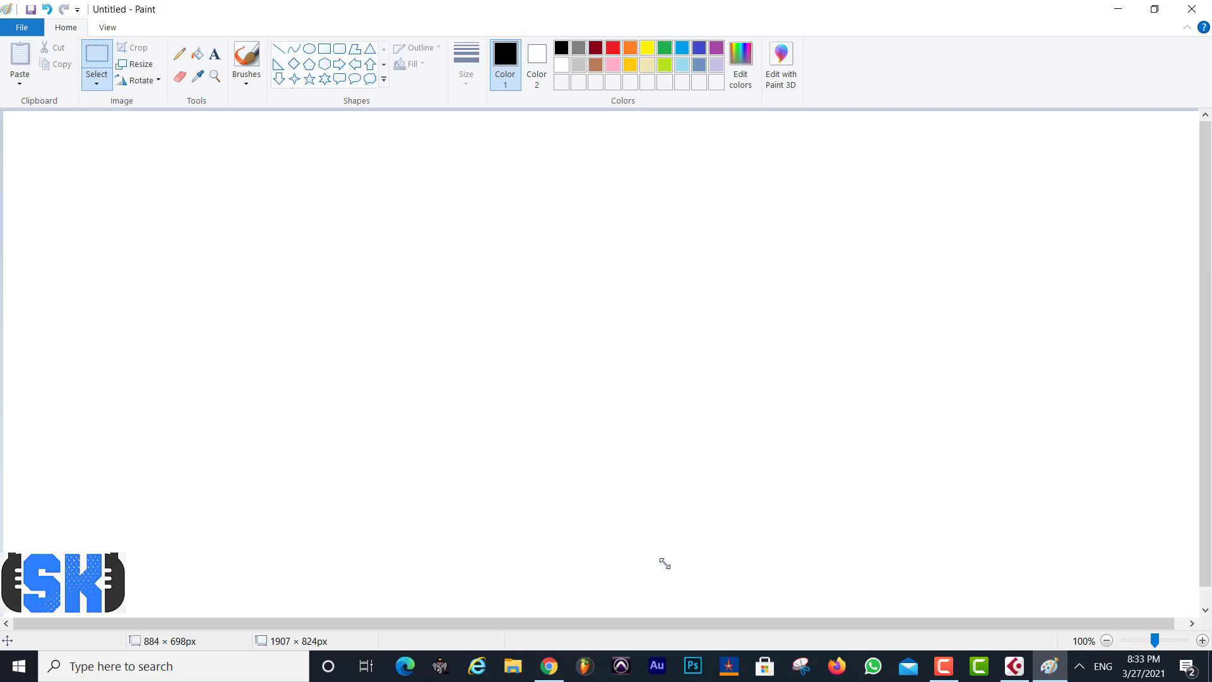
Brush a large freehand circle near the middle of the canvas with an upward arrow pointing at it from below
click(247, 57)
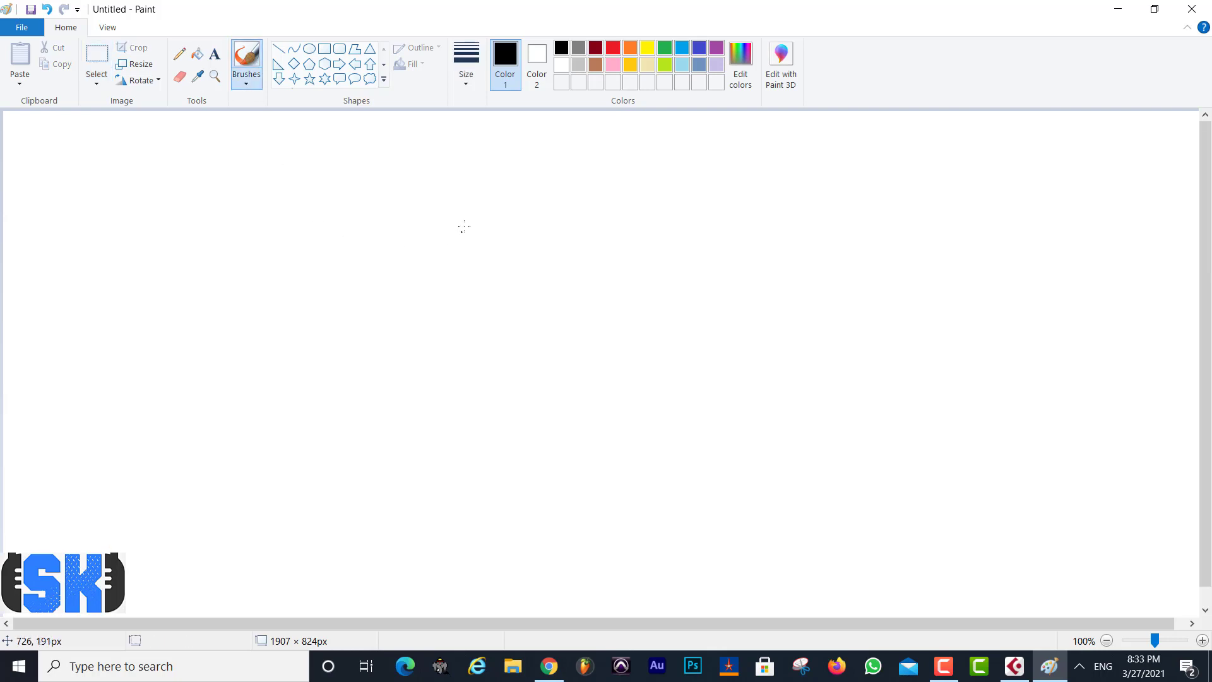
mouse_move(461, 215)
mouse_down()
mouse_move(429, 235)
mouse_move(483, 368)
mouse_move(537, 240)
mouse_move(431, 223)
mouse_up()
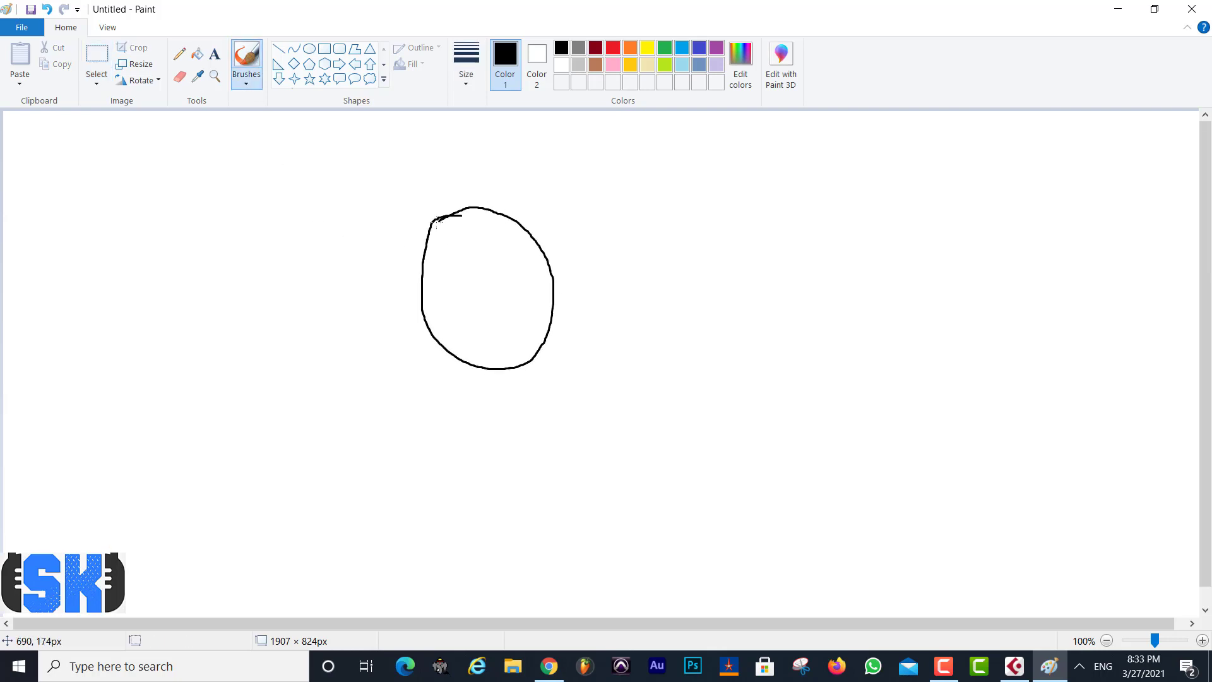
mouse_move(495, 439)
mouse_down()
mouse_move(476, 379)
mouse_move(500, 395)
mouse_up()
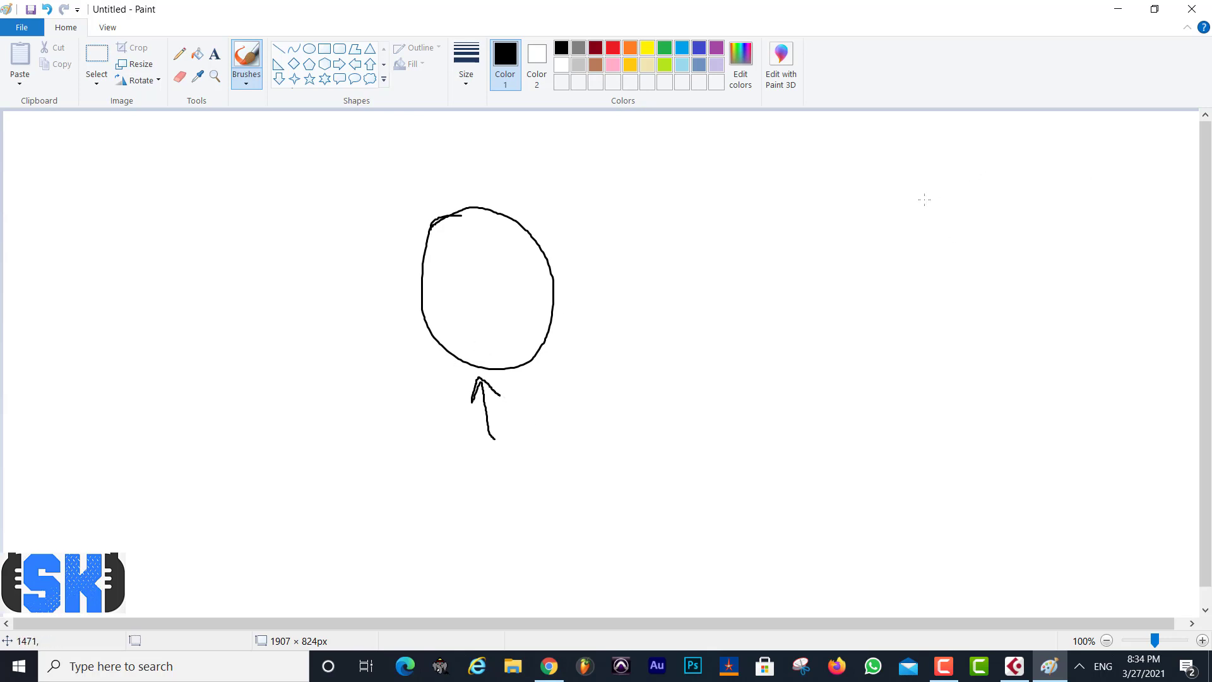
Write the letters L, M and H in a row to the right of the large circle
mouse_move(685, 261)
mouse_down()
mouse_move(687, 314)
mouse_move(735, 304)
mouse_up()
mouse_move(838, 289)
mouse_down()
mouse_move(850, 274)
mouse_move(869, 285)
mouse_up()
drag(984, 222, 1001, 285)
mouse_move(1006, 228)
mouse_down()
mouse_move(1017, 273)
mouse_move(1013, 251)
mouse_up()
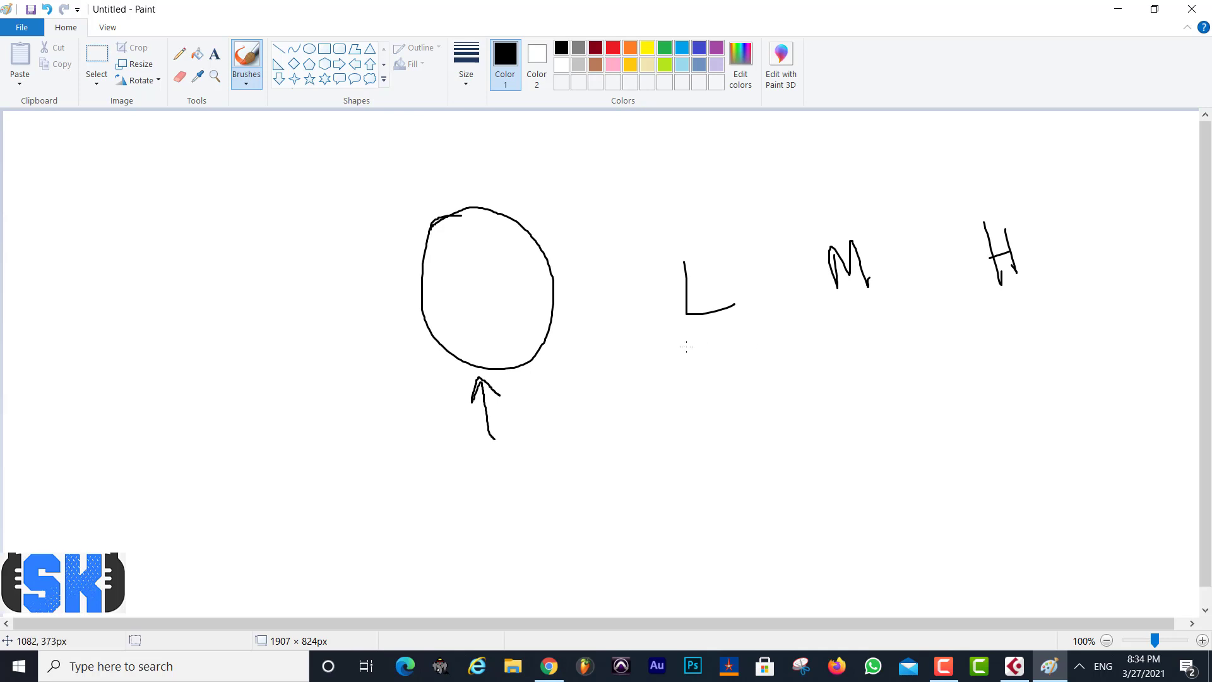
Enclose L, M and H in a wide oval and branch two lines down from it to the letters A and E
mouse_move(686, 347)
mouse_down()
mouse_move(1029, 291)
mouse_move(841, 167)
mouse_move(654, 330)
mouse_move(709, 356)
mouse_move(731, 468)
mouse_move(722, 472)
mouse_up()
mouse_move(706, 544)
mouse_down()
mouse_move(698, 492)
mouse_move(732, 535)
mouse_move(756, 494)
mouse_up()
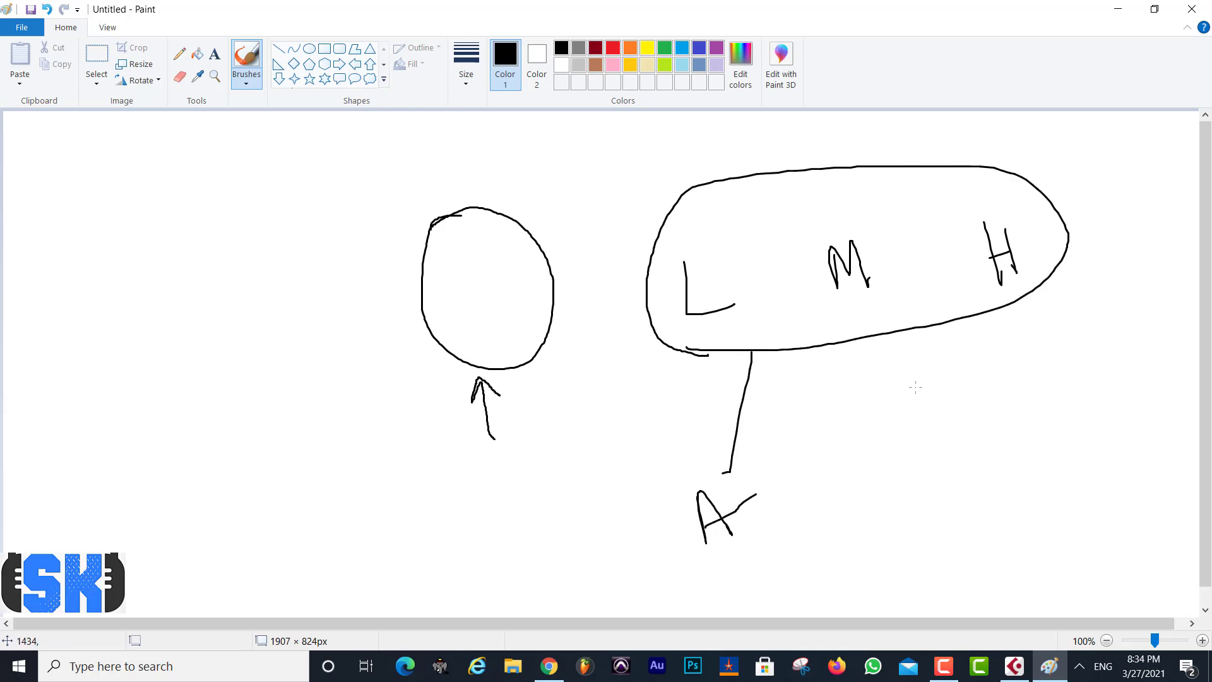
drag(927, 330, 960, 406)
mouse_move(988, 487)
mouse_down()
mouse_move(995, 446)
mouse_move(1018, 470)
mouse_up()
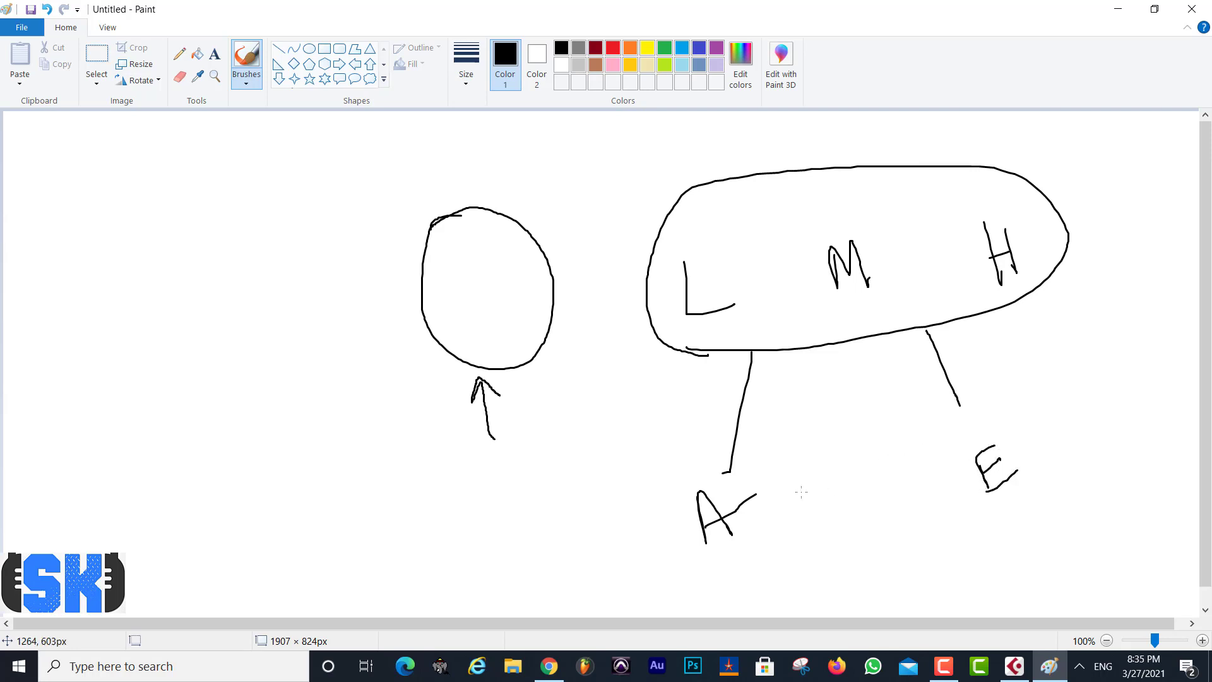
Circle the letters A and E and add two underlines beneath the letter L
mouse_move(700, 472)
mouse_down()
mouse_move(687, 575)
mouse_move(742, 468)
mouse_move(693, 474)
mouse_up()
drag(688, 341, 776, 315)
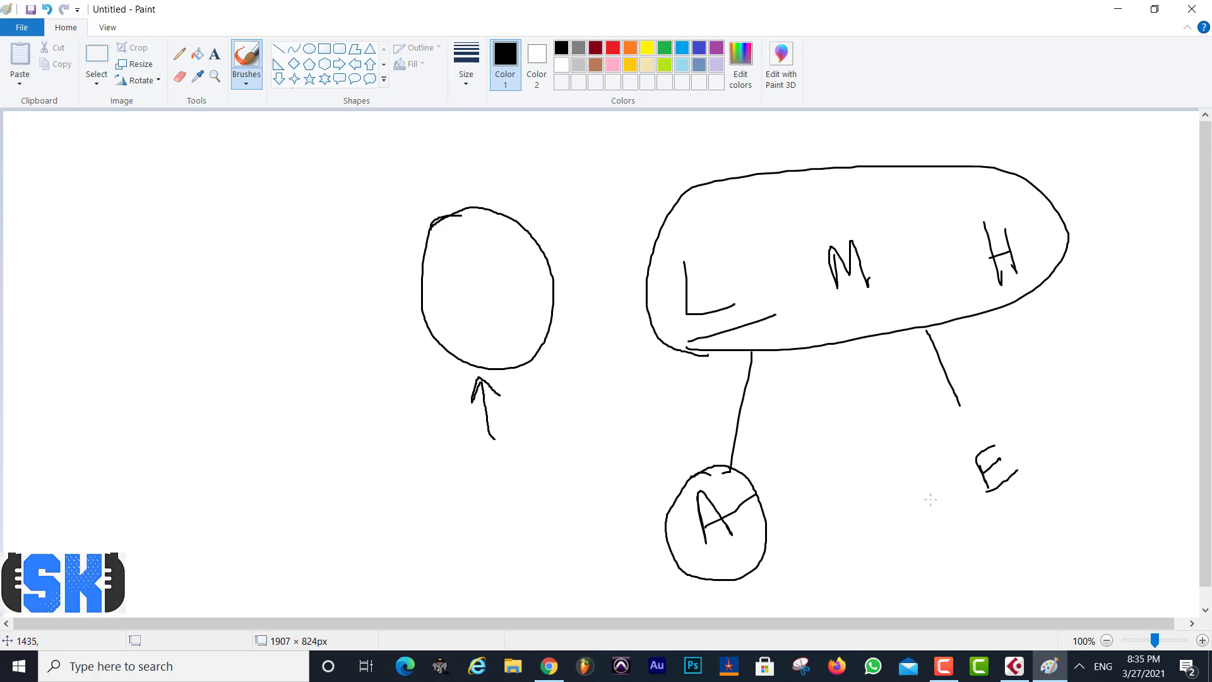
mouse_move(989, 428)
mouse_down()
mouse_move(955, 485)
mouse_move(1043, 435)
mouse_move(968, 412)
mouse_up()
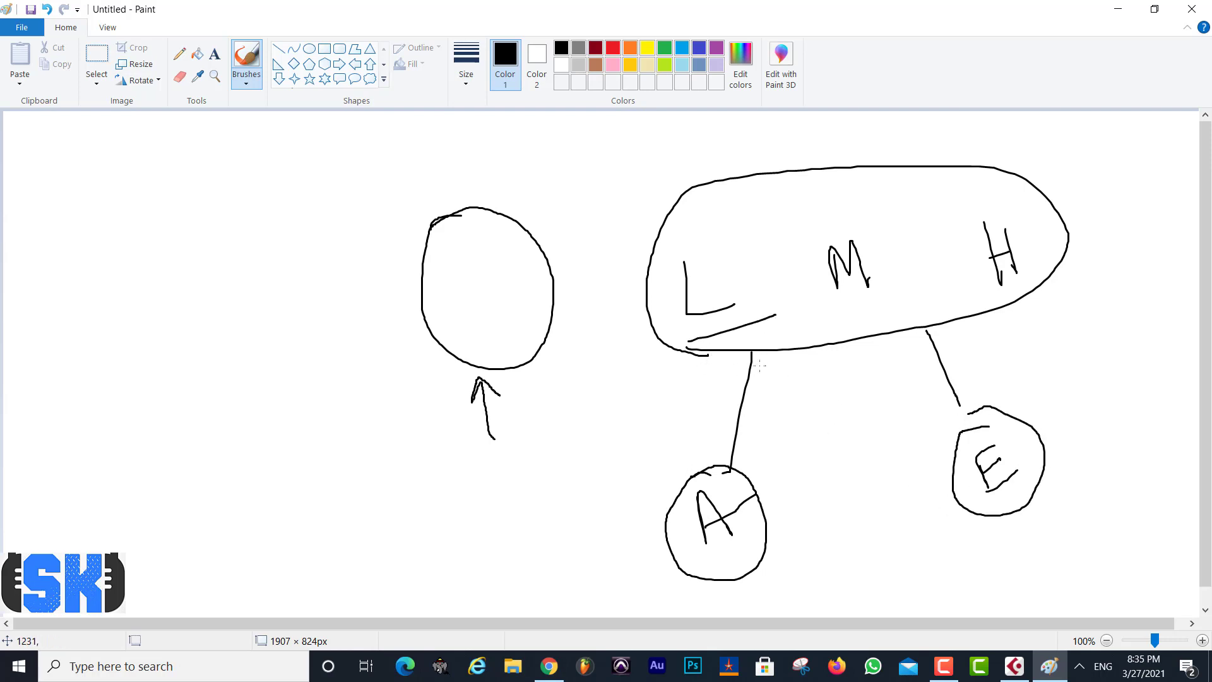
drag(710, 344, 786, 326)
Draw a small circle left of the large one, add circled values -12 and -11 above, and two lines converging beneath them
mouse_move(153, 274)
mouse_down()
mouse_move(130, 322)
mouse_move(207, 317)
mouse_move(175, 266)
mouse_move(137, 283)
mouse_up()
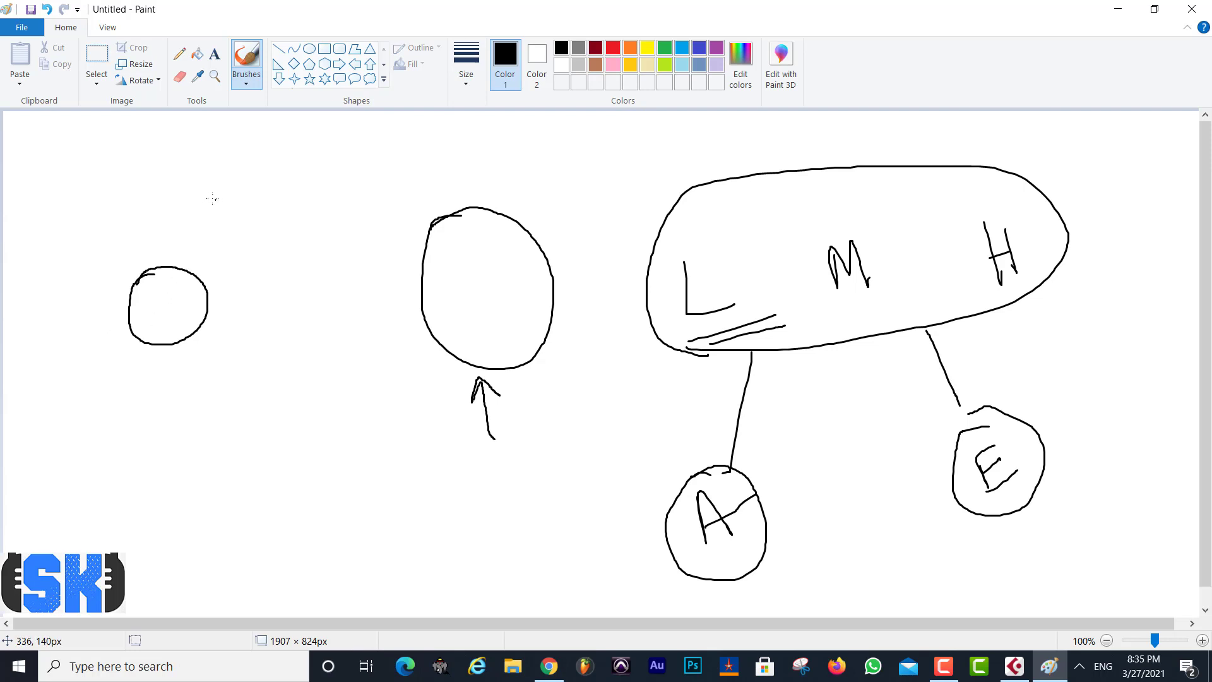
mouse_move(205, 196)
mouse_down()
mouse_move(249, 212)
mouse_move(260, 188)
mouse_move(288, 189)
mouse_up()
mouse_move(230, 235)
mouse_down()
mouse_move(294, 155)
mouse_move(193, 227)
mouse_move(273, 221)
mouse_up()
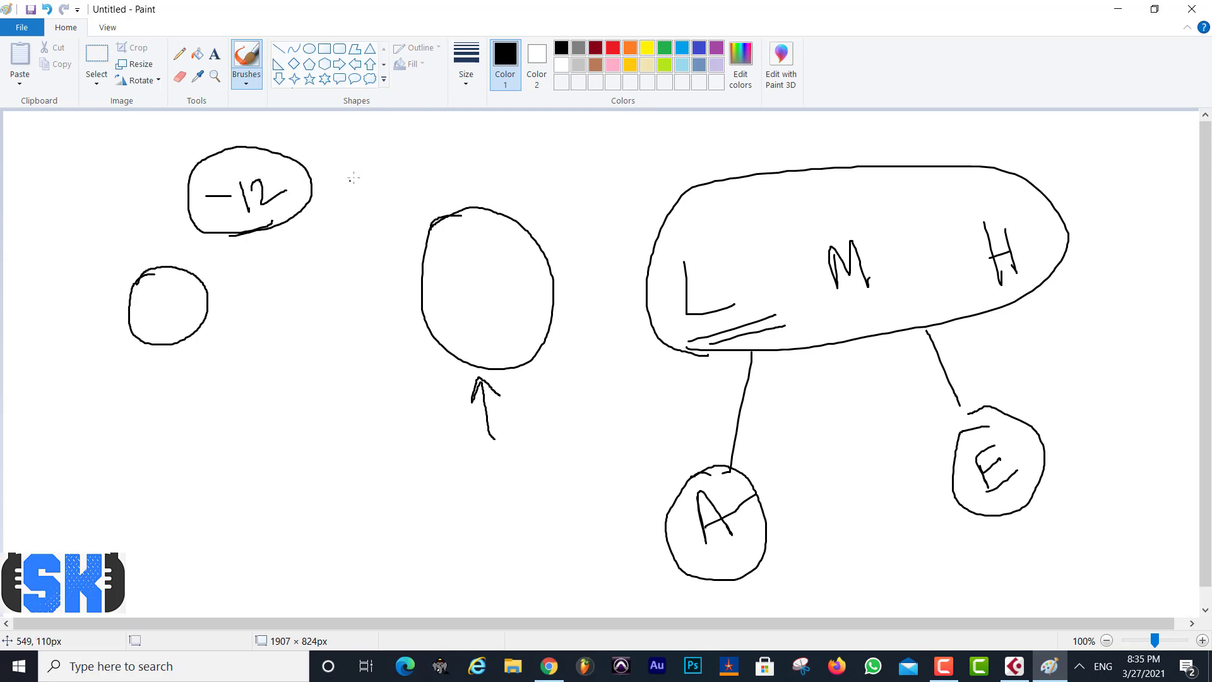
mouse_move(346, 181)
mouse_down()
mouse_move(410, 176)
mouse_move(331, 174)
mouse_move(366, 203)
mouse_up()
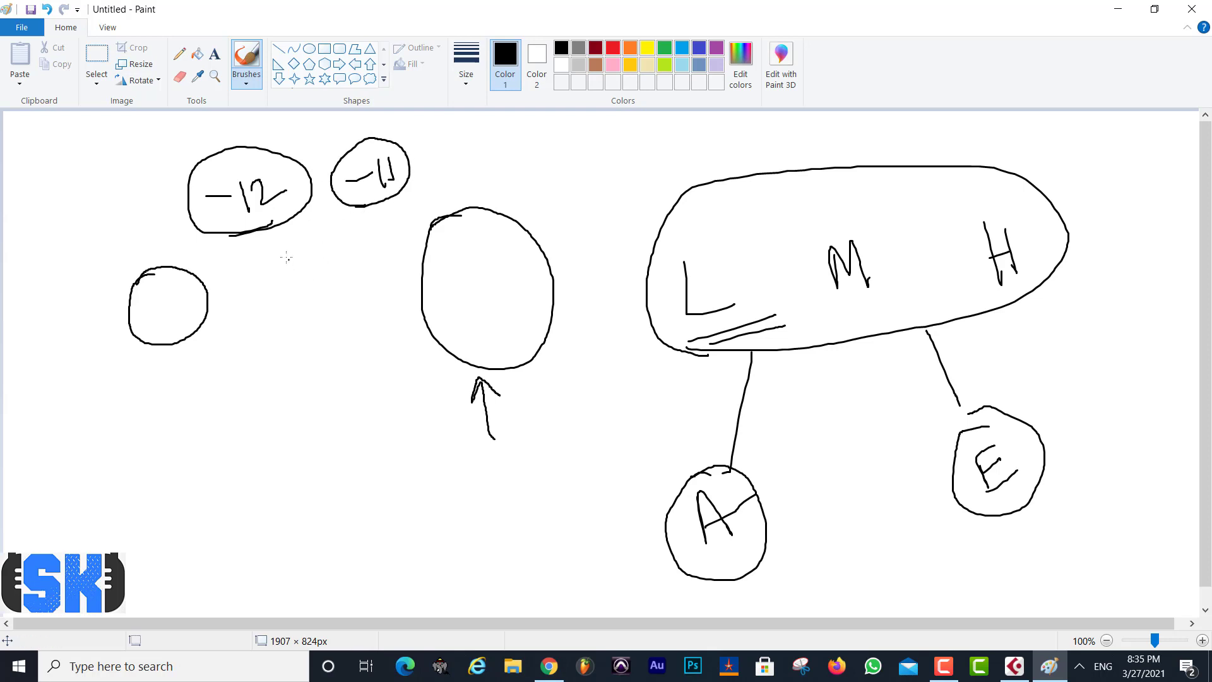
drag(277, 248, 336, 311)
drag(352, 237, 345, 313)
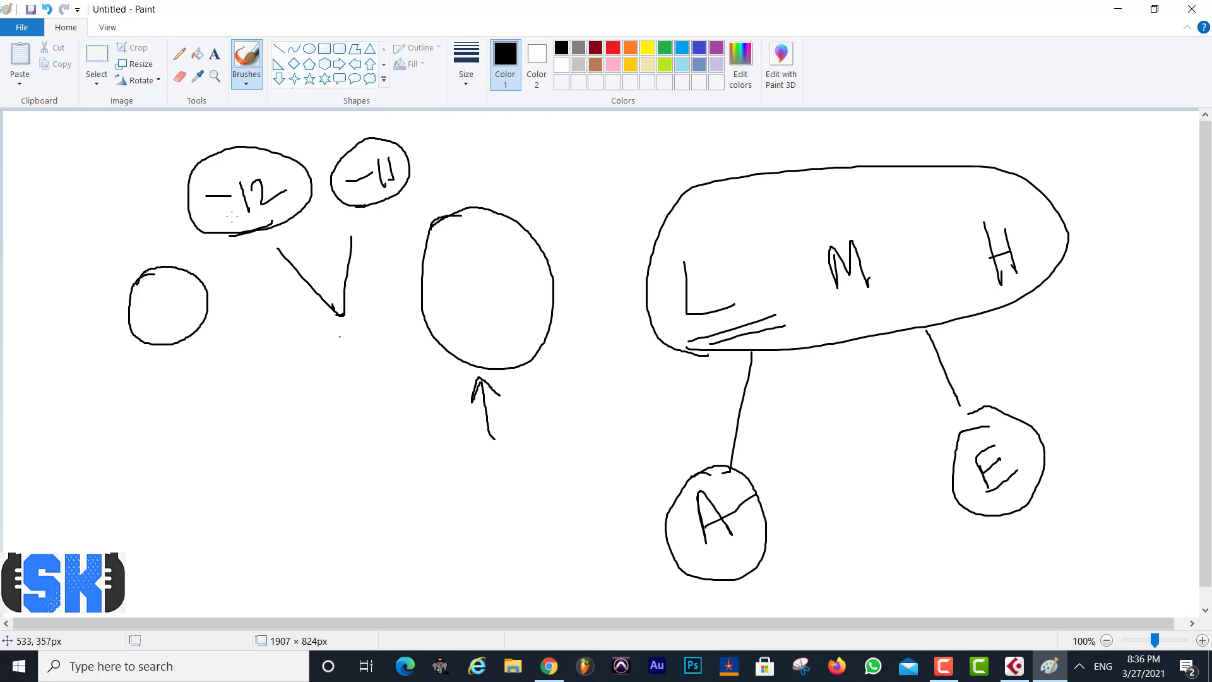
Switch to the WhatsApp chat in Chrome, then rewind and play the second forwarded audio message
click(548, 676)
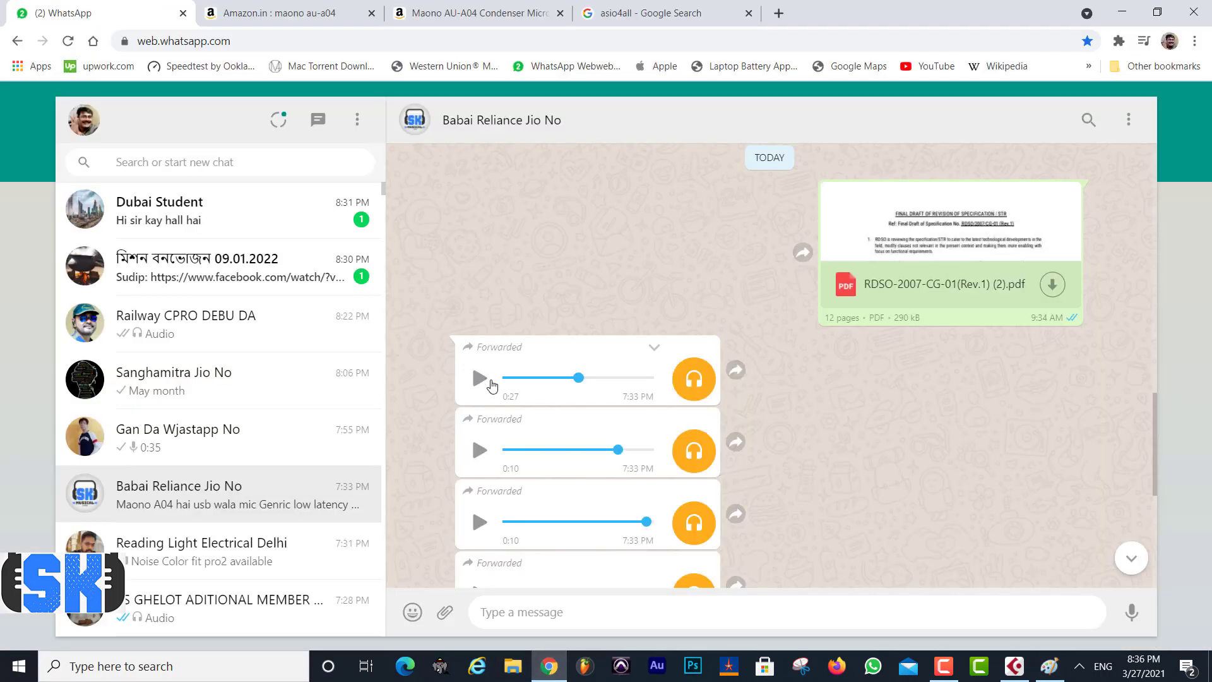
drag(581, 383, 496, 383)
scroll(480, 382, down, 1)
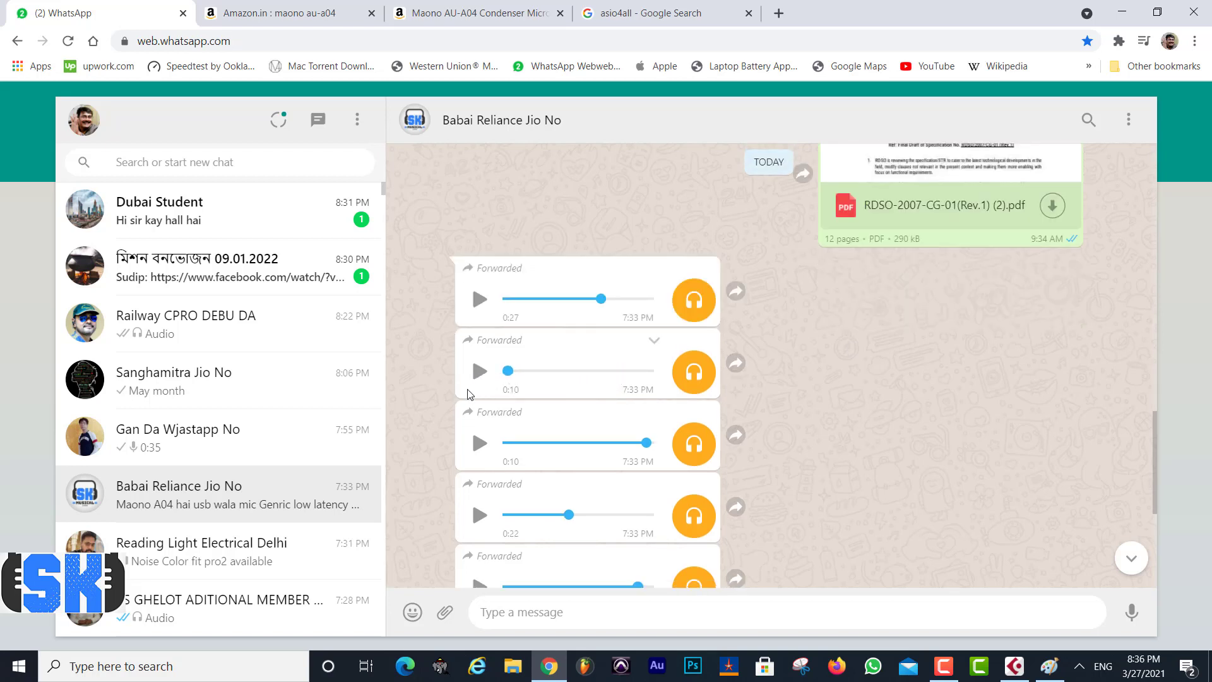
click(479, 372)
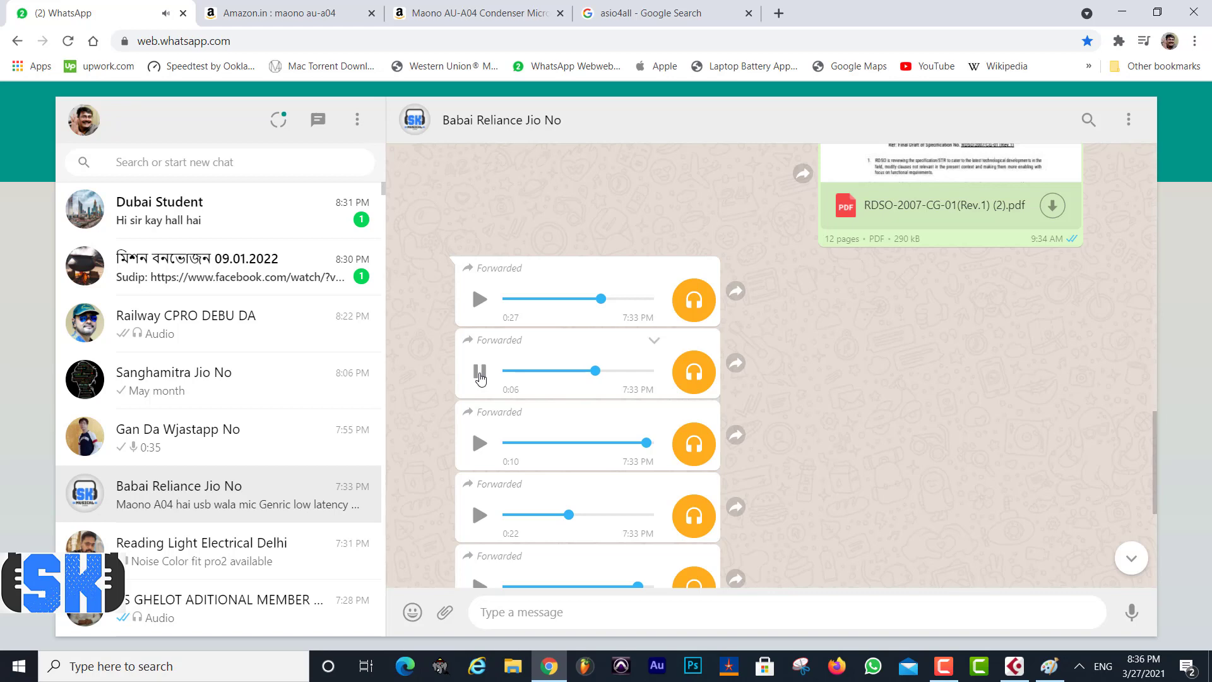
click(480, 375)
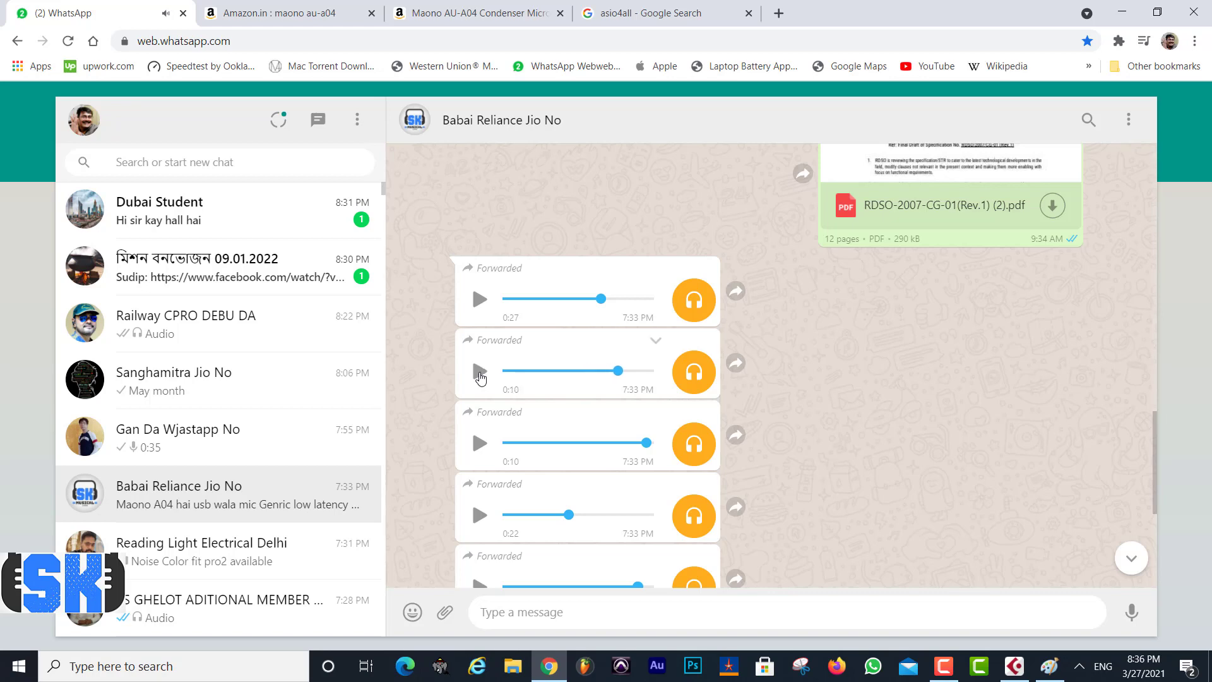
Return to Paint and clear the entire sketch from the canvas
click(551, 668)
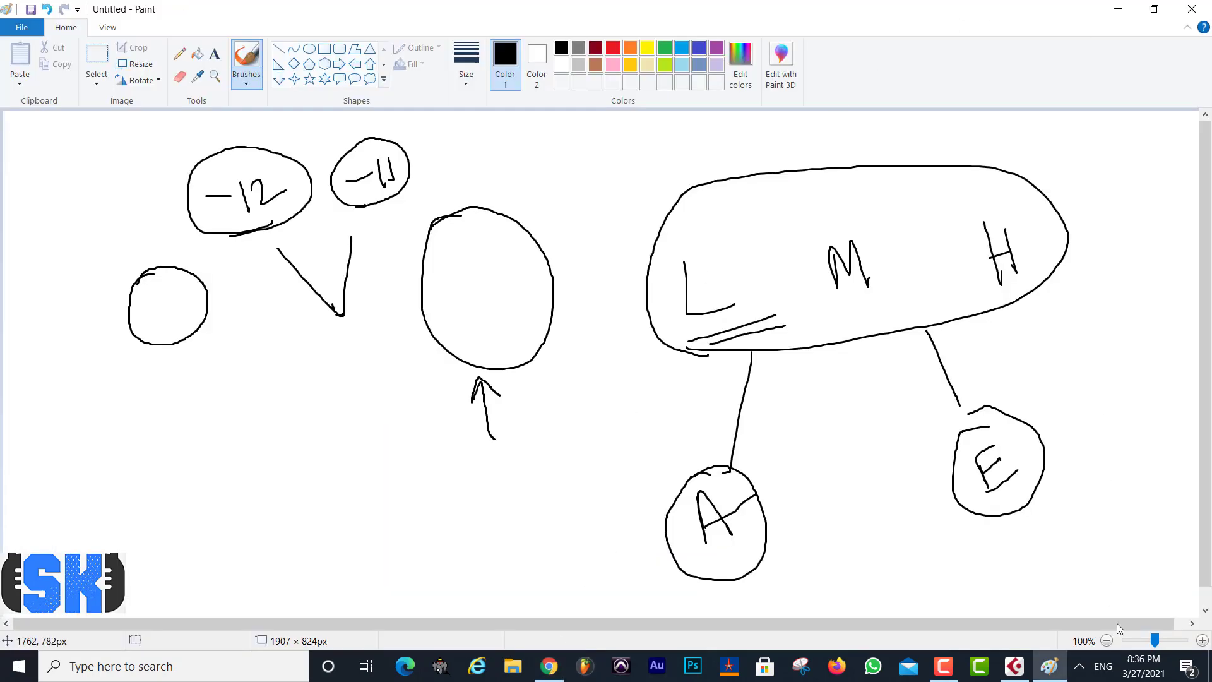
click(945, 669)
click(97, 57)
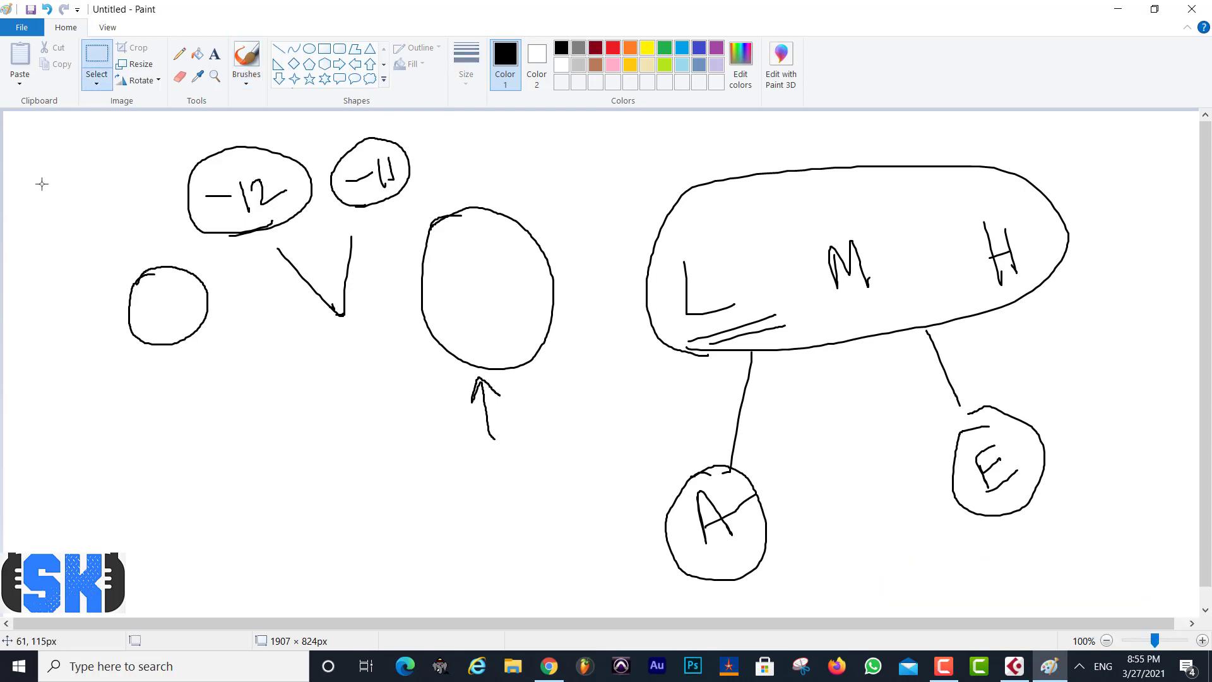
key(ctrl+a)
key(Delete)
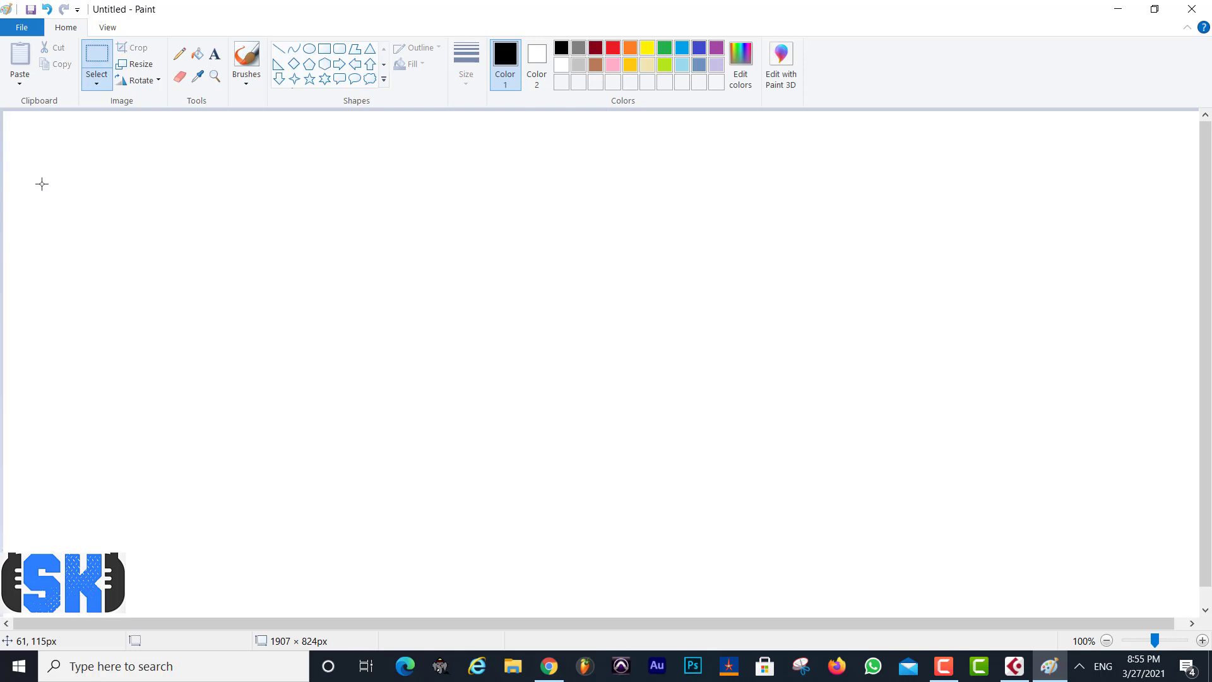
Switch to Cubase, record a MIDI performance on the Kontakt 5 01 track and trim the recorded part's end to 9.4.2.10
click(1118, 9)
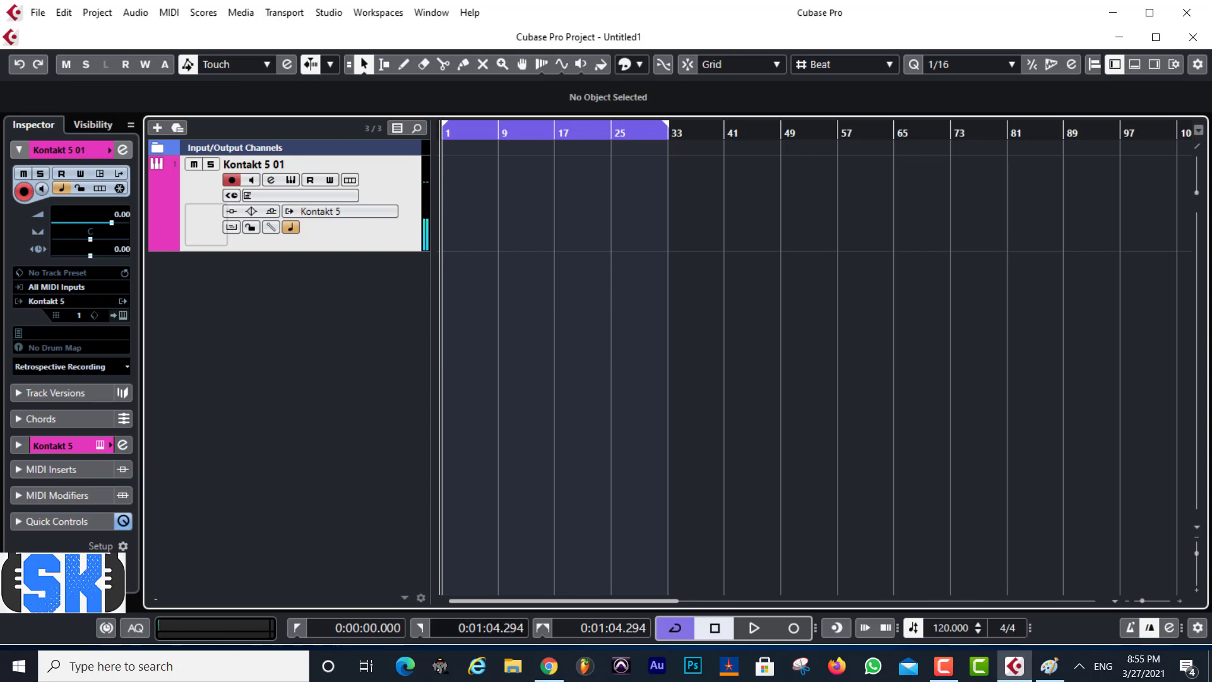
click(794, 628)
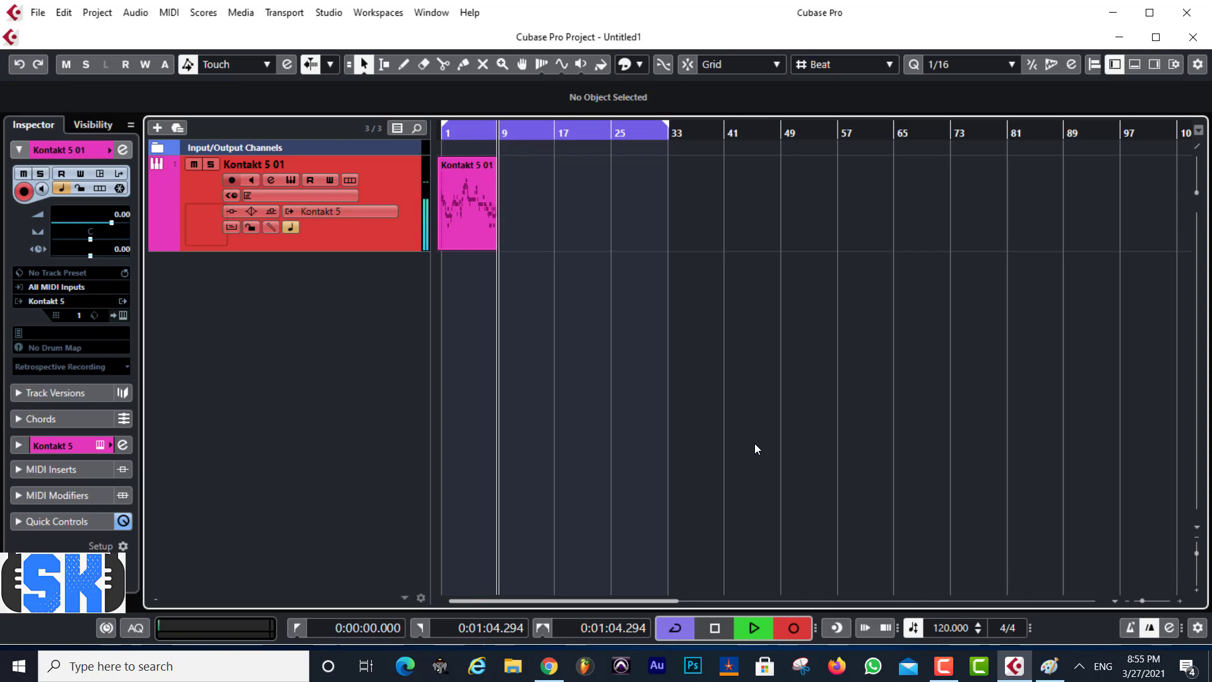
key(space)
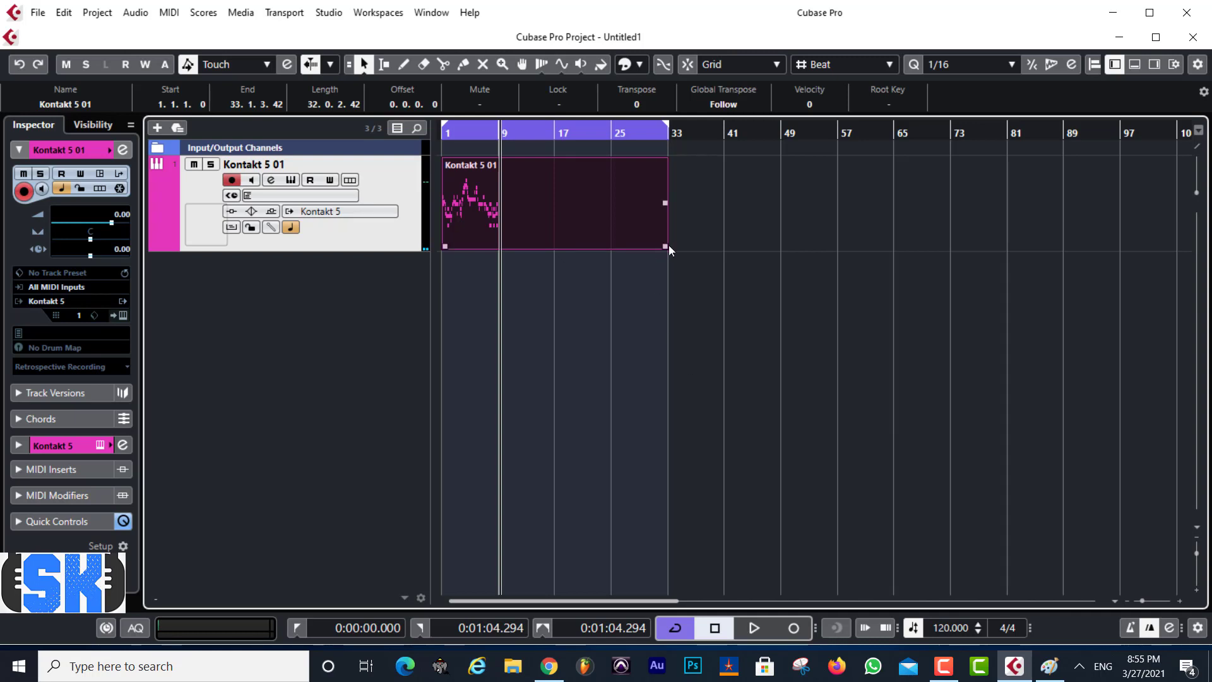
drag(665, 246, 504, 247)
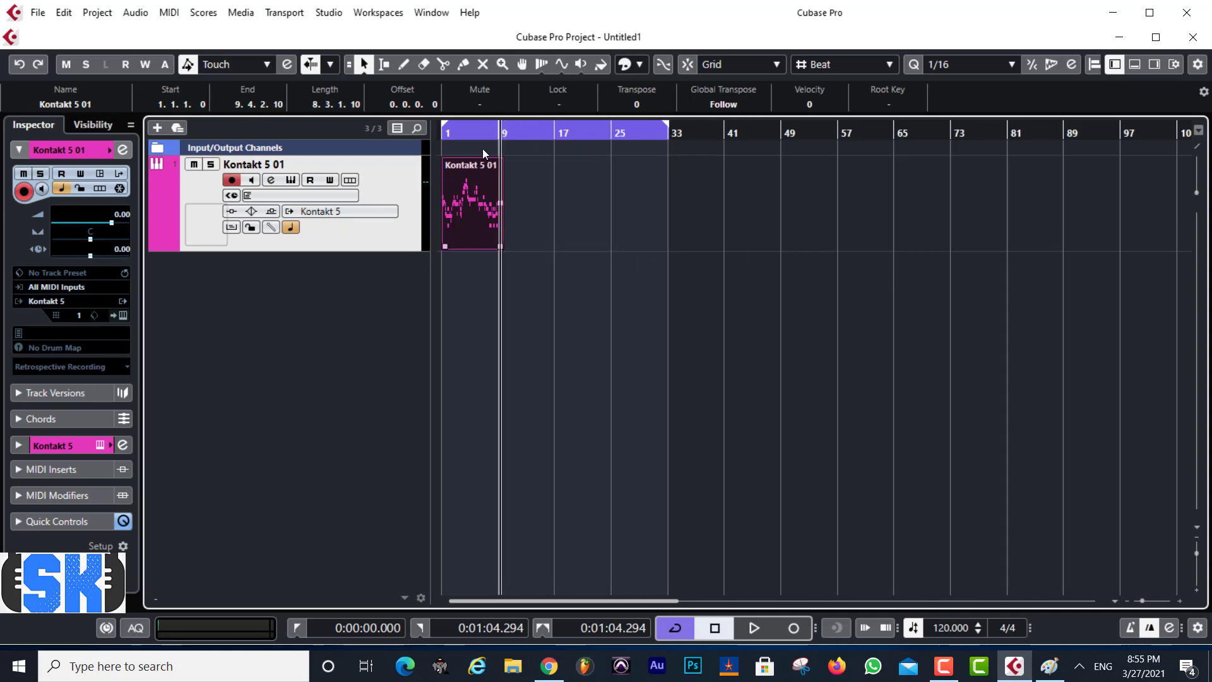
drag(467, 131, 412, 203)
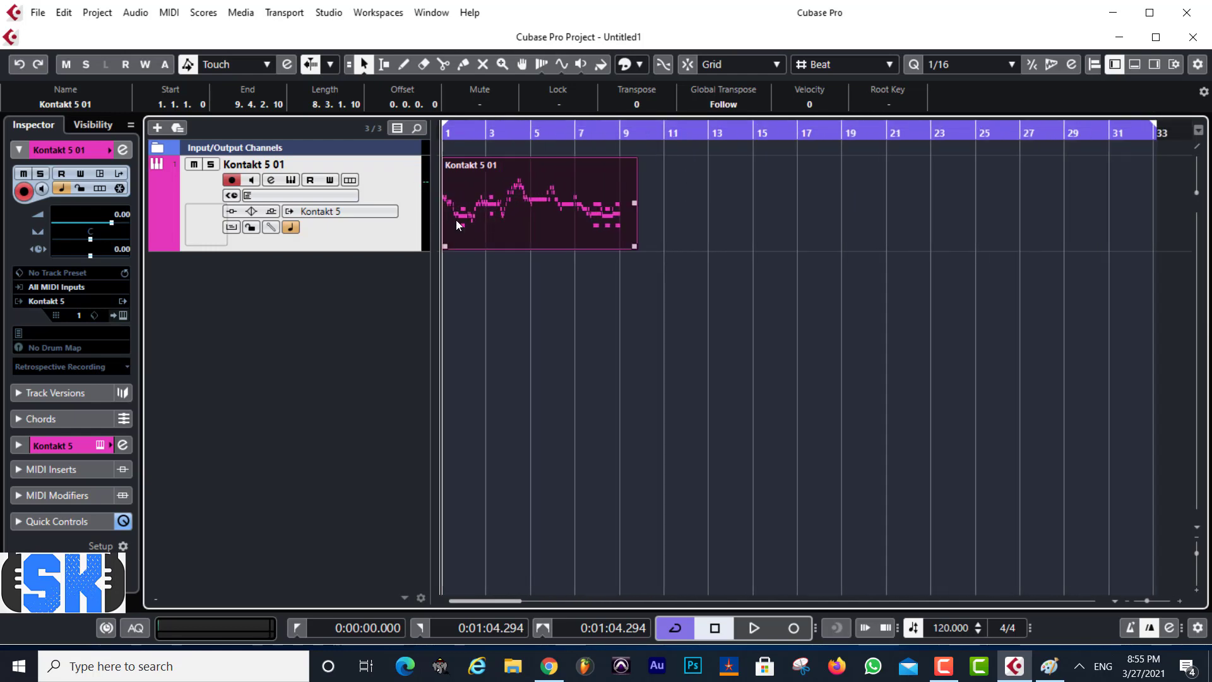
Load the PAZ- Frequency Stereo analyzer in the first insert slot of the Kontakt 5 01 channel
click(271, 180)
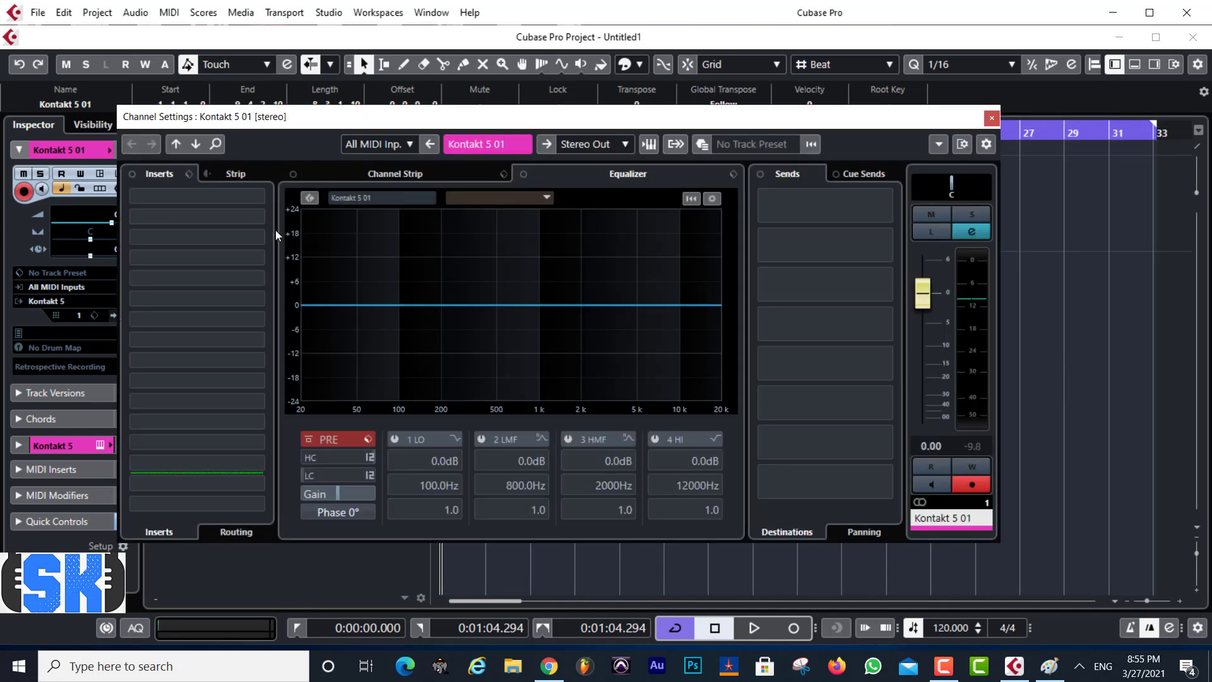
click(206, 202)
click(153, 253)
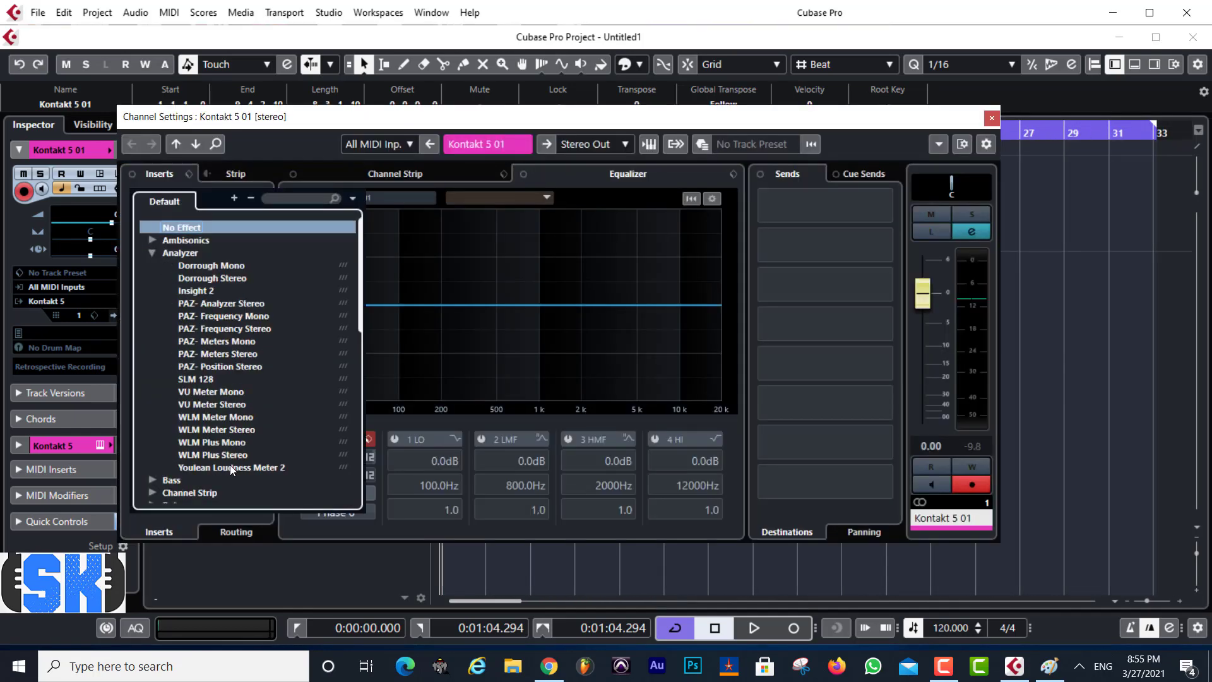
click(240, 331)
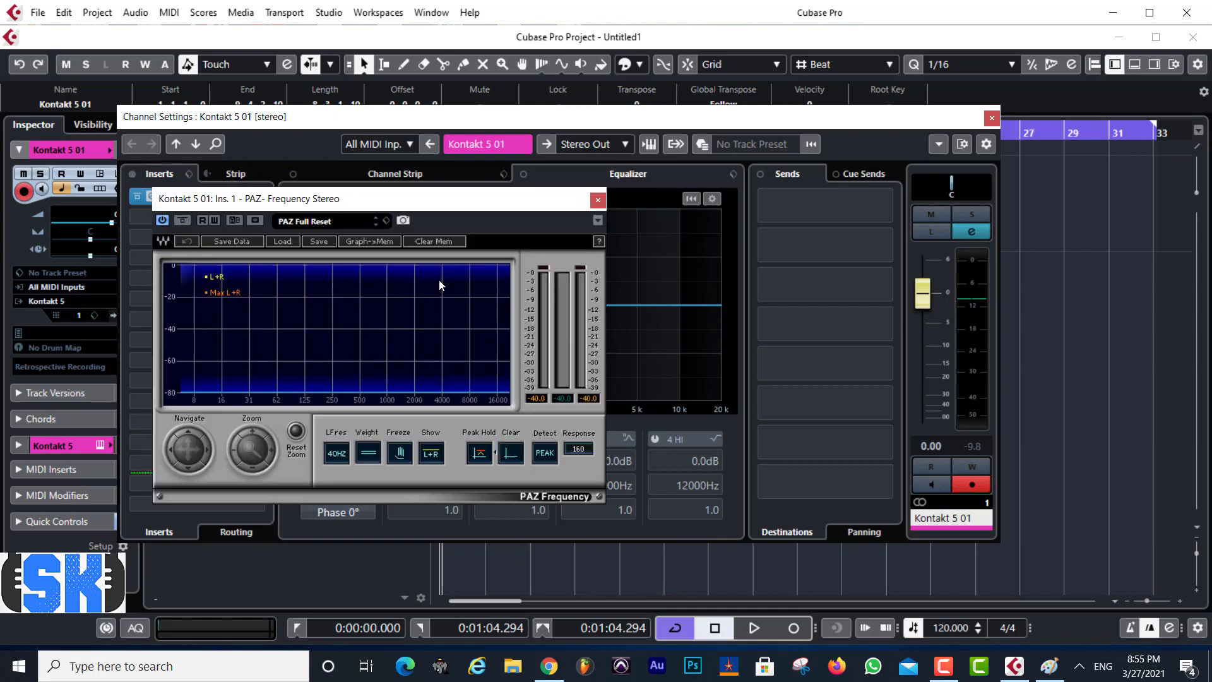
Play the recorded part to examine its frequency spectrum in the PAZ analyzer, then stop playback and close the analyzer window
key(space)
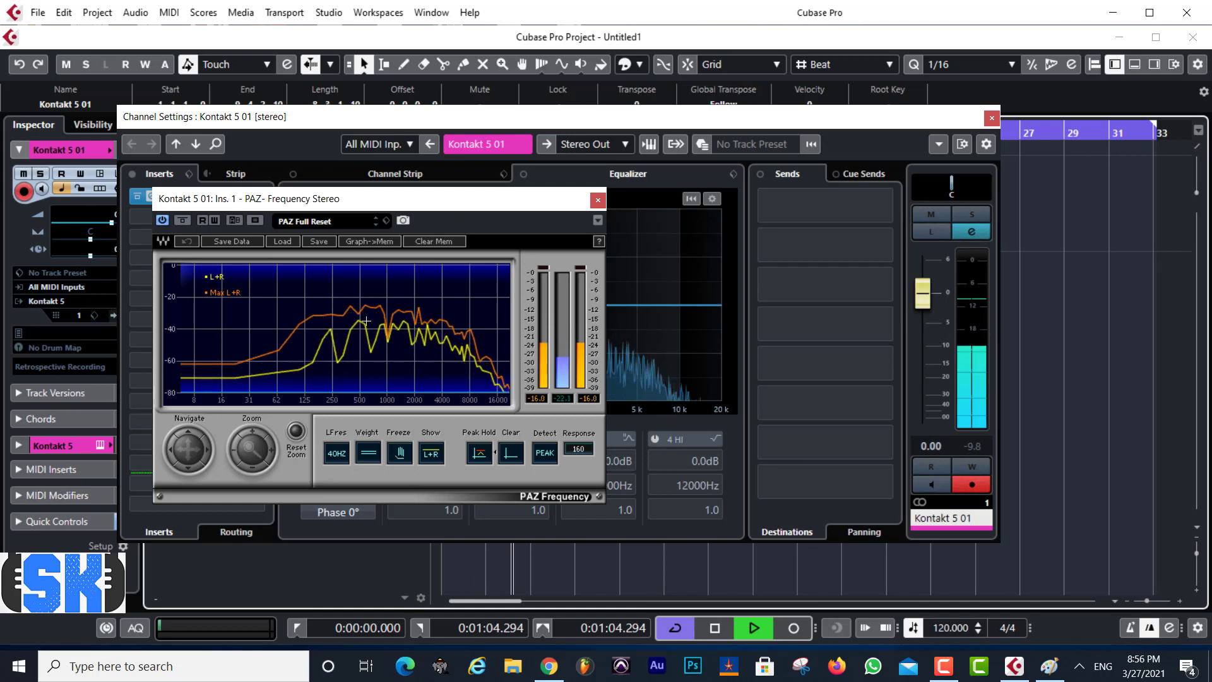
key(space)
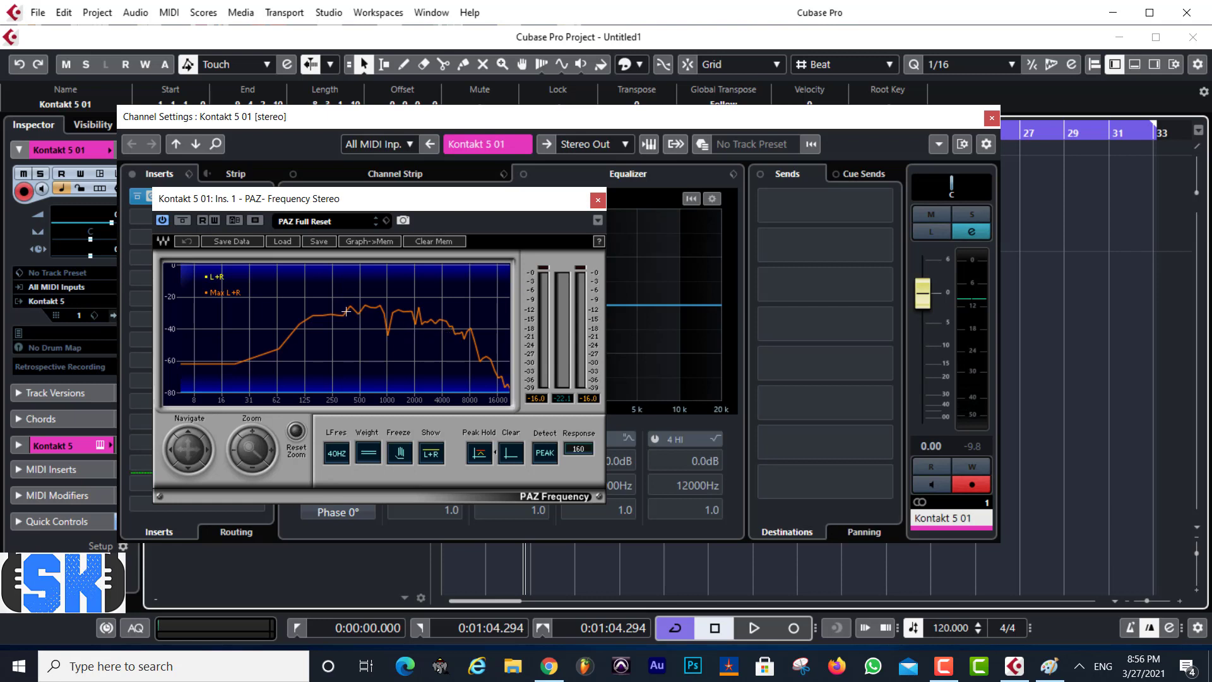
click(598, 201)
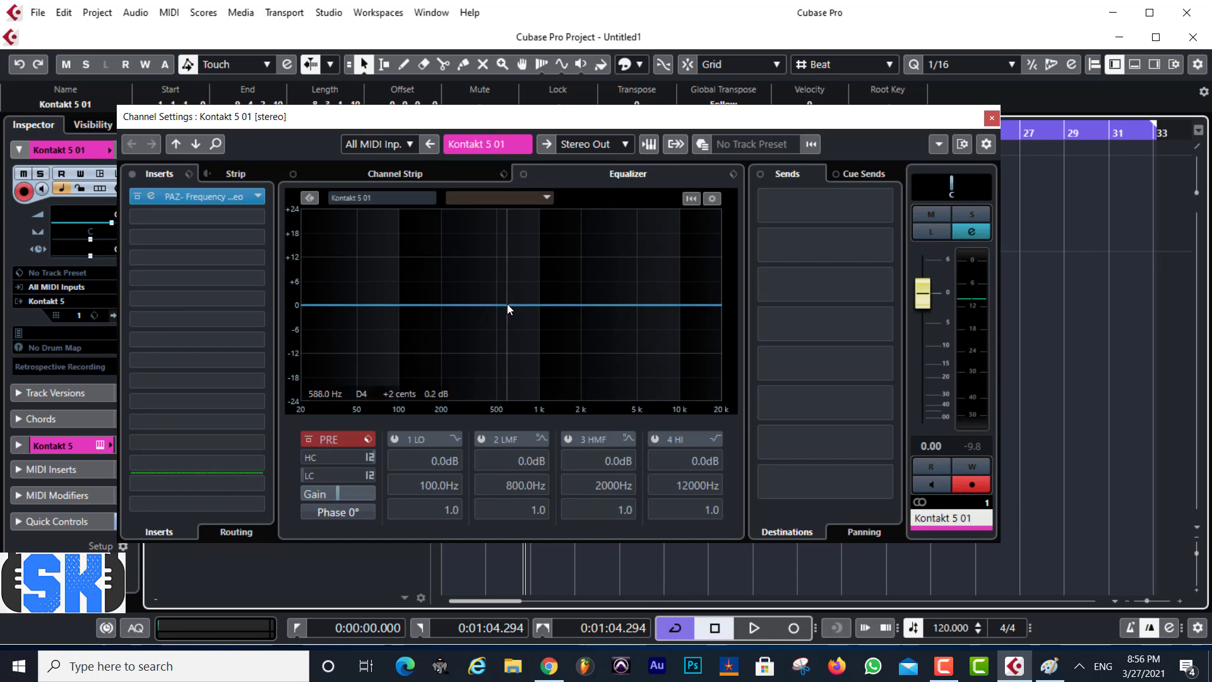
Cut the channel equalizer's LMF band by about 3.7 dB near 596.6 Hz and boost the HMF band by about 4.3 dB near 1966 Hz
drag(509, 306, 508, 320)
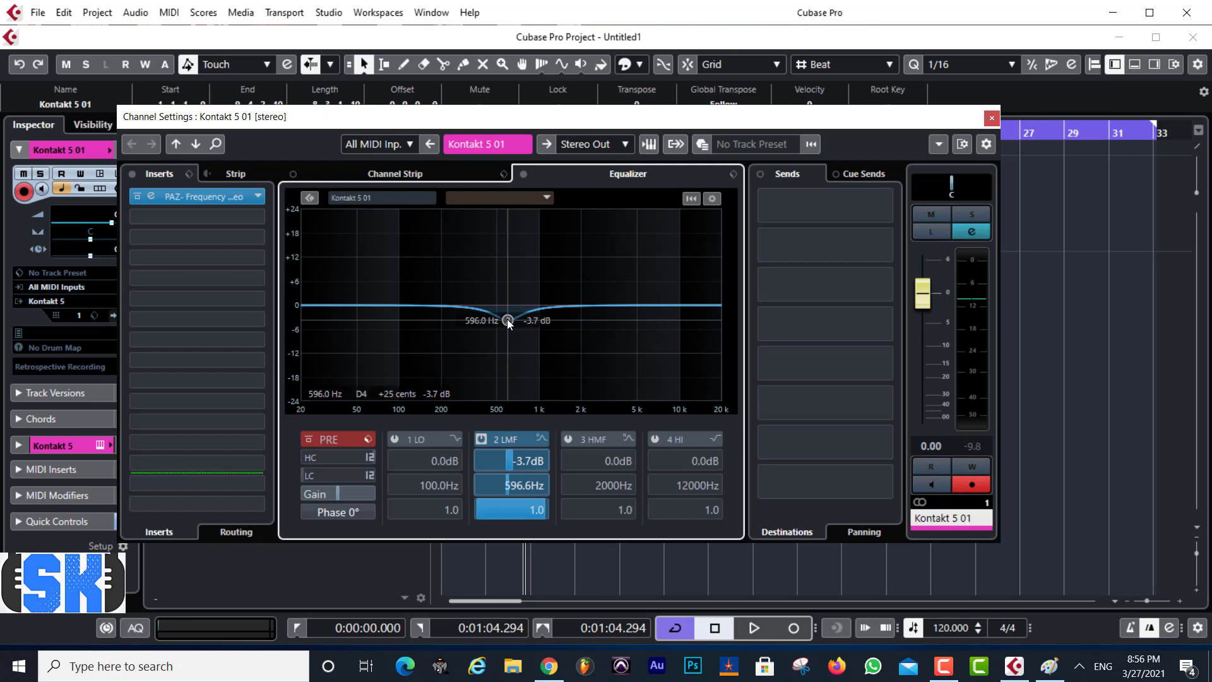
drag(581, 304, 582, 292)
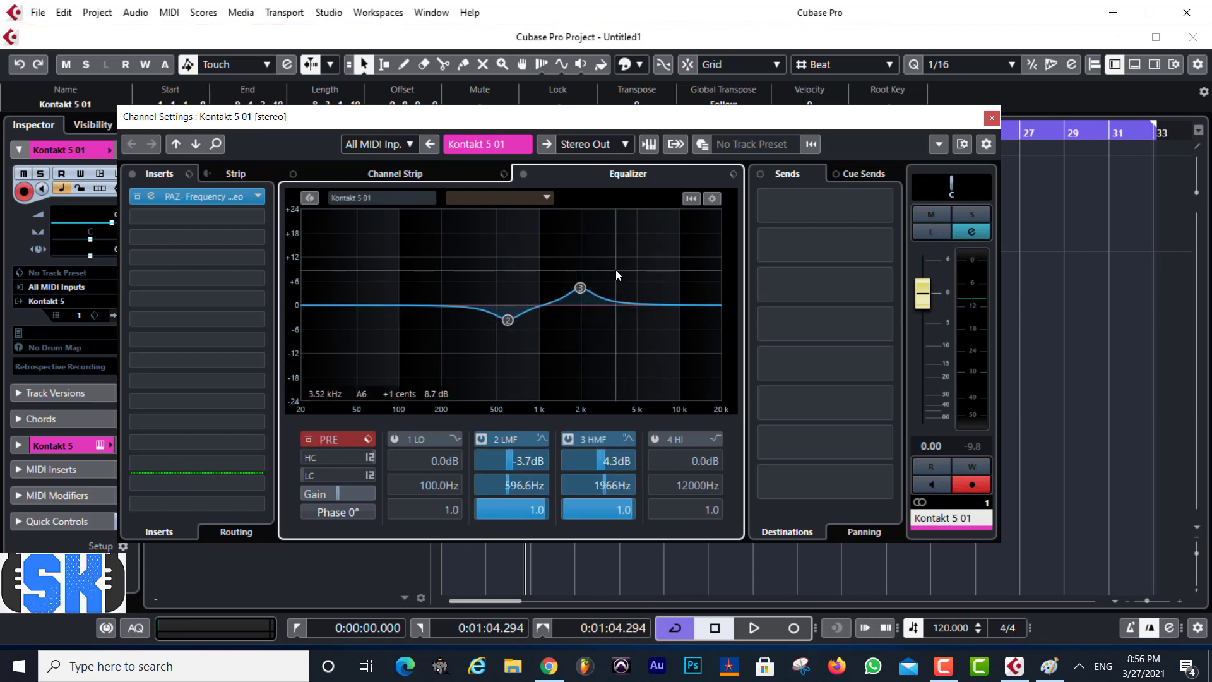
Switch to WhatsApp Web in Chrome, listen to the third forwarded voice message shown, and return to Cubase
click(549, 667)
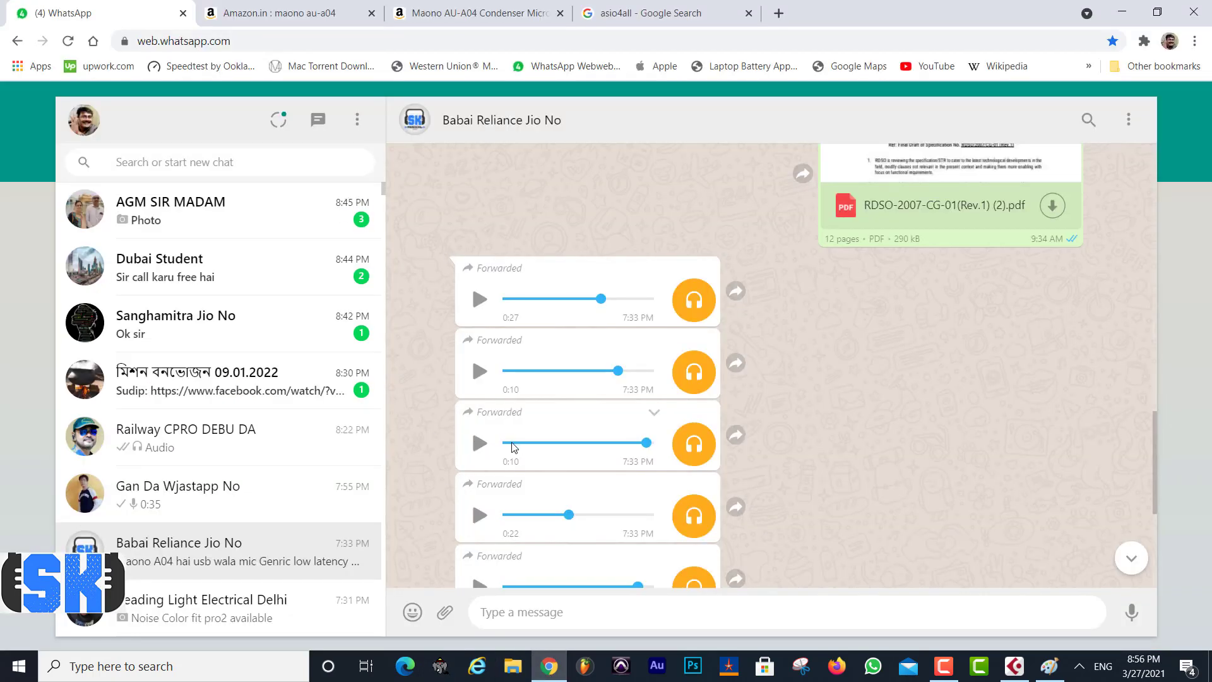
click(479, 442)
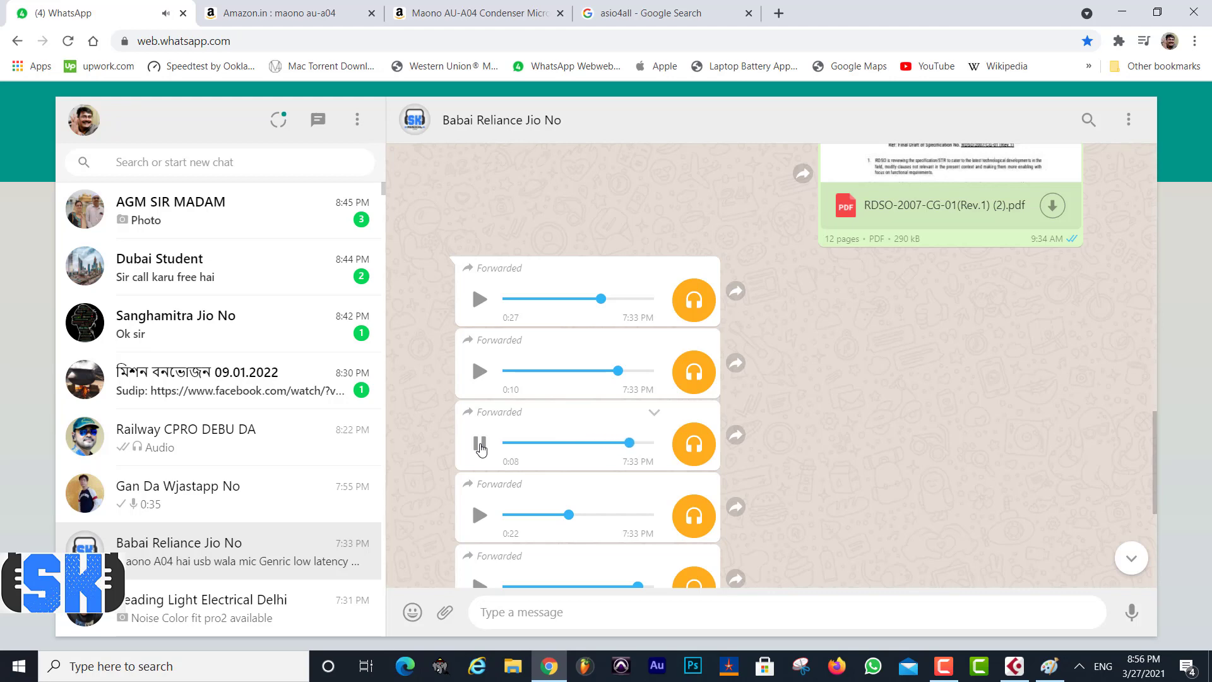
click(548, 671)
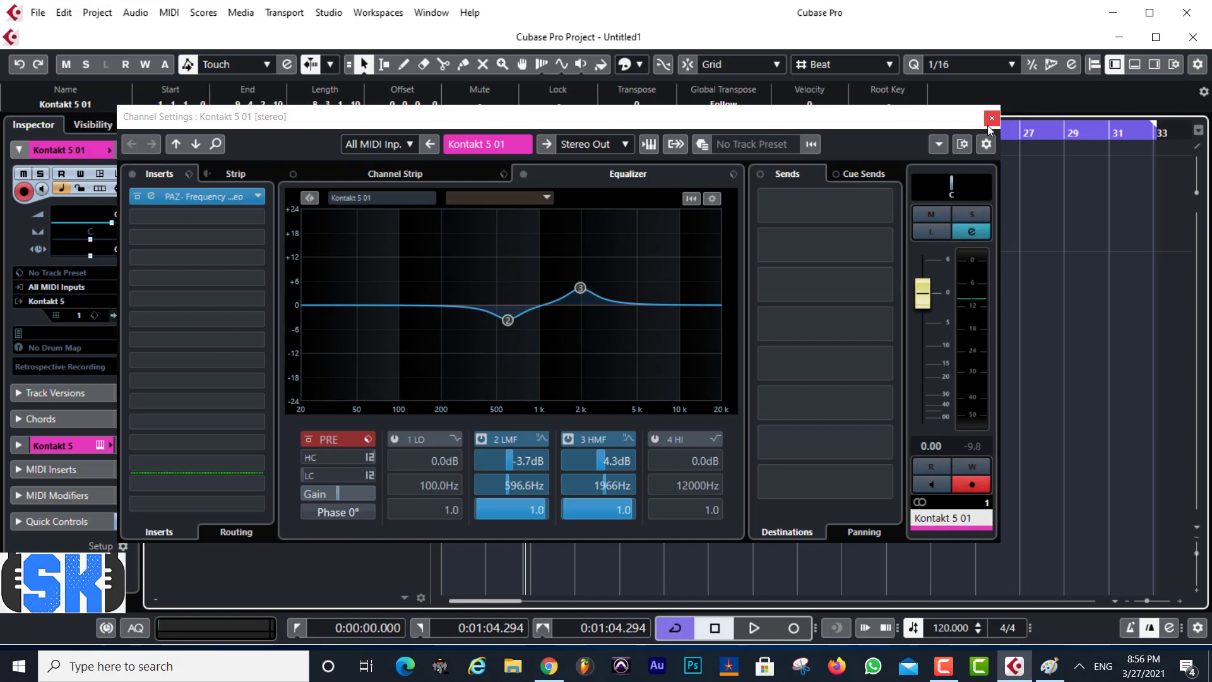
Close the channel settings, delete the recorded part from the Kontakt 5 01 track and return the cursor to bar 1
click(992, 118)
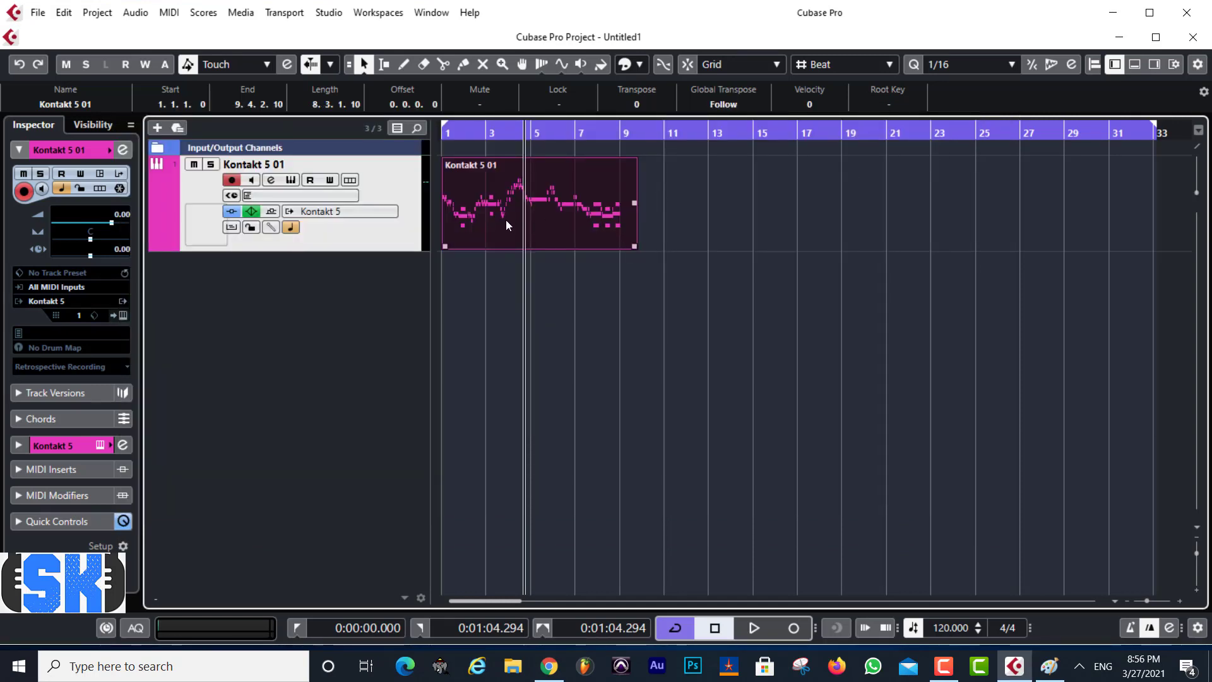
key(Delete)
click(462, 131)
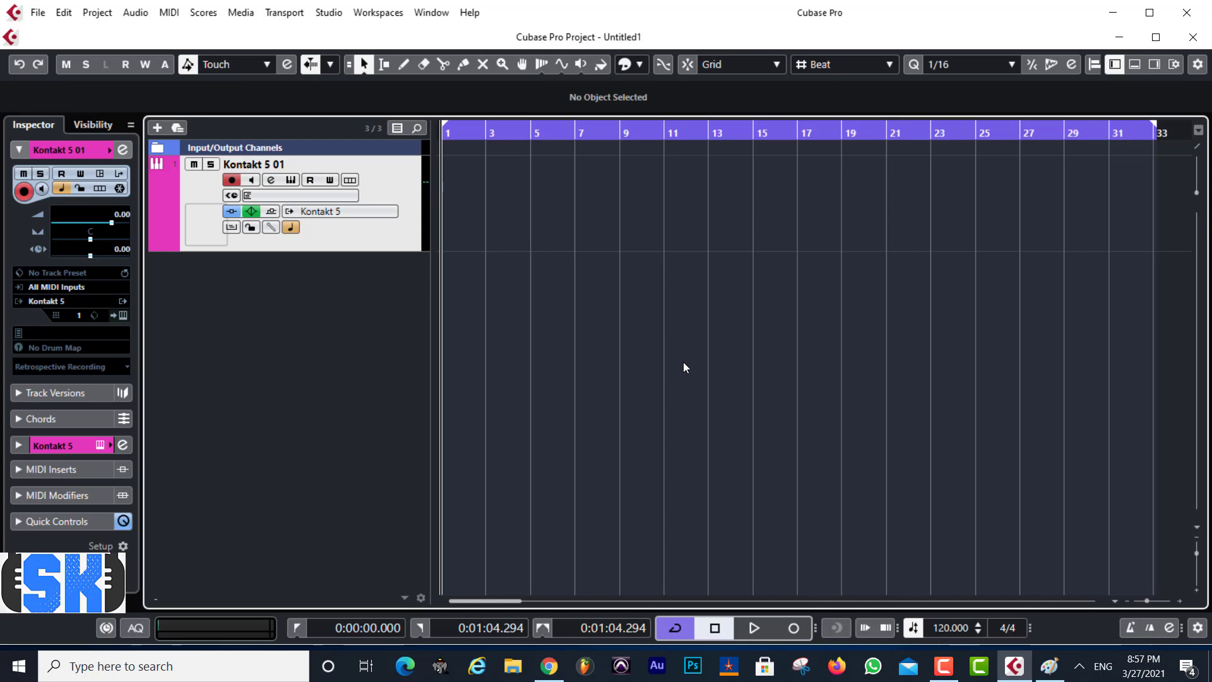
Record one sustained note on the Kontakt 5 01 track, trim the part's end to 3.1.1.110 and set the locators to it
key(KP_Multiply)
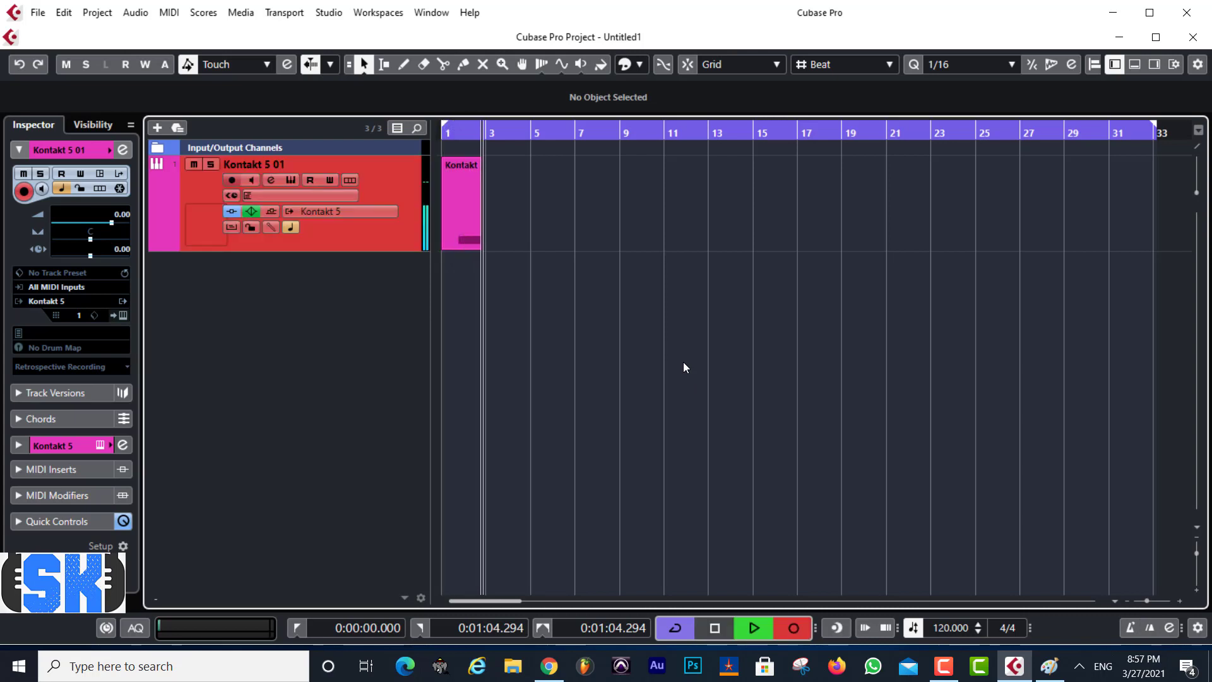
key(space)
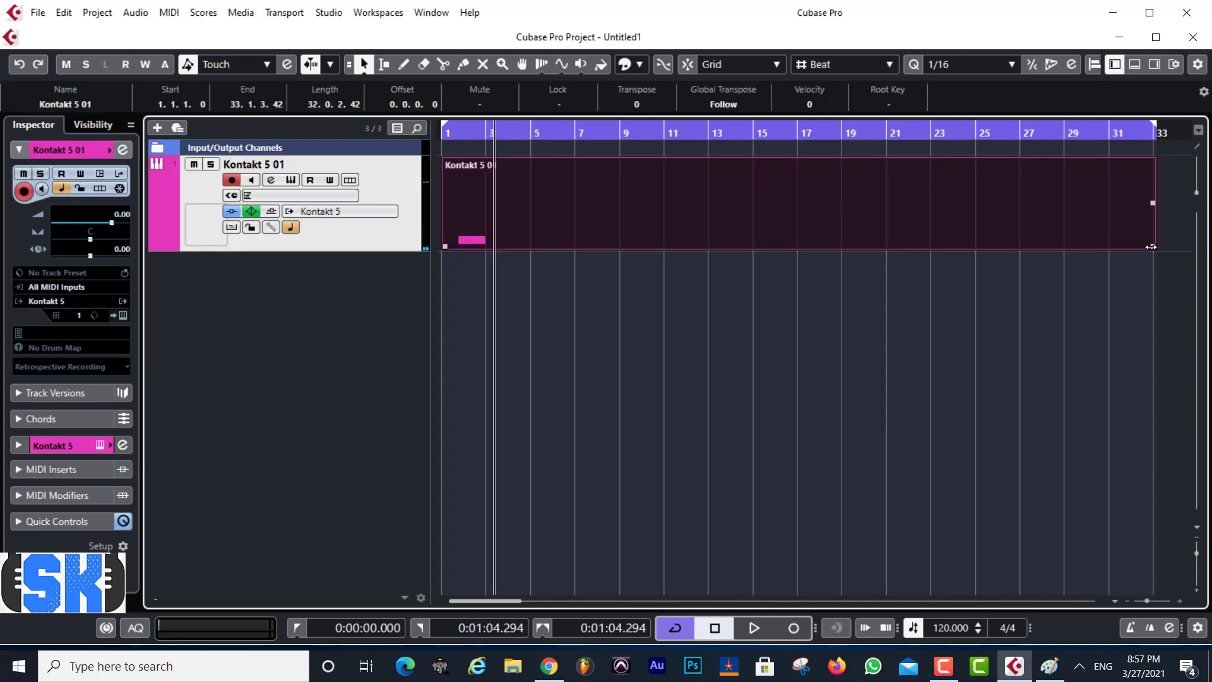
drag(1157, 245, 487, 240)
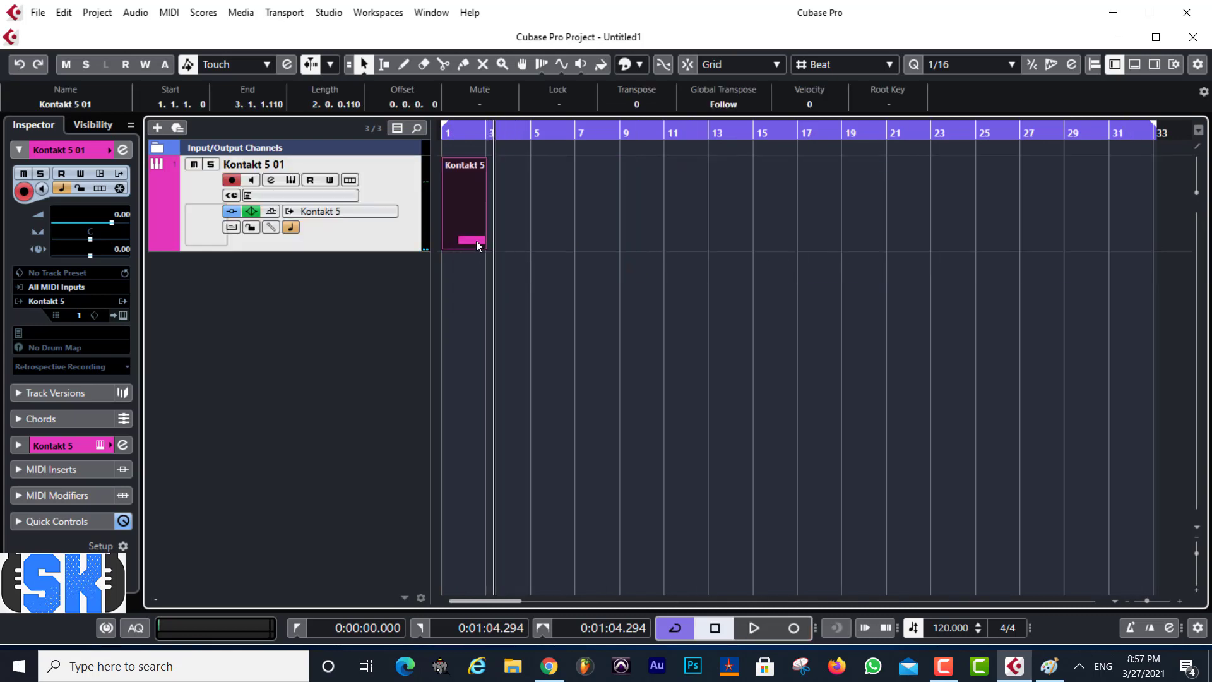
key(p)
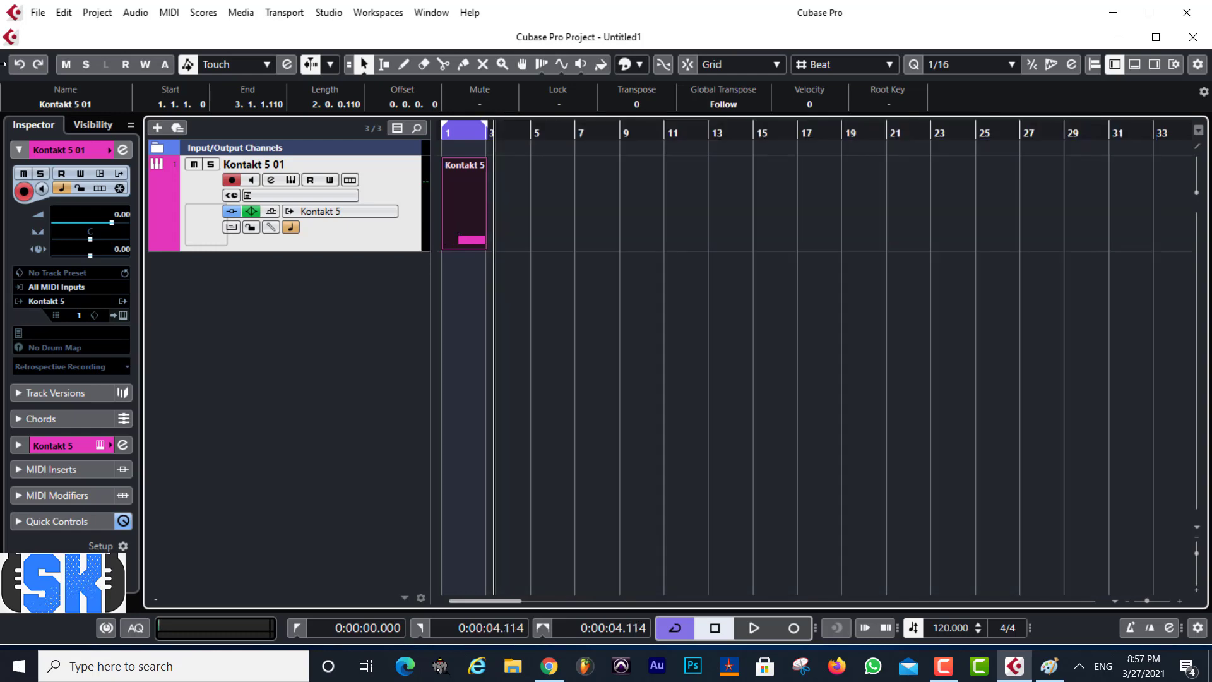
Start an audio mixdown export of the Stereo Out and set its file path to the Desktop
click(36, 13)
mouse_move(169, 251)
click(298, 255)
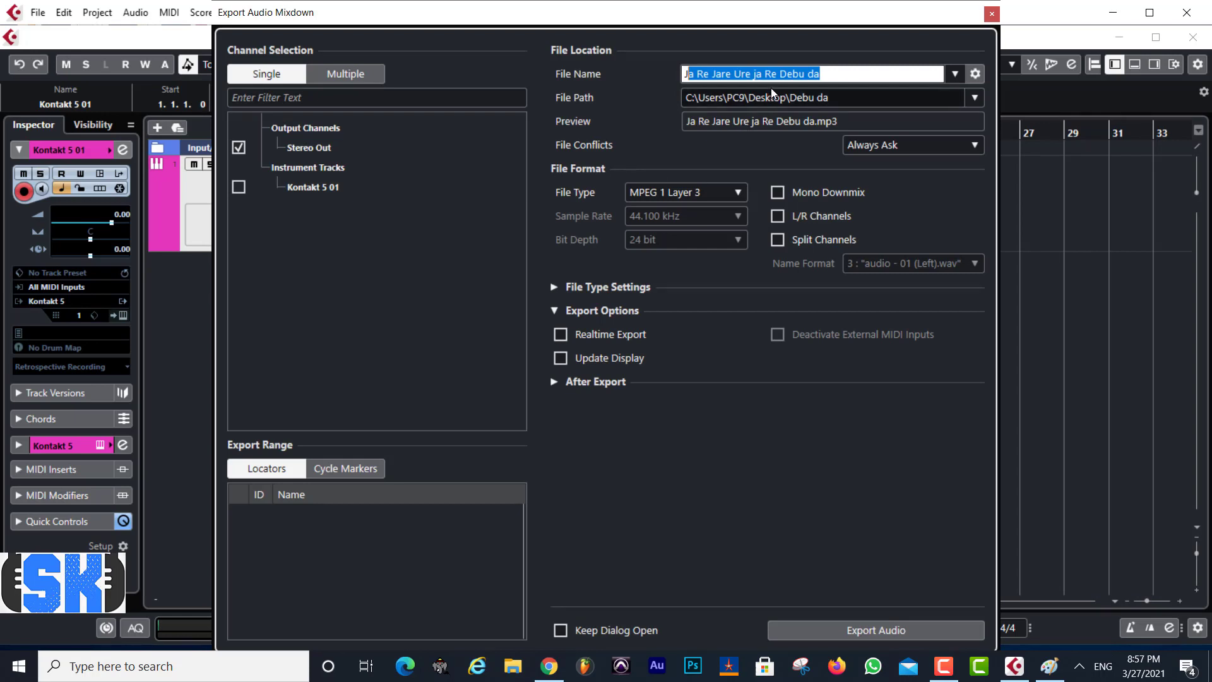
click(761, 98)
click(560, 233)
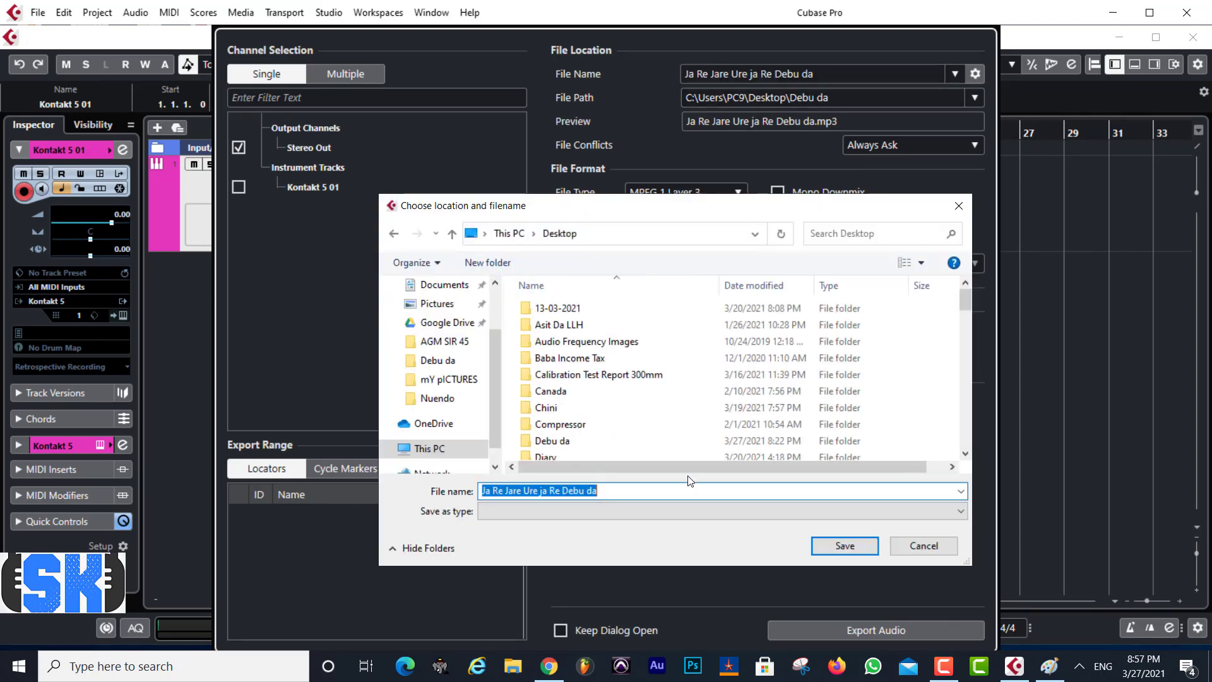
click(852, 549)
Name the mixdown harmonium and export it as an MPEG 1 Layer 3 file
click(725, 73)
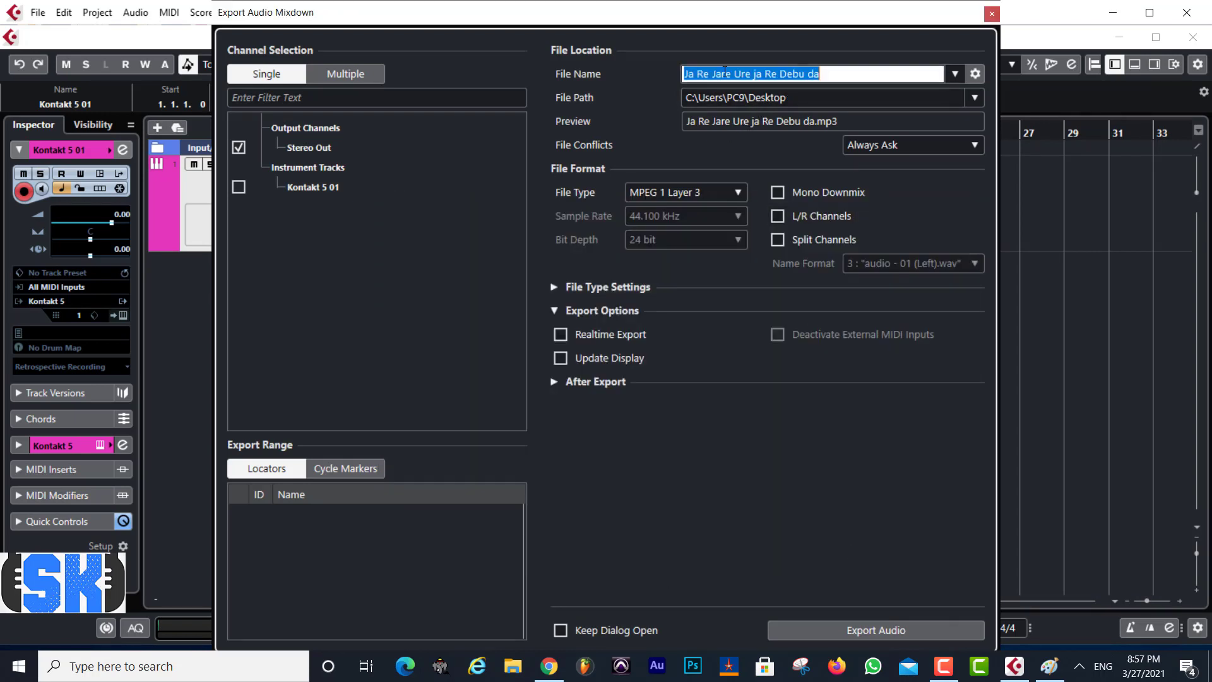
text(J)
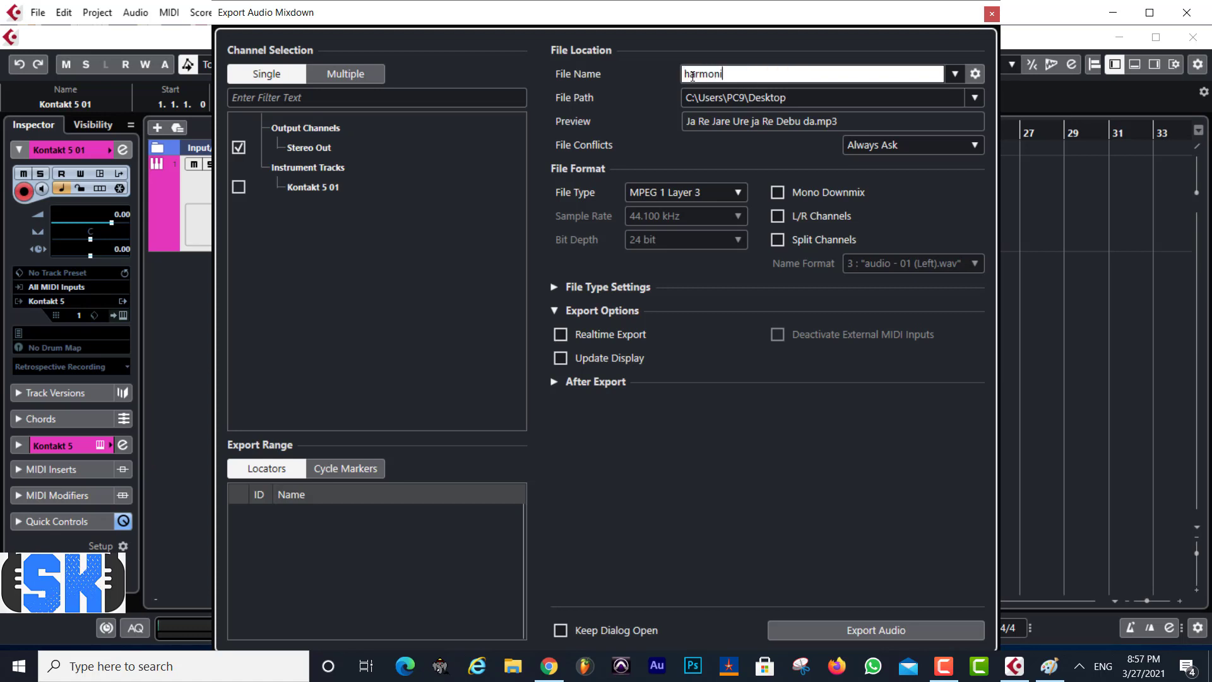
key(Return)
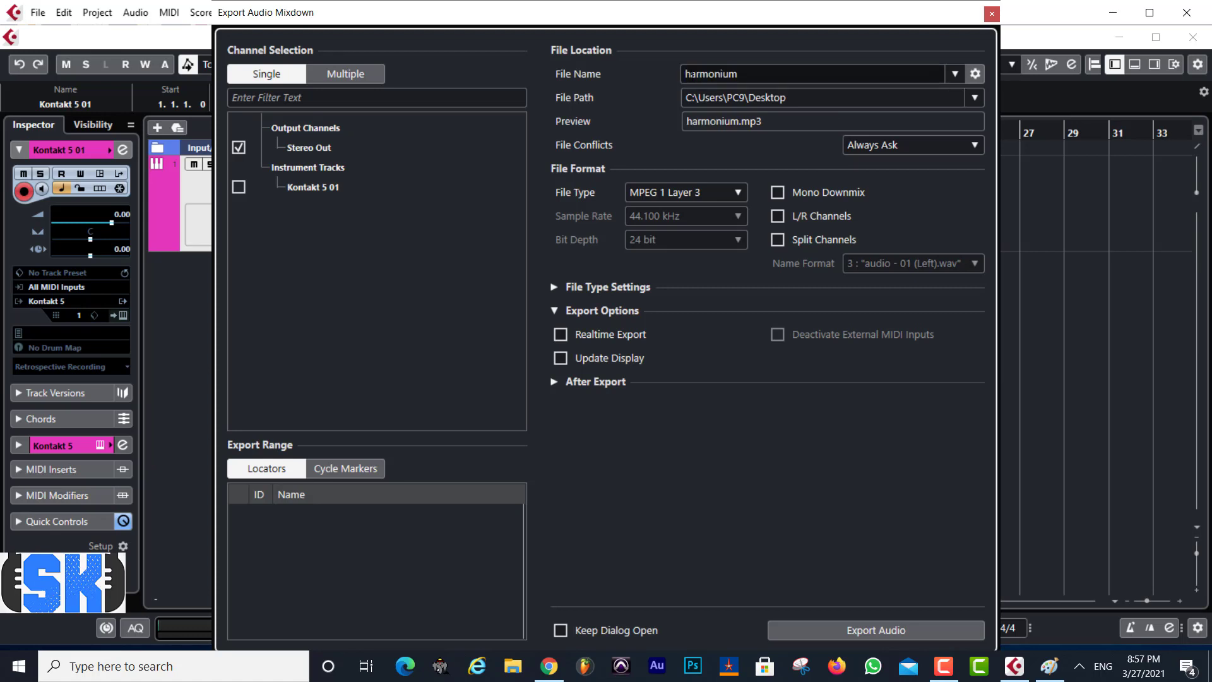
click(875, 630)
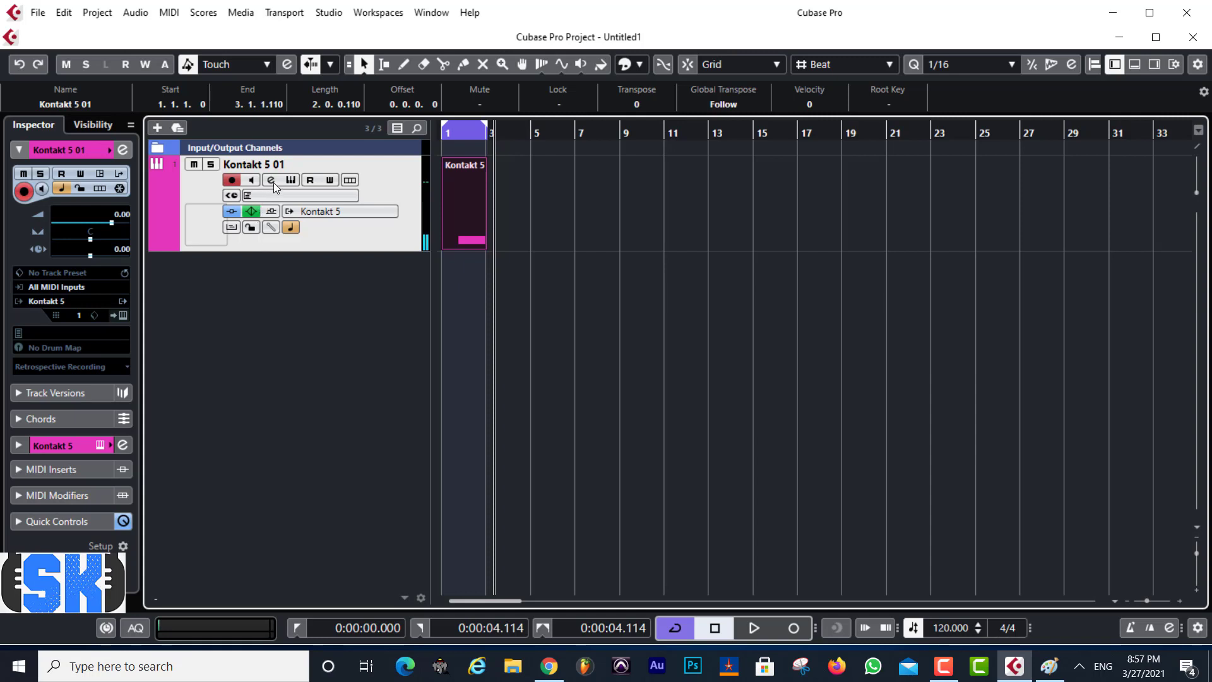
right_click(267, 301)
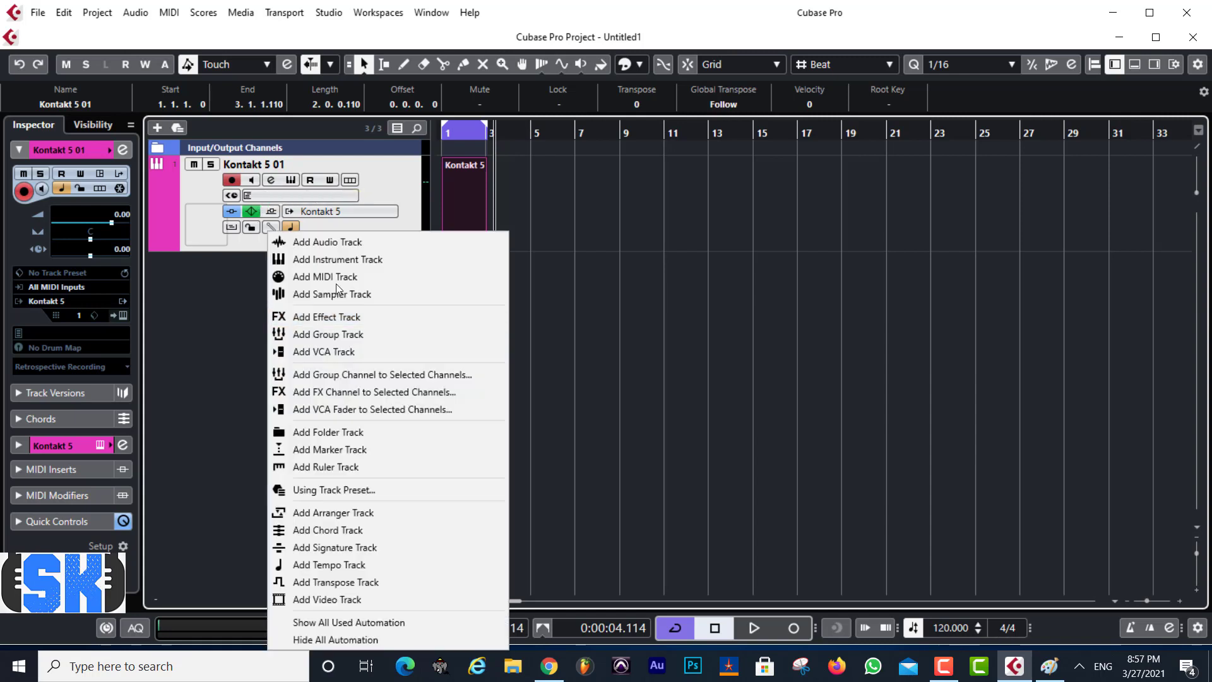
click(342, 263)
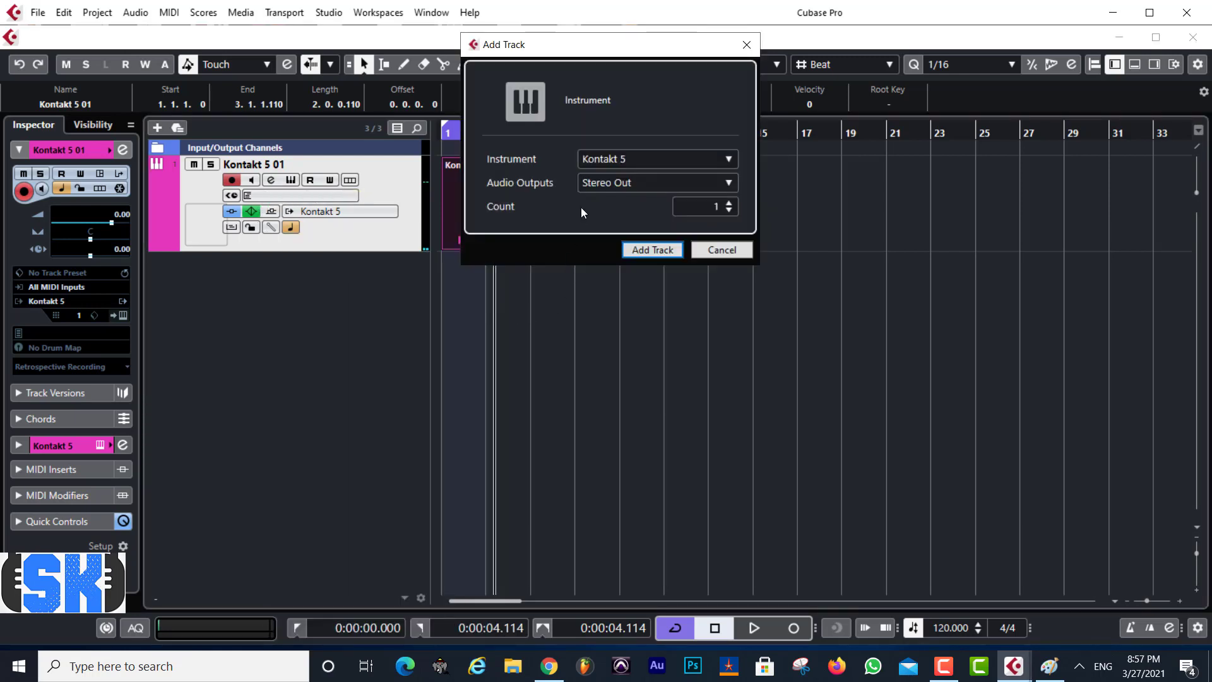
click(653, 249)
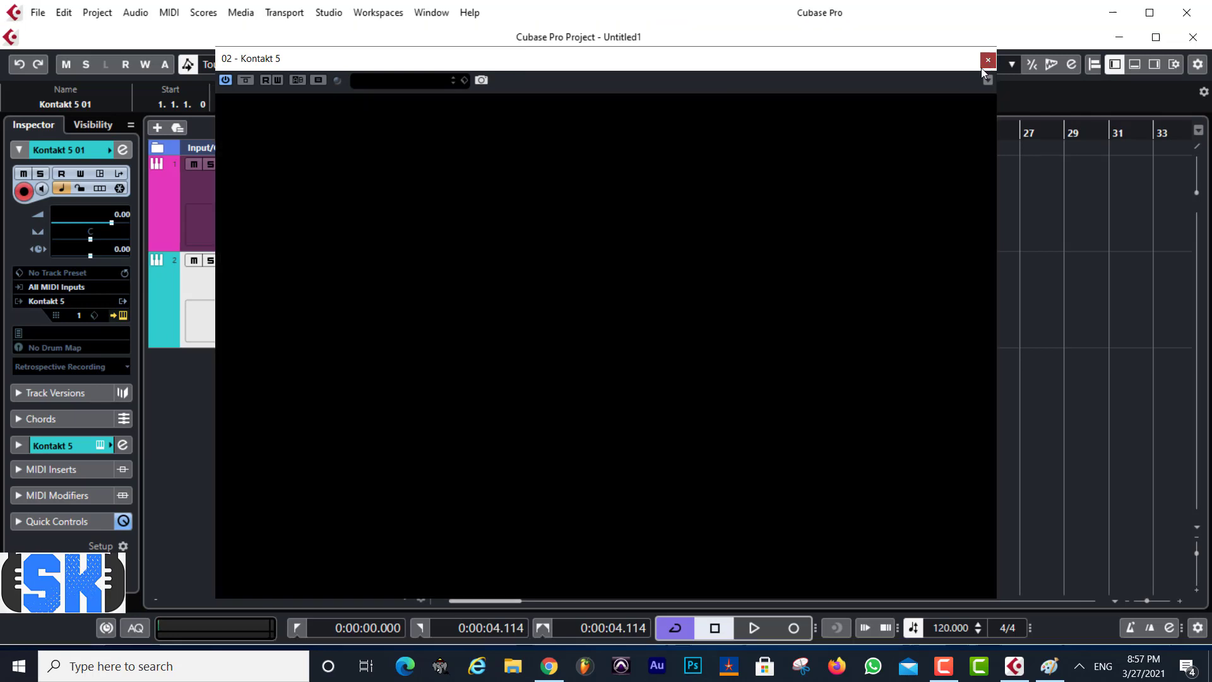
click(989, 60)
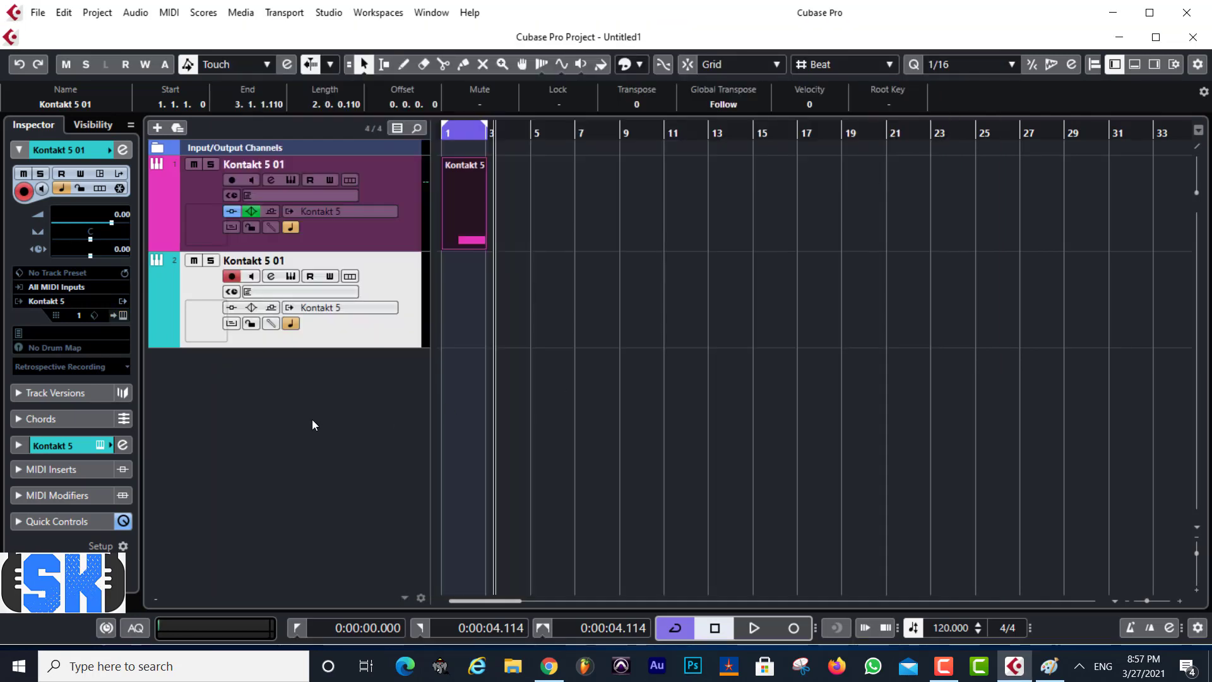
right_click(331, 332)
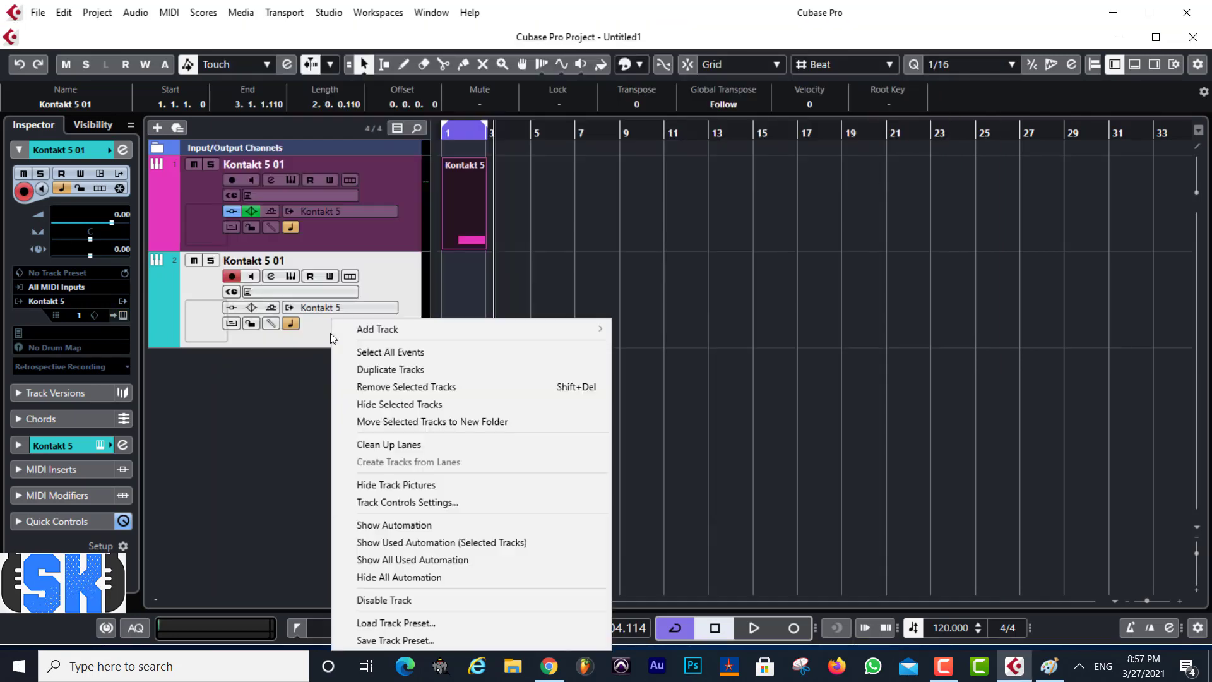
click(395, 389)
right_click(301, 370)
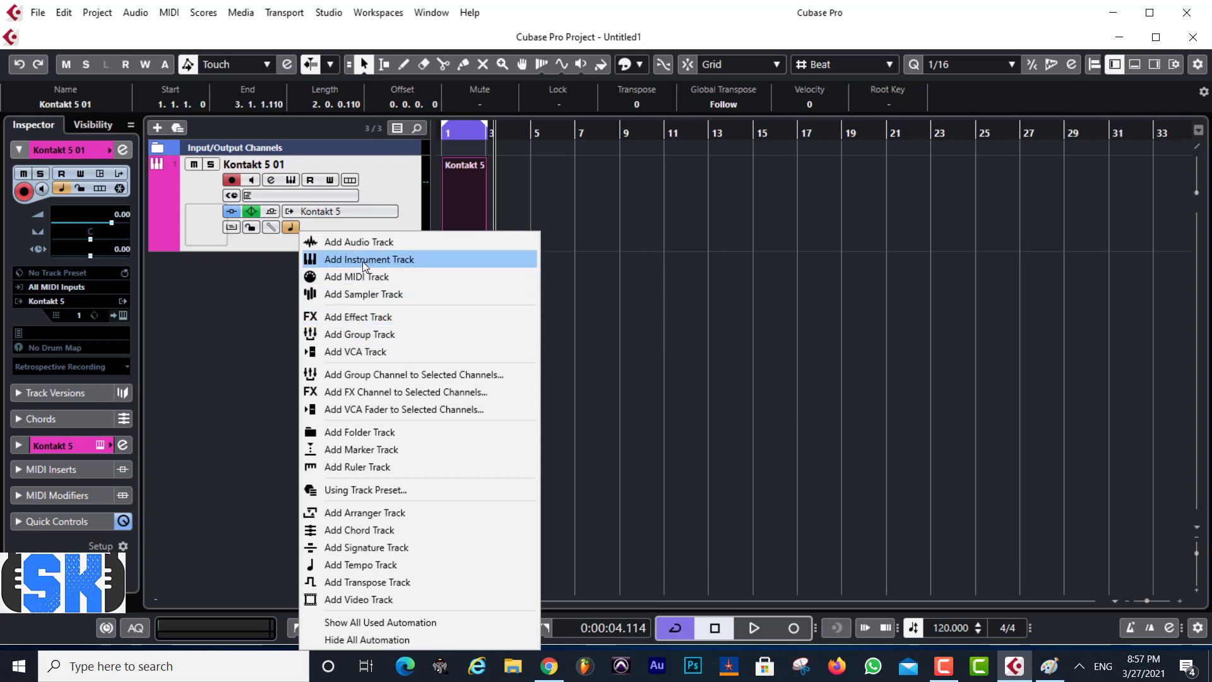
click(228, 307)
Show the Media browser, look through the Loops & Samples collections and return to its home page
click(1154, 65)
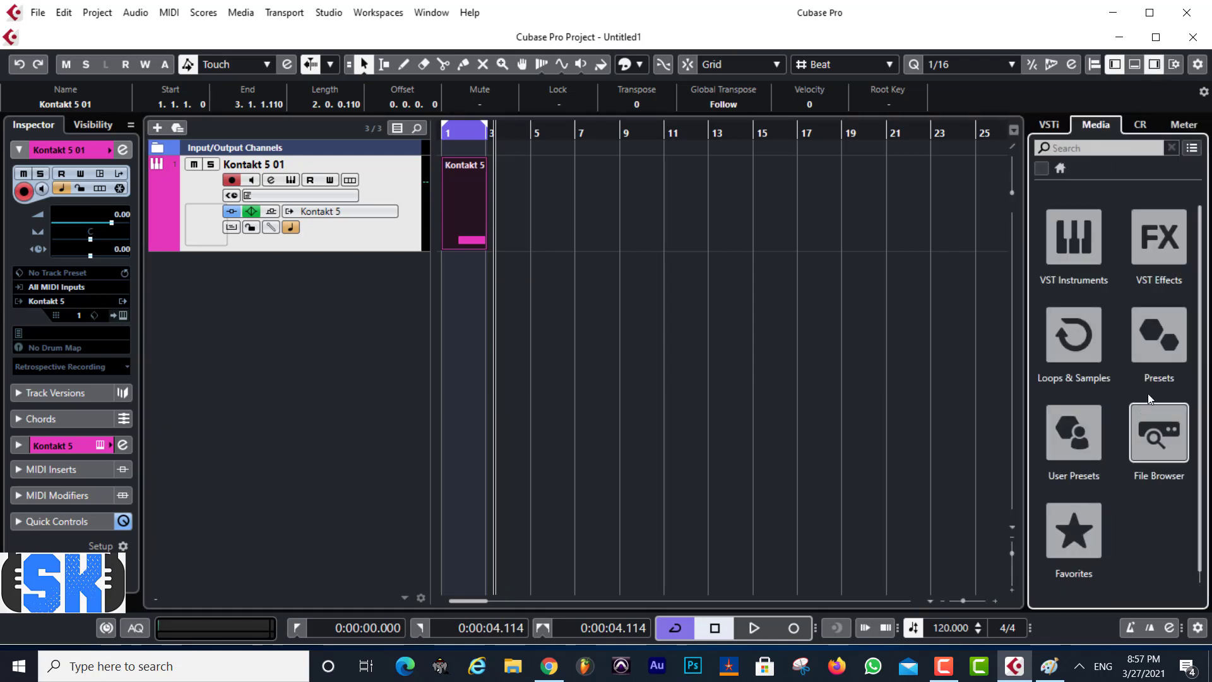
click(1074, 354)
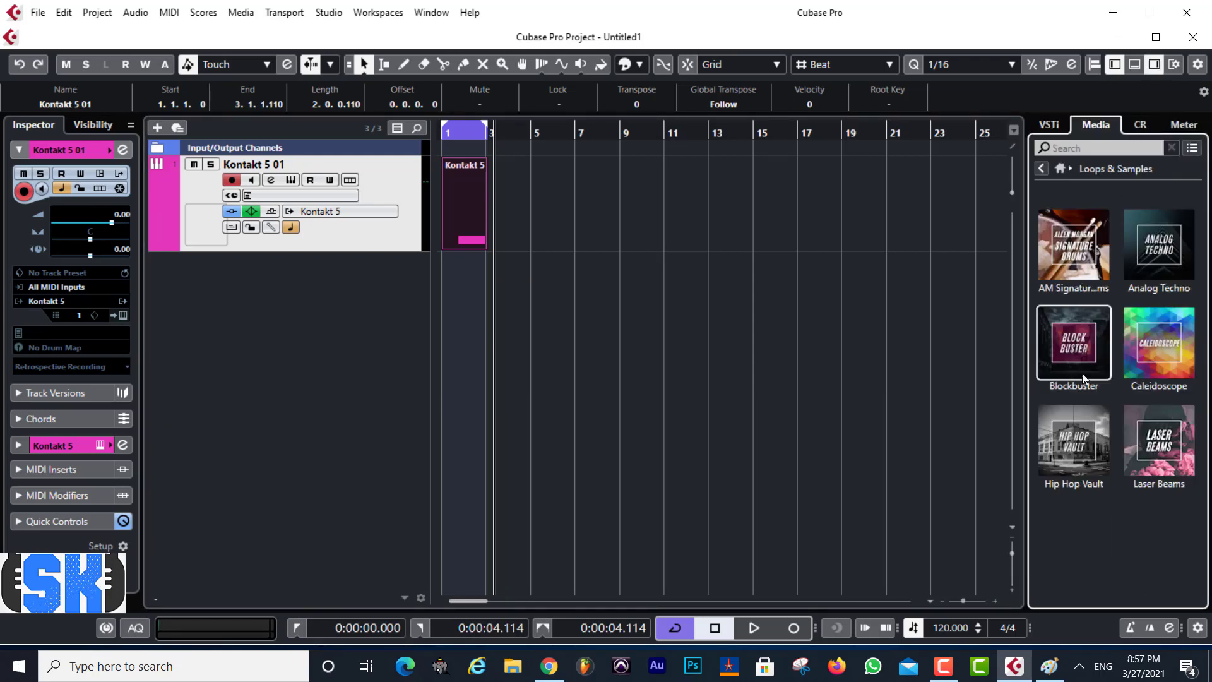
click(1042, 169)
Add an audio track below the Kontakt 5 01 track, with Stereo In as input and Stereo Out as output
right_click(272, 311)
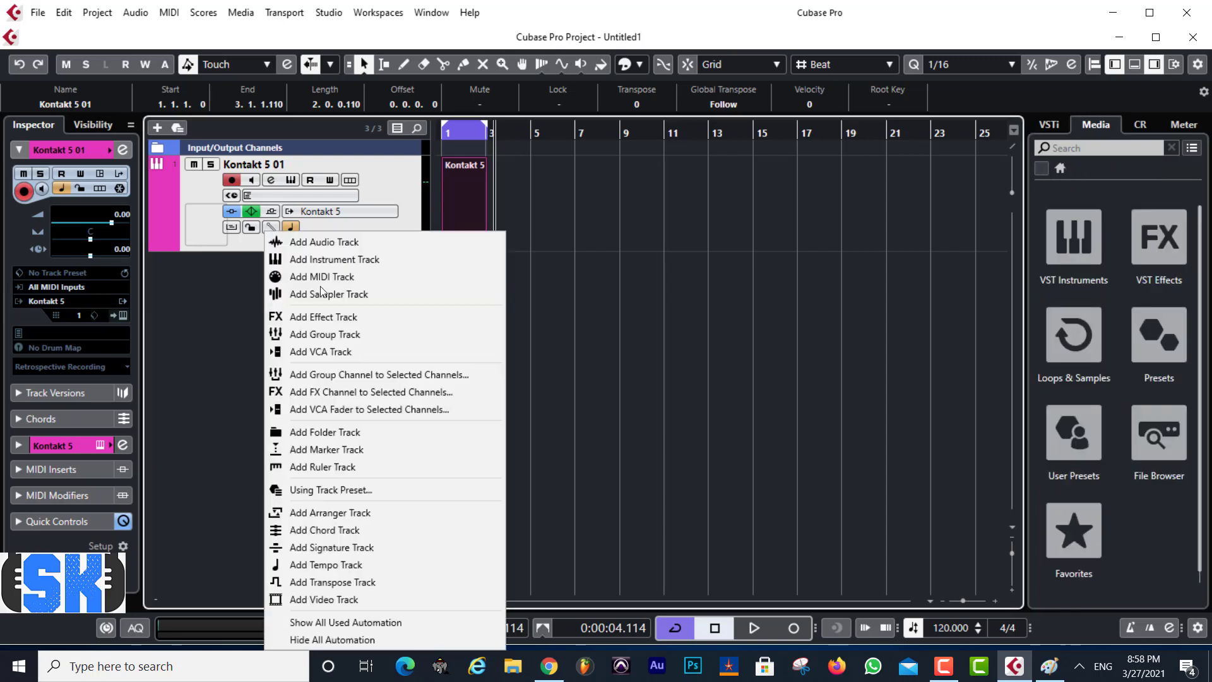
click(324, 241)
click(655, 297)
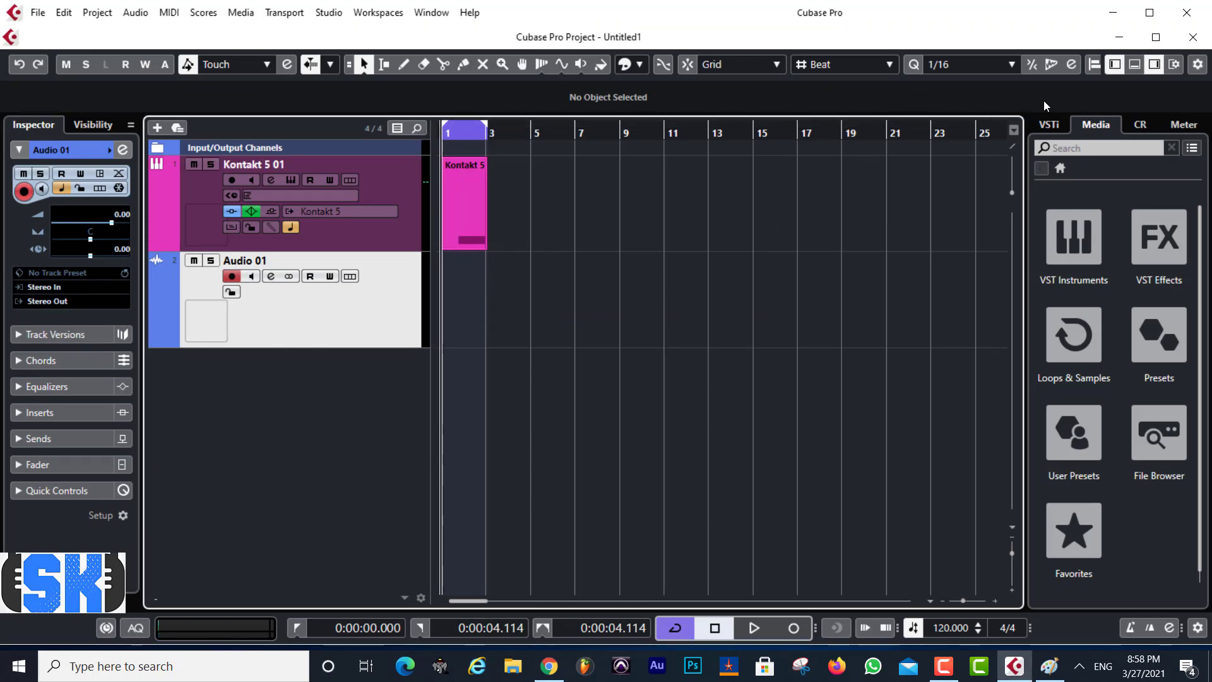
Hide the Media browser and show the Sampler Control below the project area
click(1135, 64)
click(1154, 65)
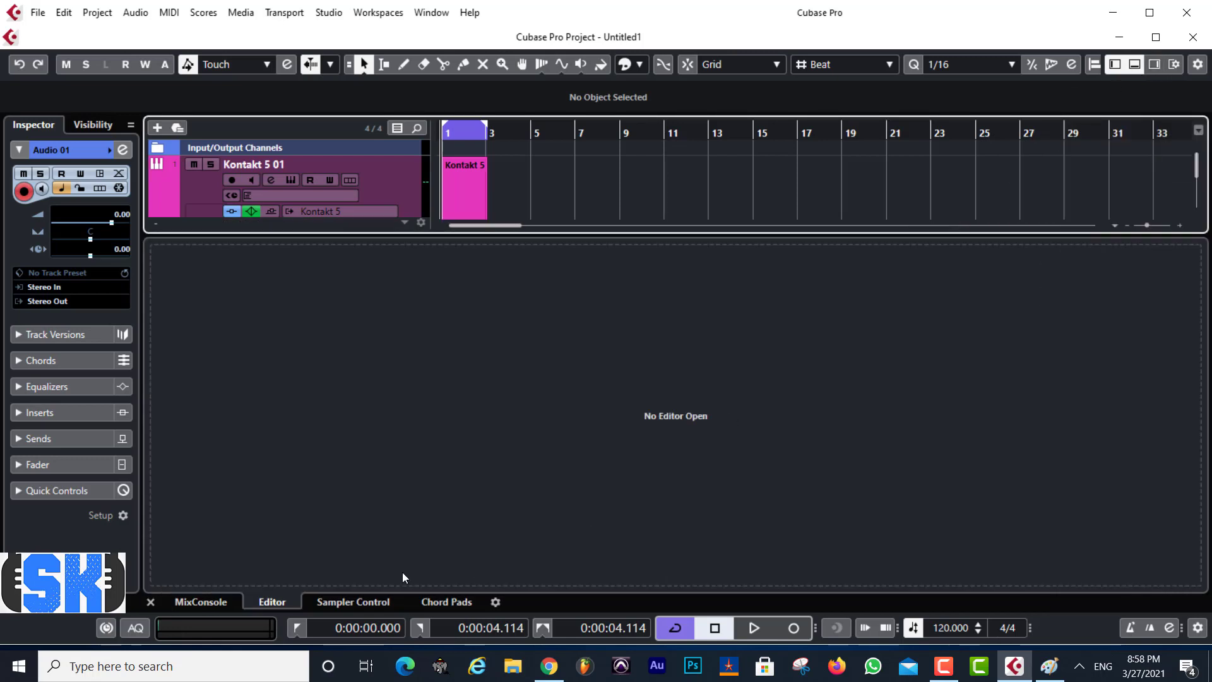
click(356, 605)
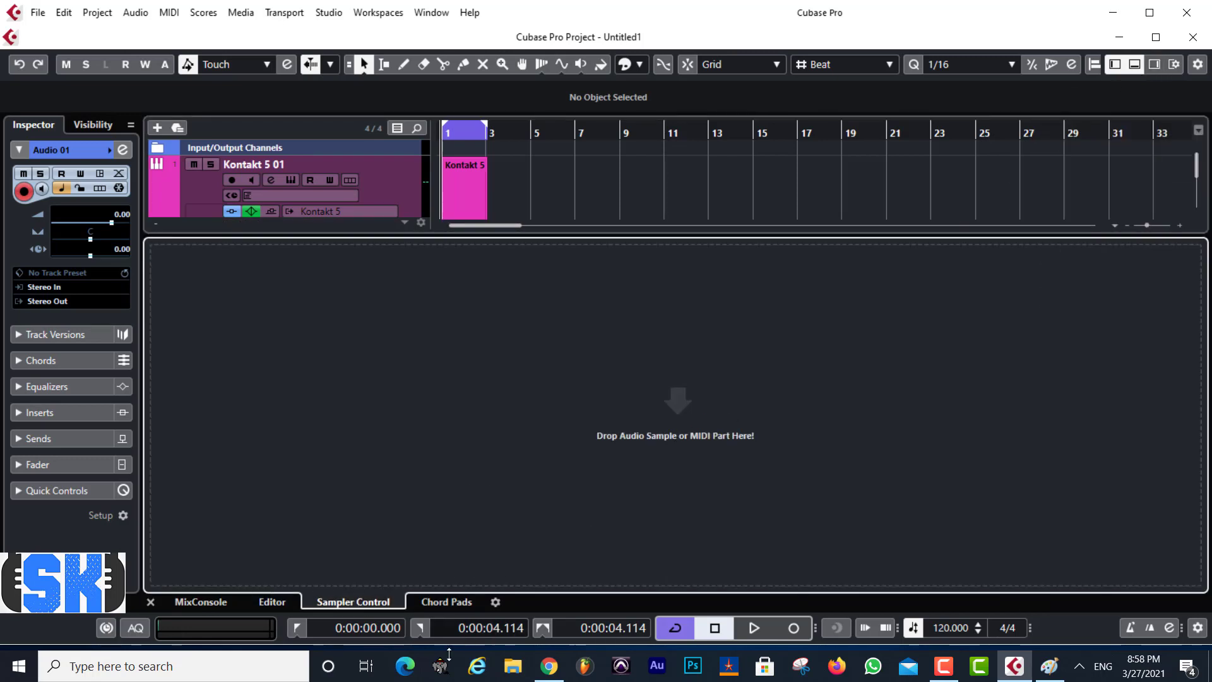
Try to load harmonium.mp3 from the Desktop folder in File Explorer into the Sampler Control
click(514, 671)
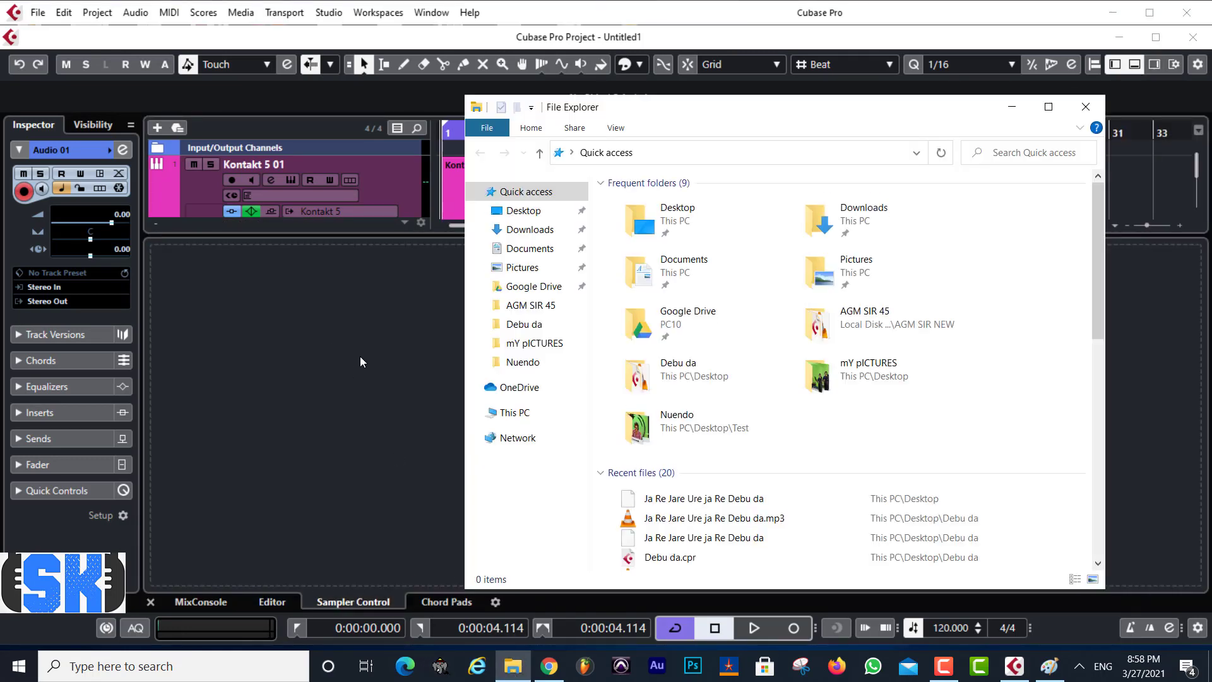
click(531, 211)
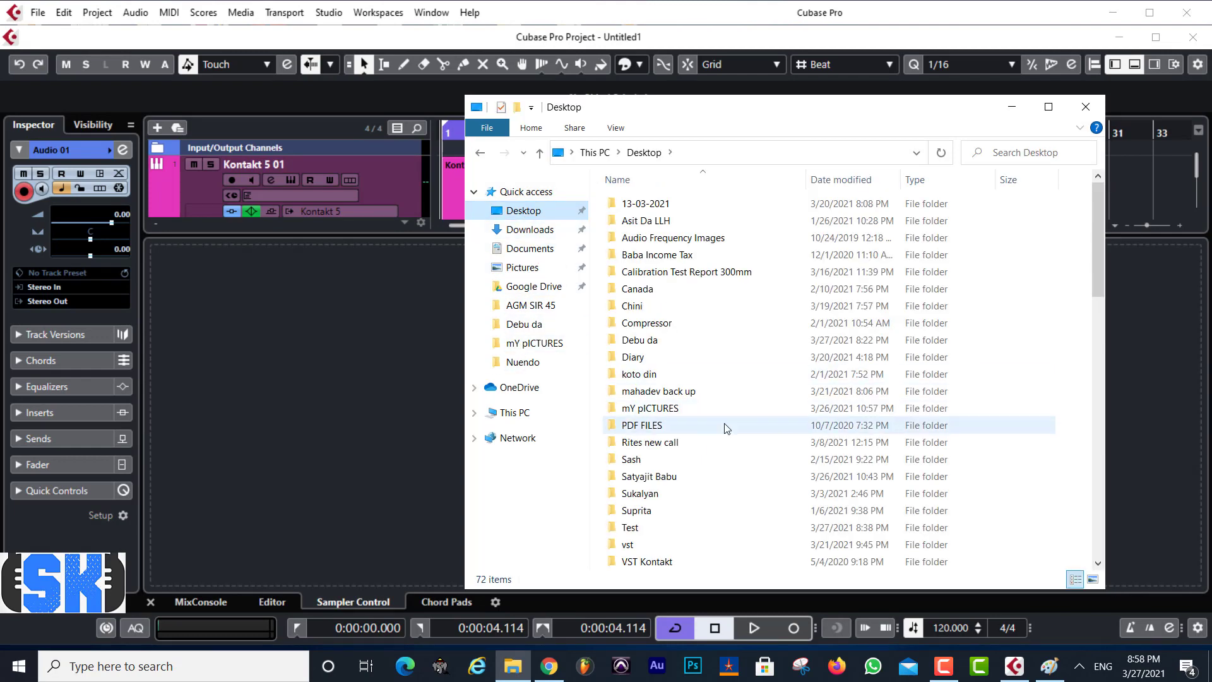
scroll(720, 430, down, 8)
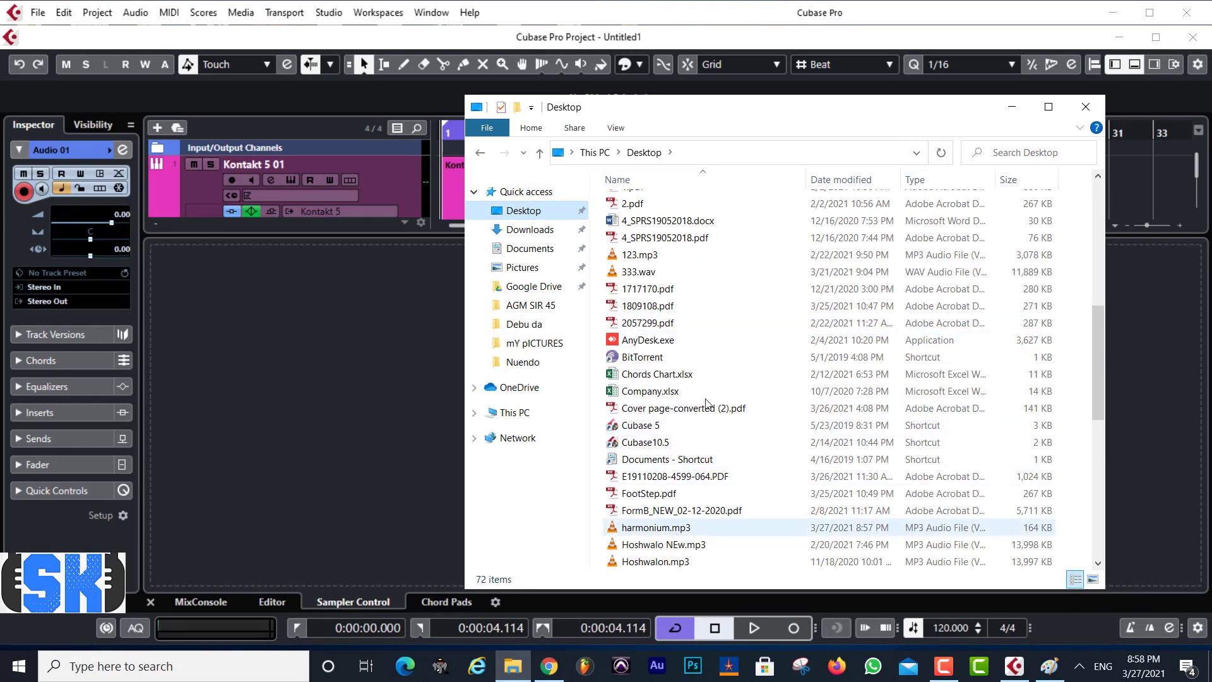
drag(752, 118, 1002, 135)
drag(907, 546, 579, 447)
click(680, 435)
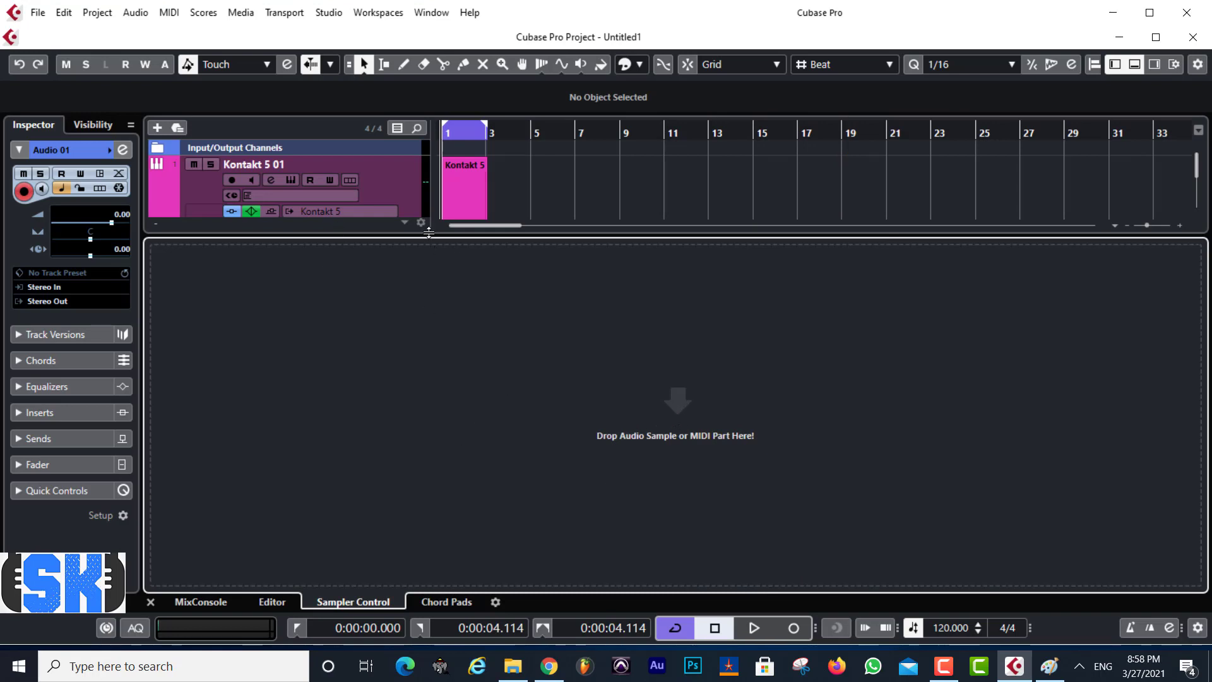
Enlarge the project area and import harmonium.mp3 from the Desktop onto the Audio 01 track, with Copy File to Project Folder enabled
drag(429, 233, 421, 385)
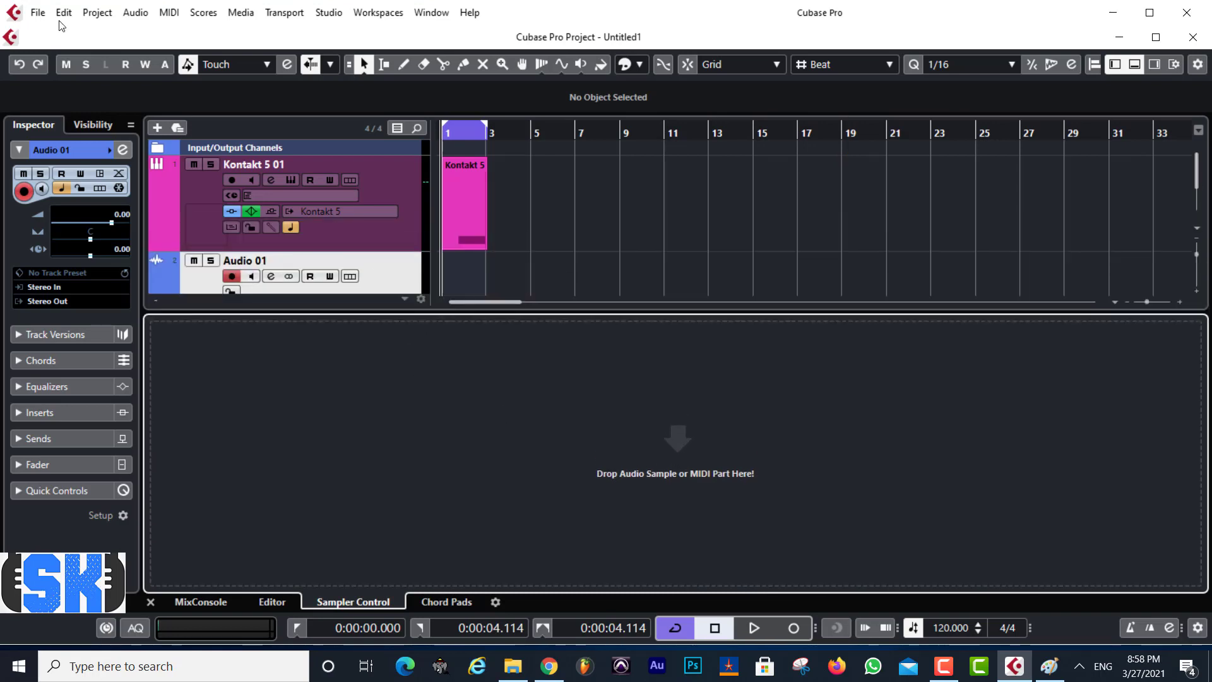
click(38, 13)
mouse_move(136, 243)
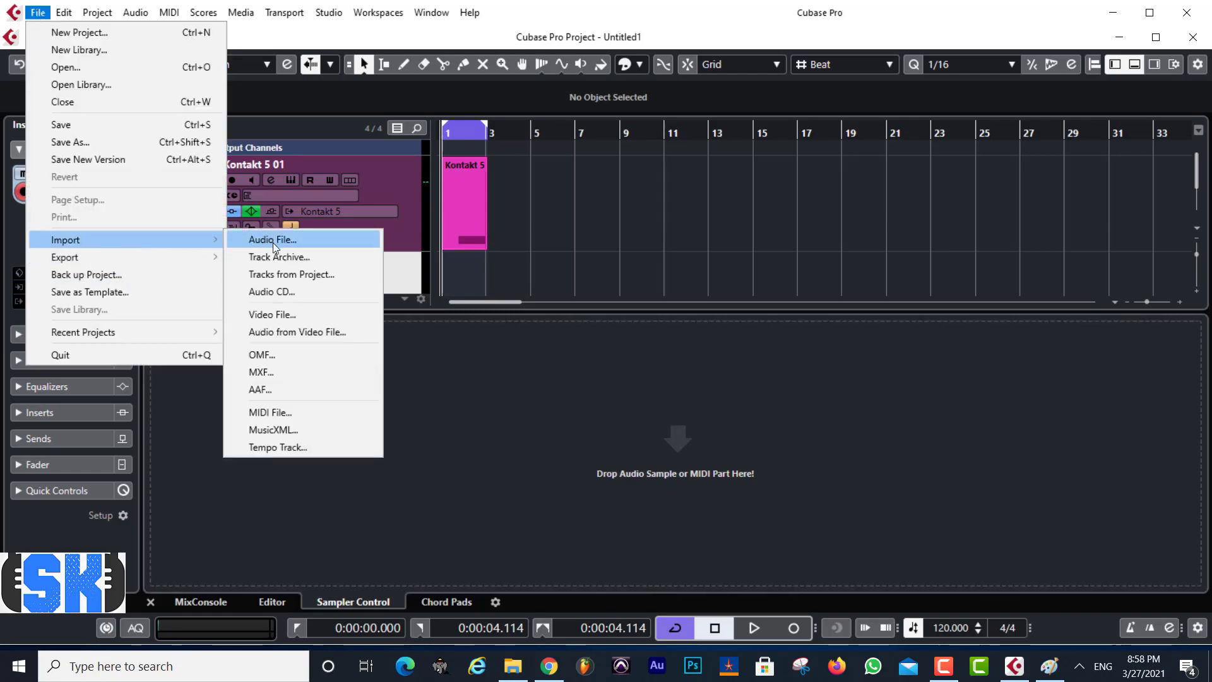
click(273, 240)
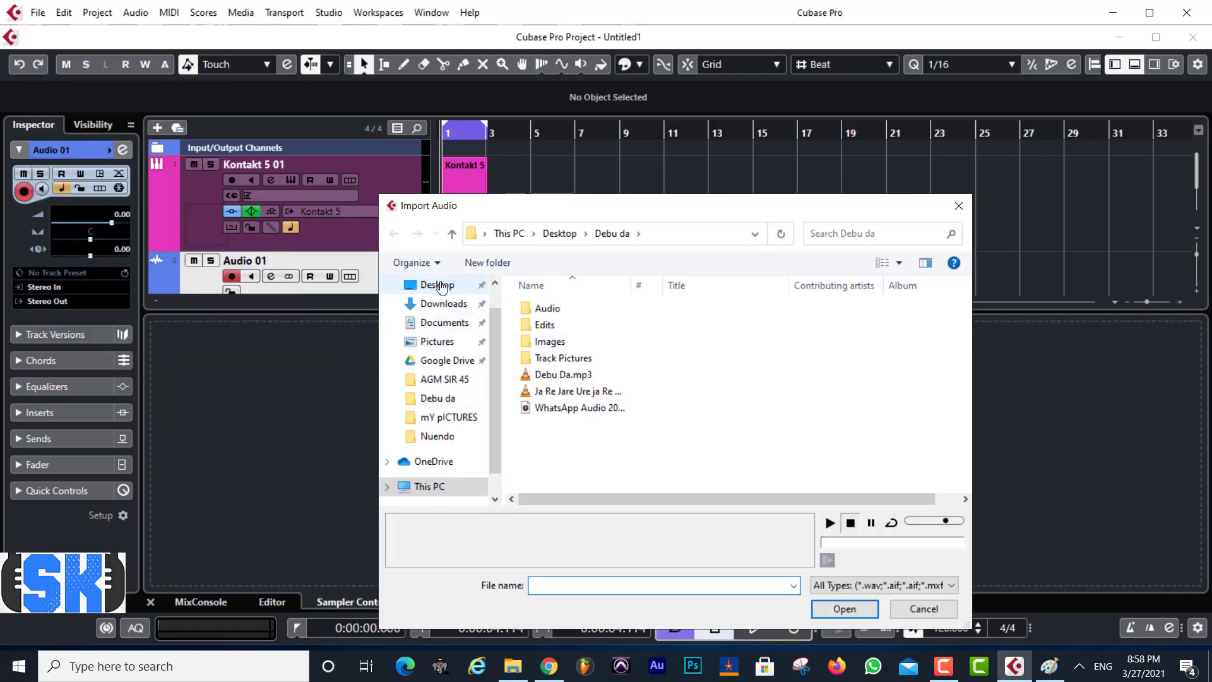
click(442, 286)
scroll(560, 400, down, 5)
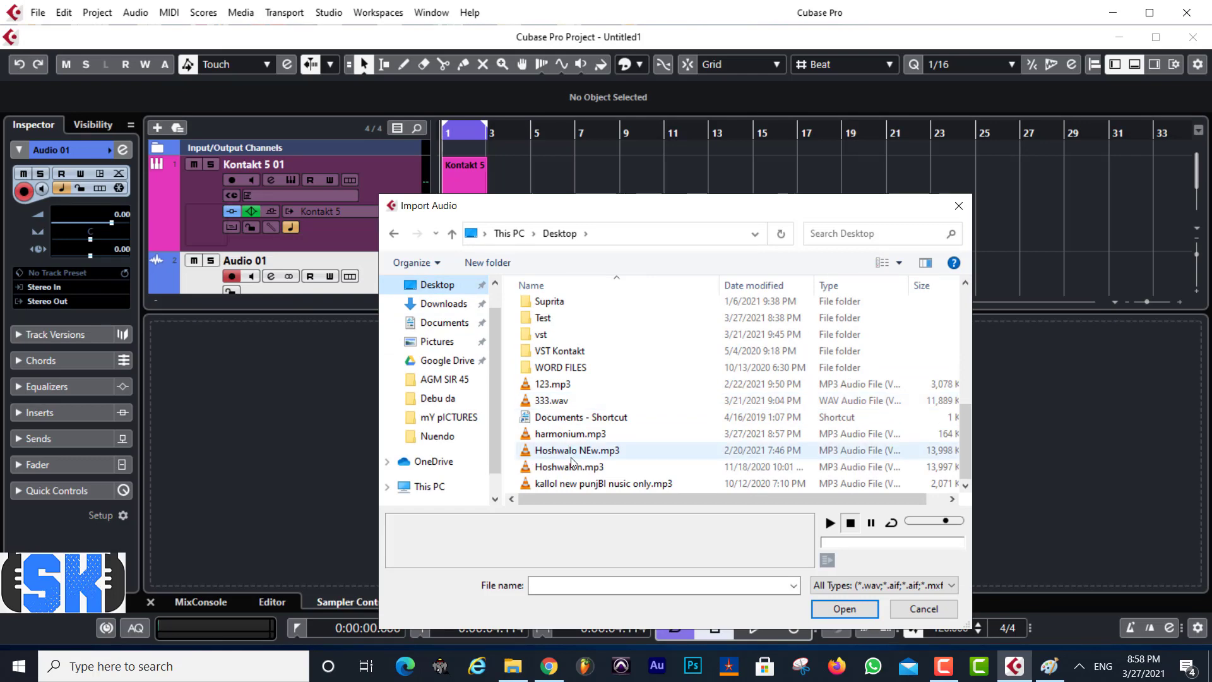
click(570, 433)
click(845, 609)
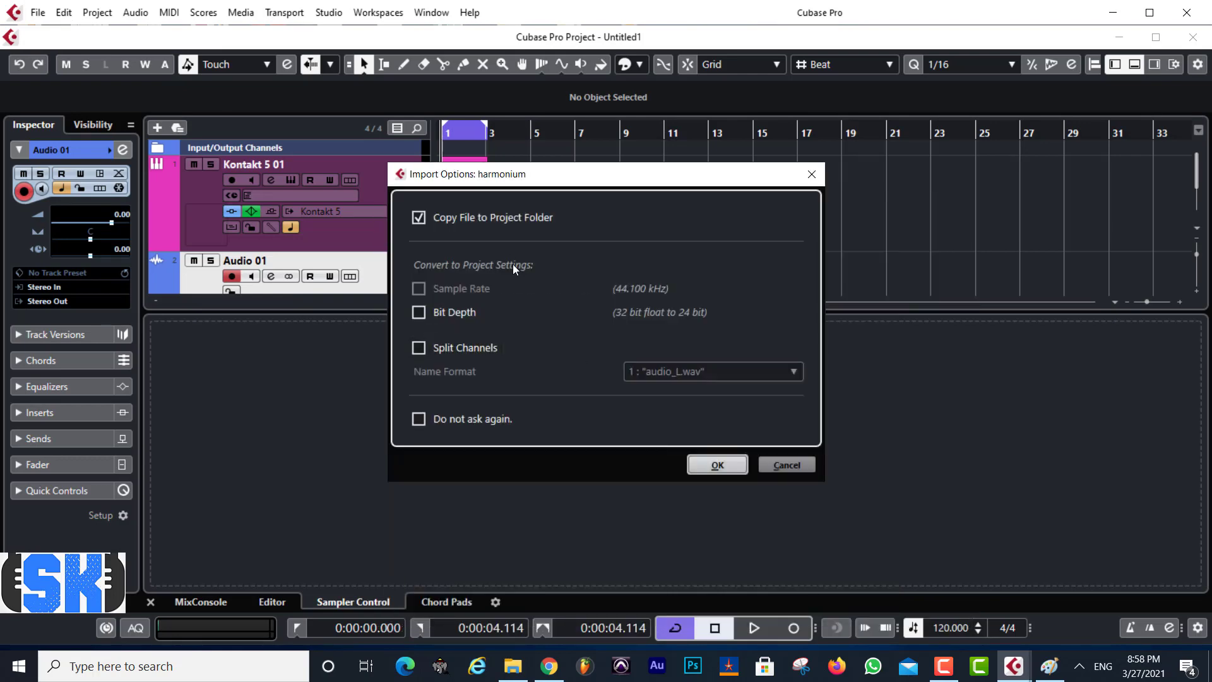
click(718, 465)
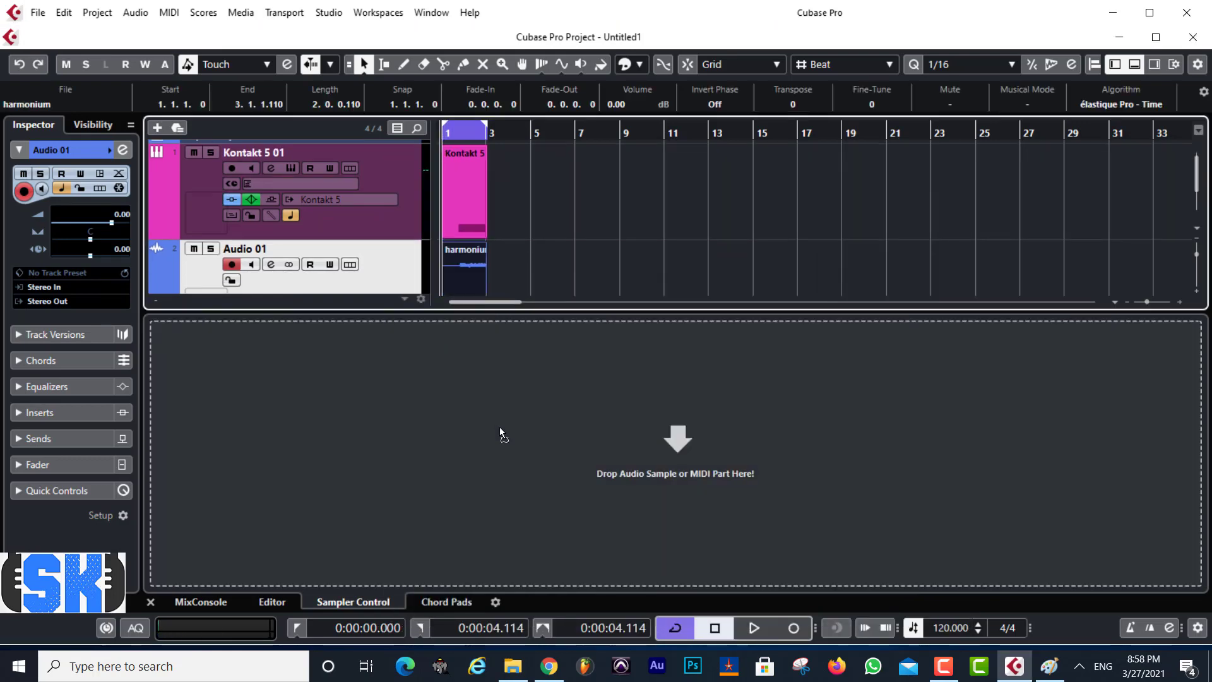
Load the harmonium event from the Audio 01 track into the Sampler Control and reselect the Audio 01 track
drag(499, 427, 496, 435)
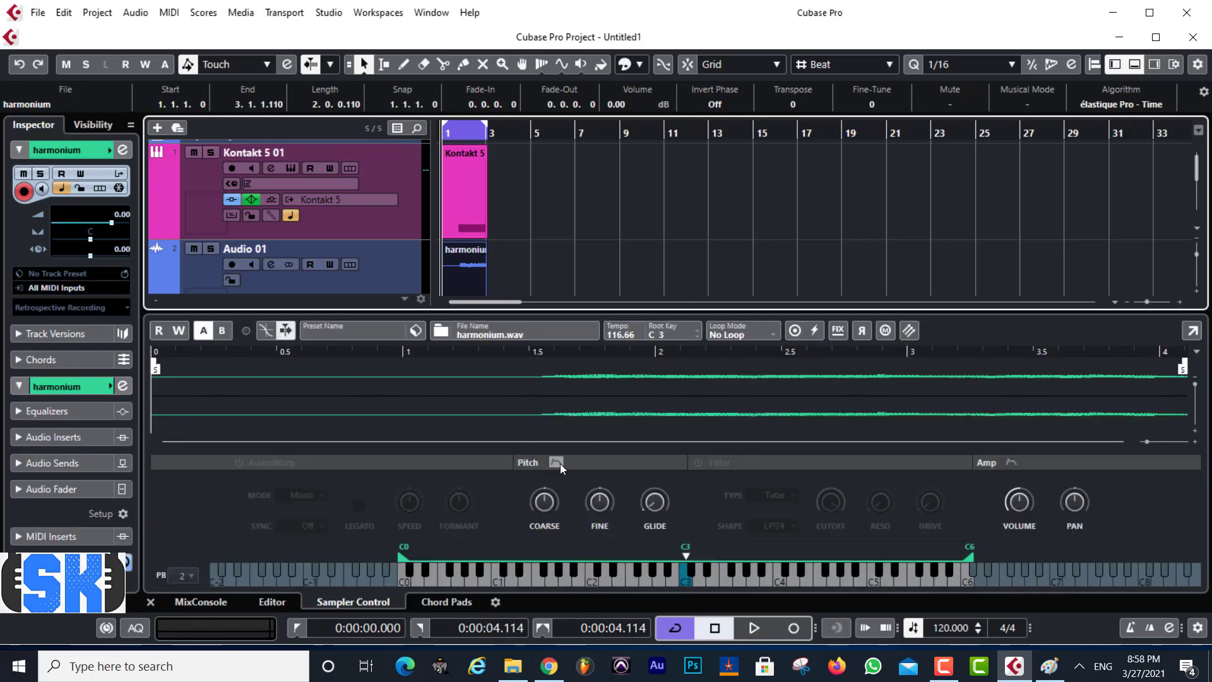
drag(536, 380, 909, 405)
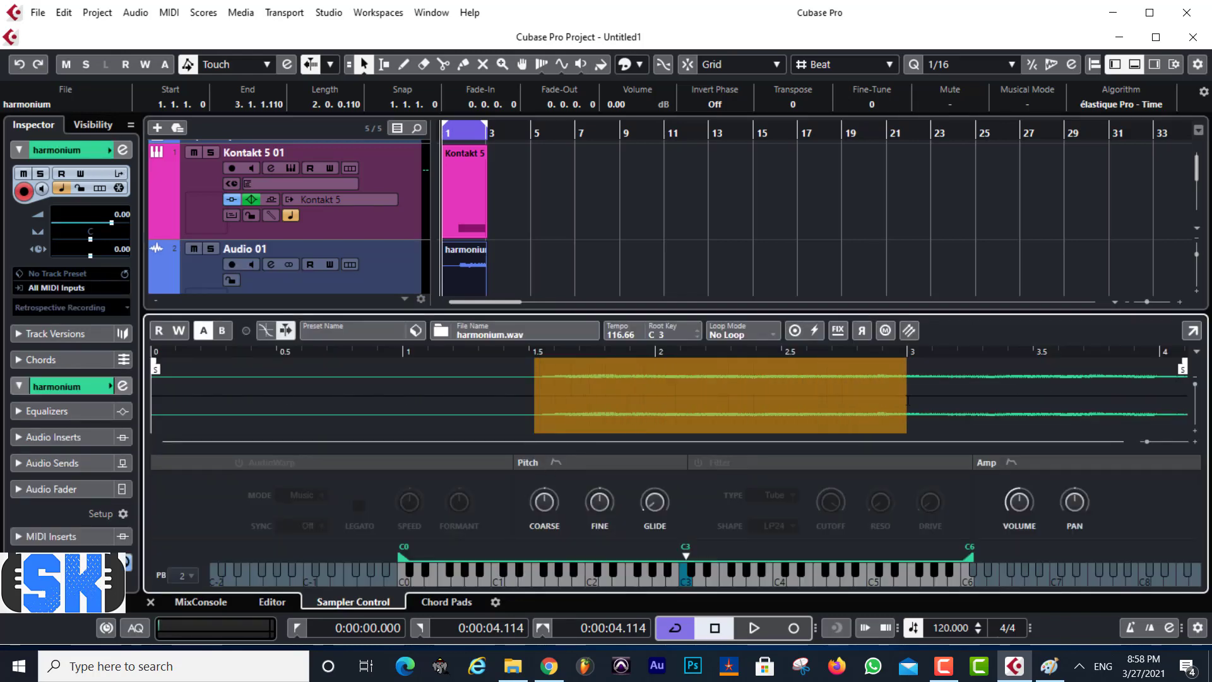
click(696, 425)
click(381, 277)
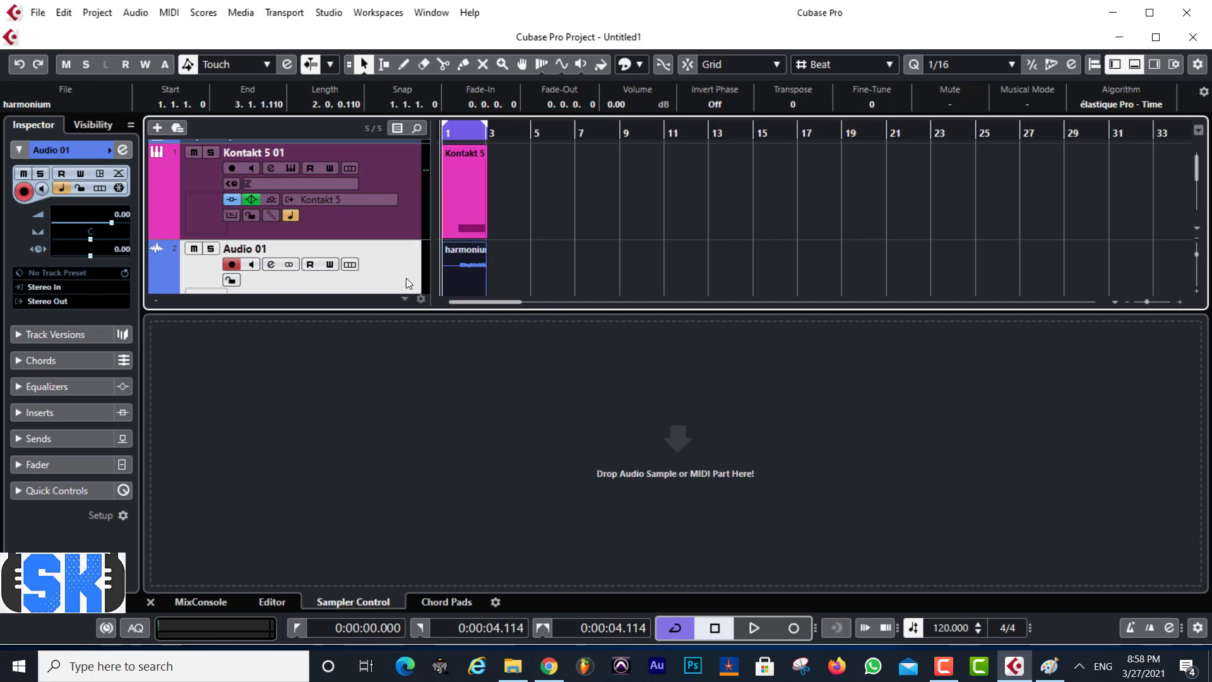
Load the harmonium event into the Sampler Control again and trim the sample to run from about 1.55 s to 2.95 s
drag(452, 270, 513, 477)
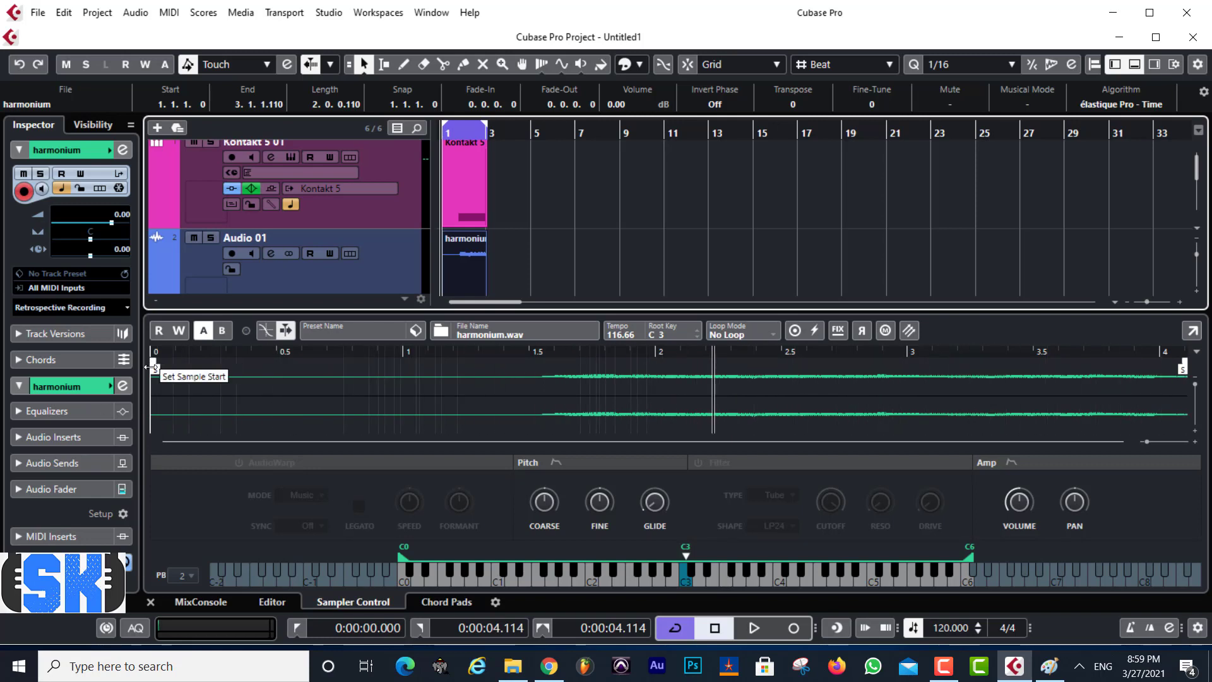
mouse_move(155, 368)
mouse_down()
mouse_move(553, 377)
mouse_move(542, 376)
mouse_up()
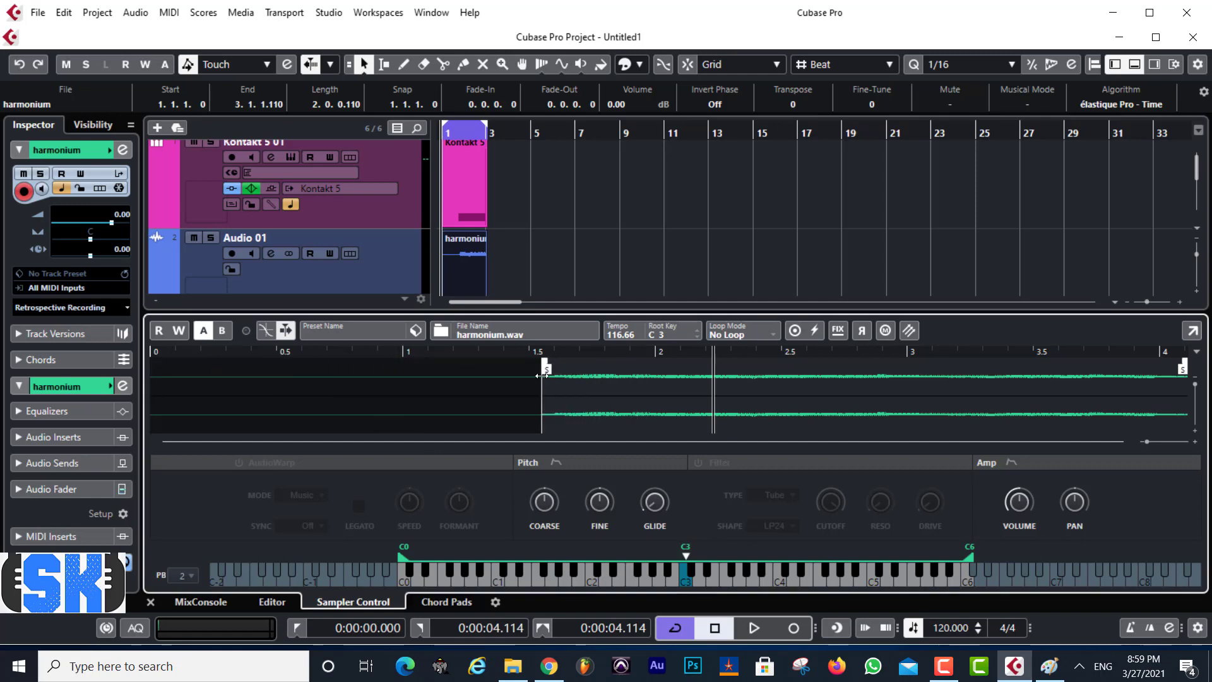
drag(1184, 371, 895, 381)
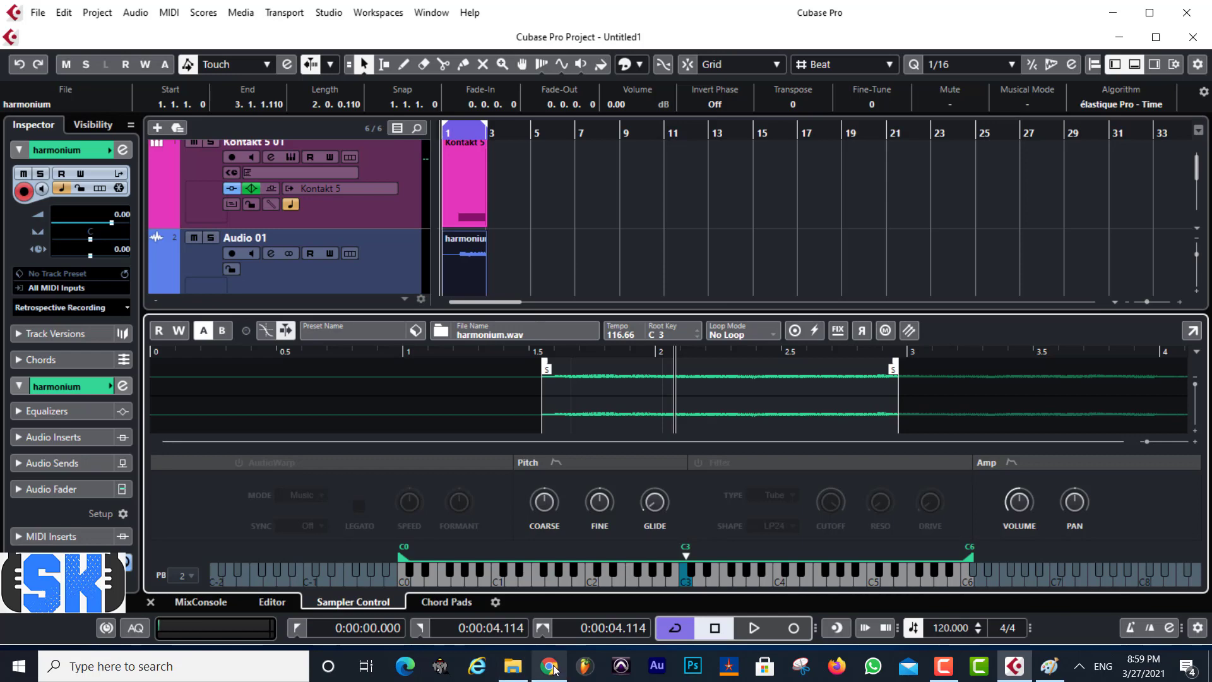
Switch to Chrome and open YouTube in the tab holding the asio4all image search
mouse_move(554, 671)
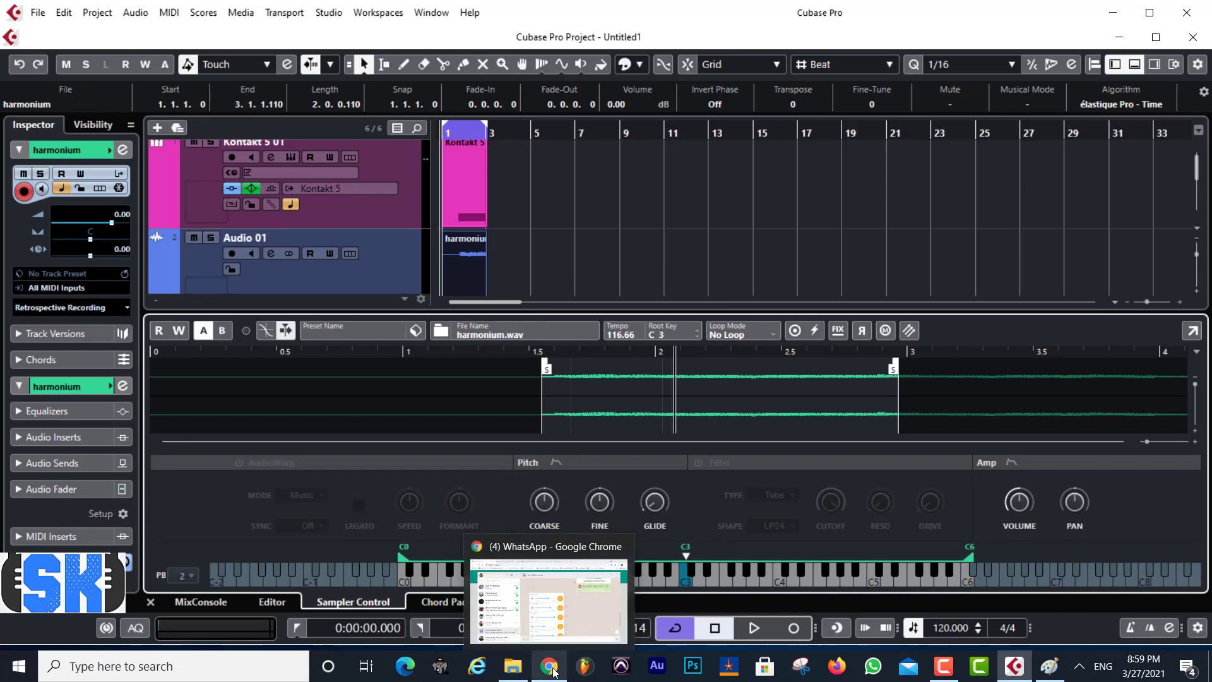
click(554, 671)
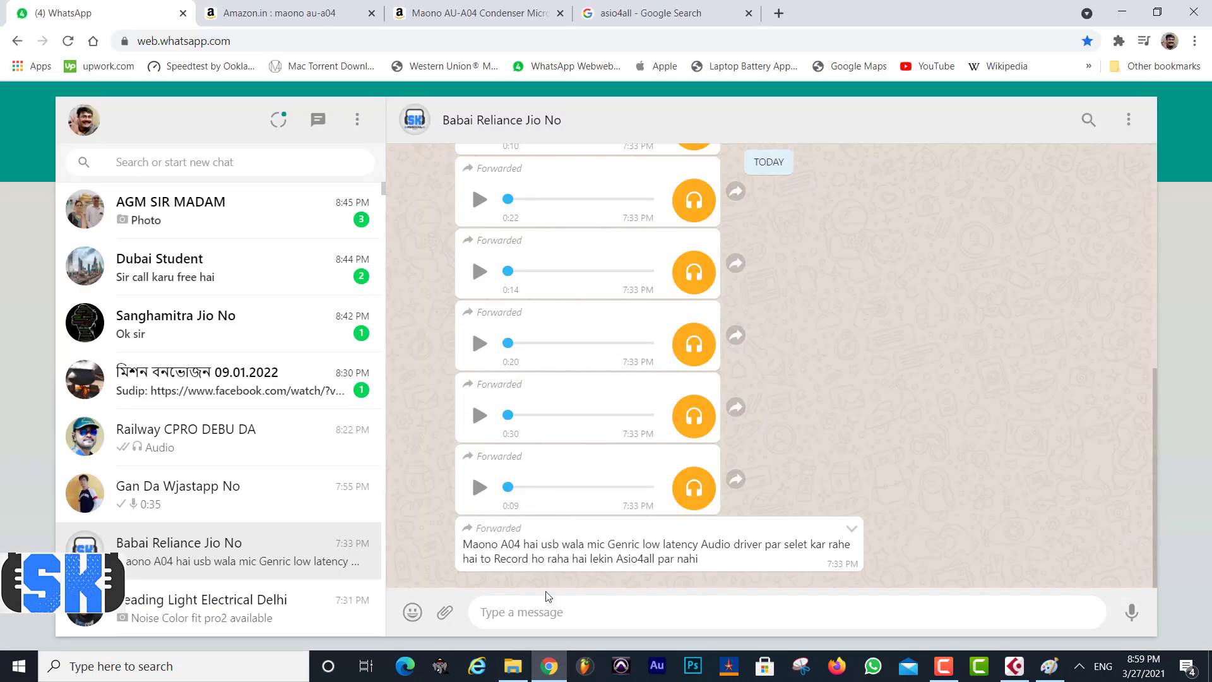
click(549, 668)
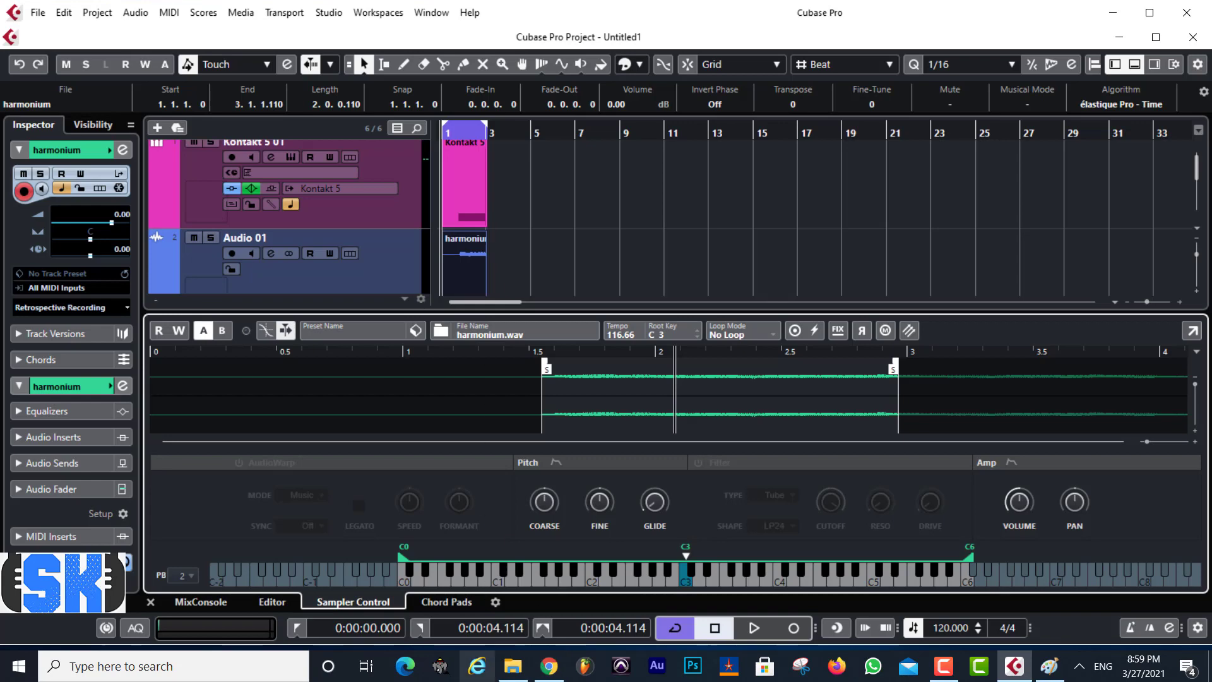
click(548, 673)
click(695, 18)
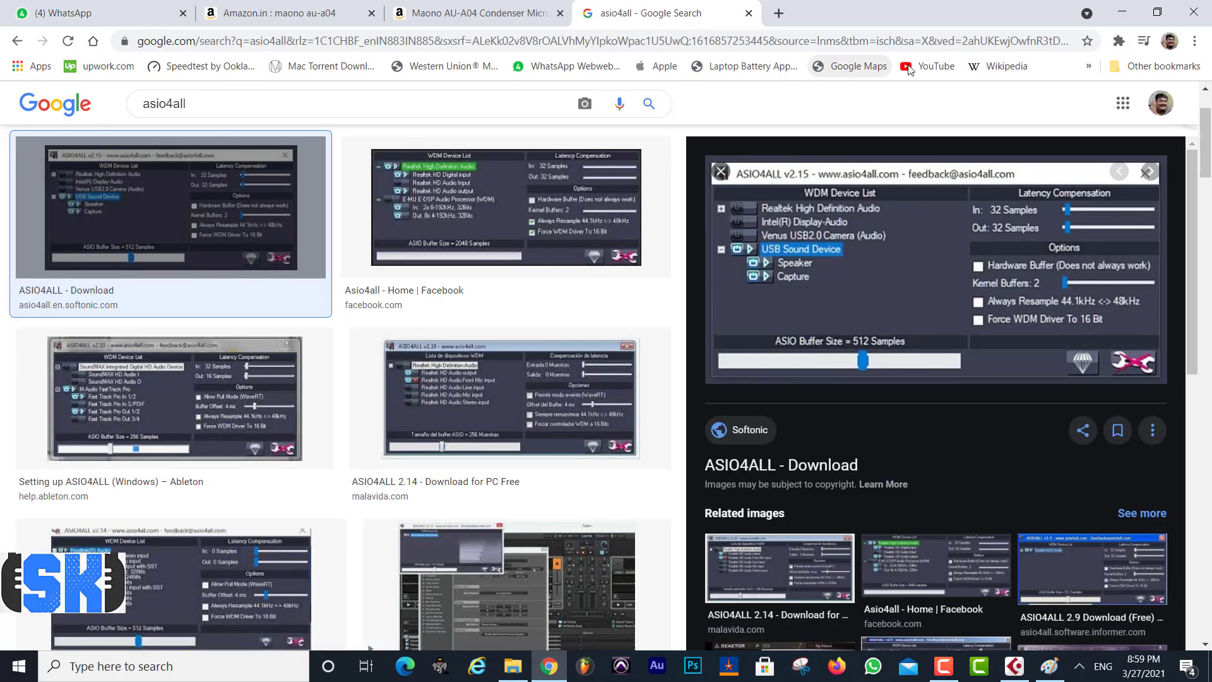
click(909, 67)
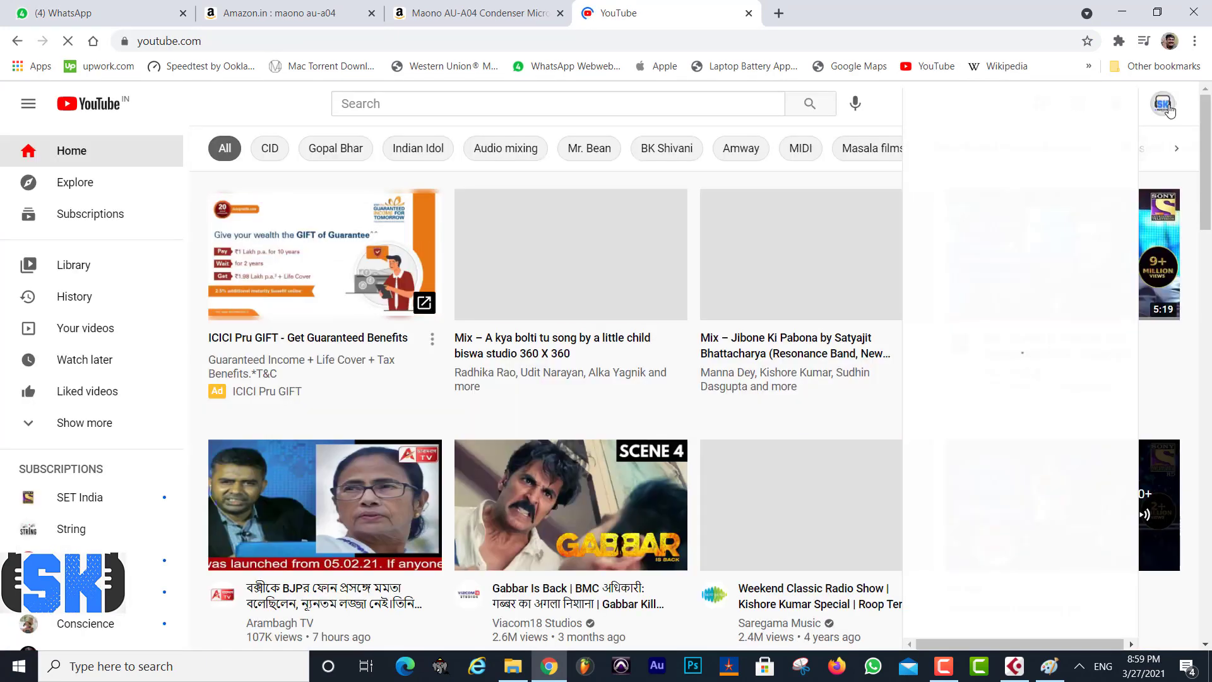
Go to YouTube Studio for the signed-in channel and open its Comments page
click(1164, 104)
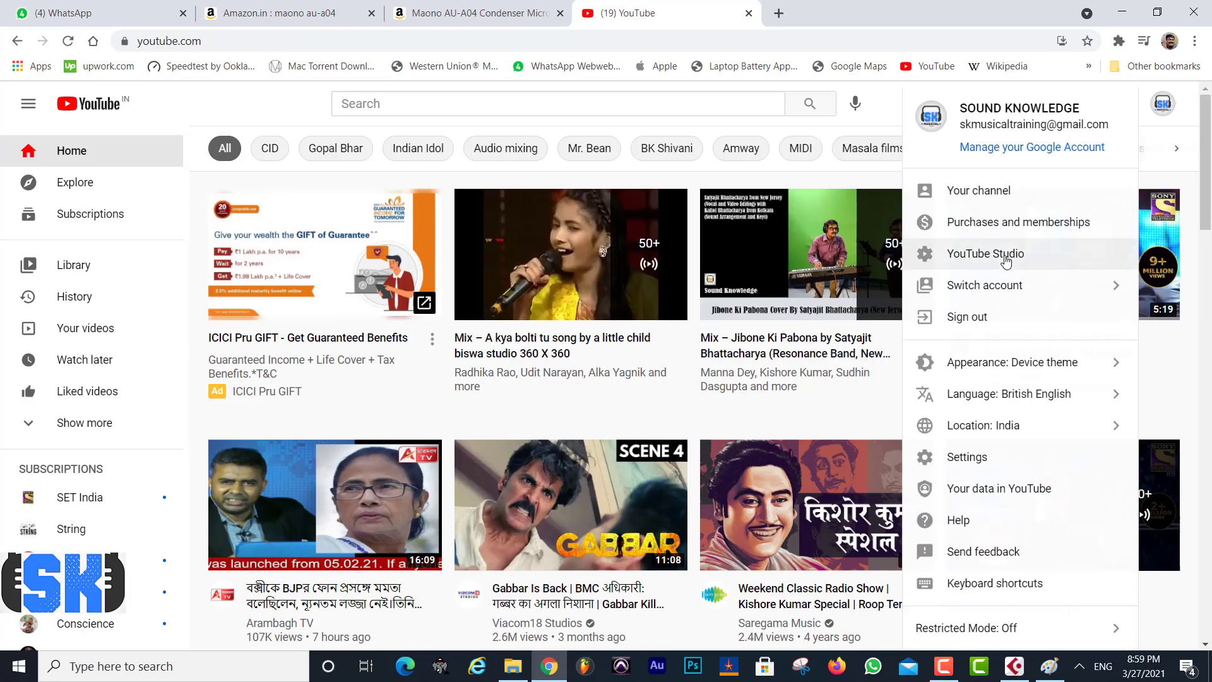
click(1006, 259)
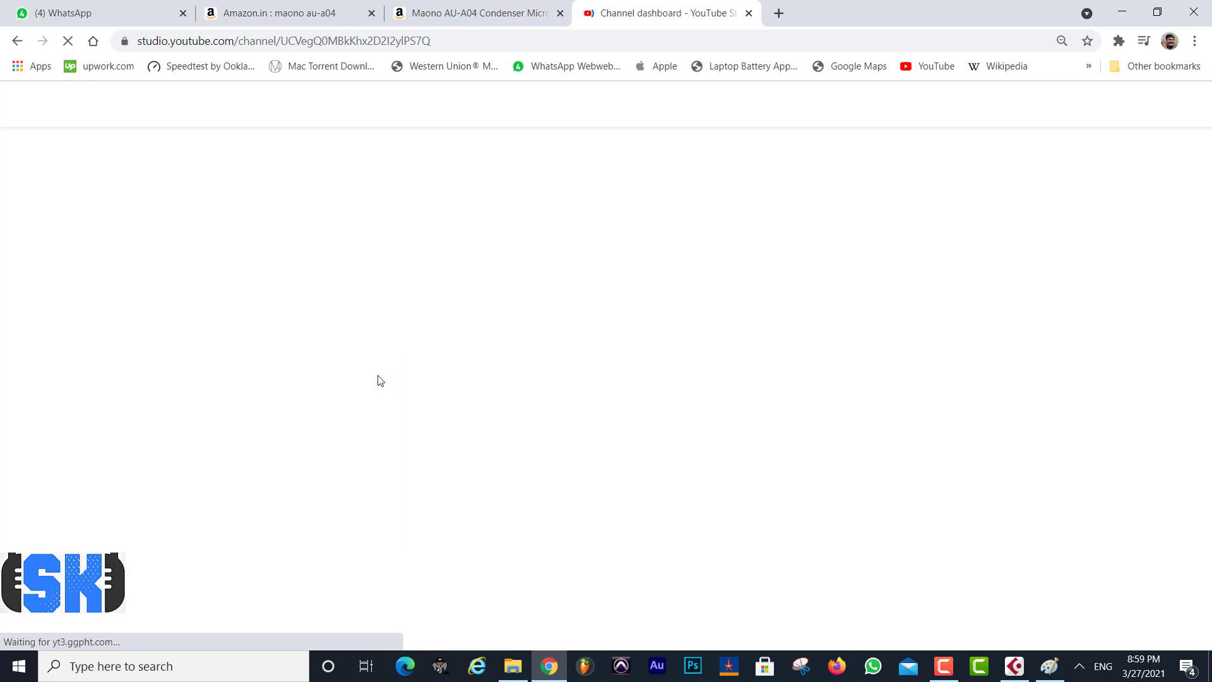
scroll(305, 406, down, 5)
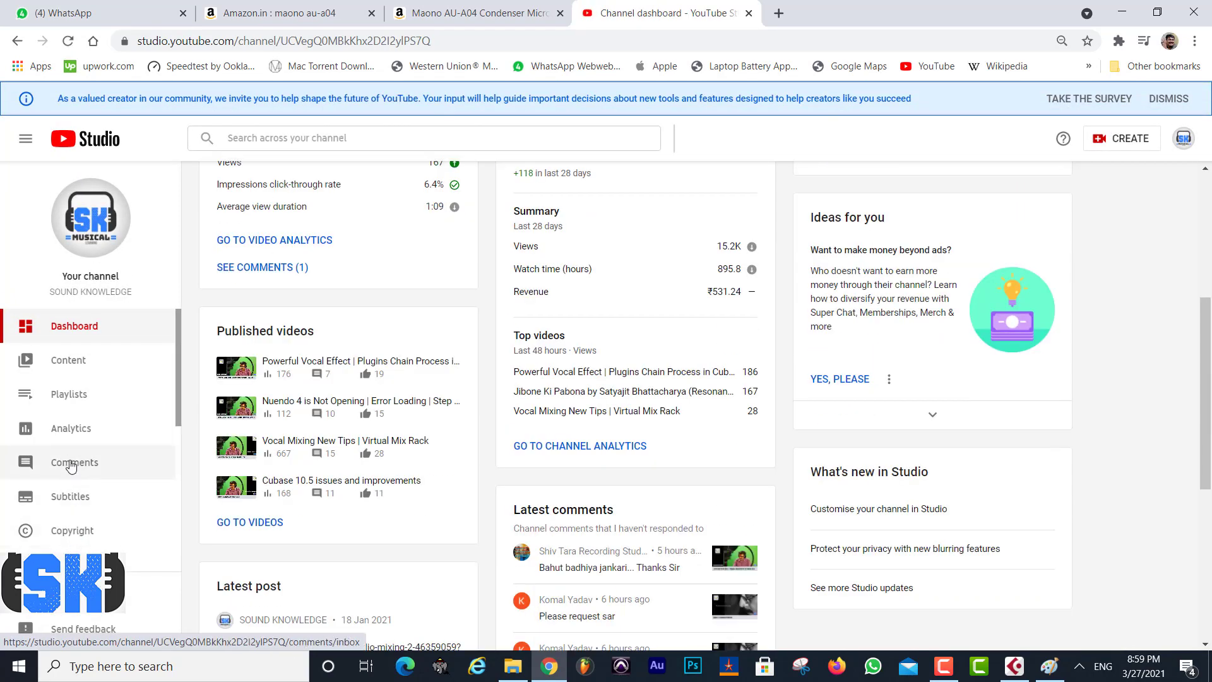
click(71, 464)
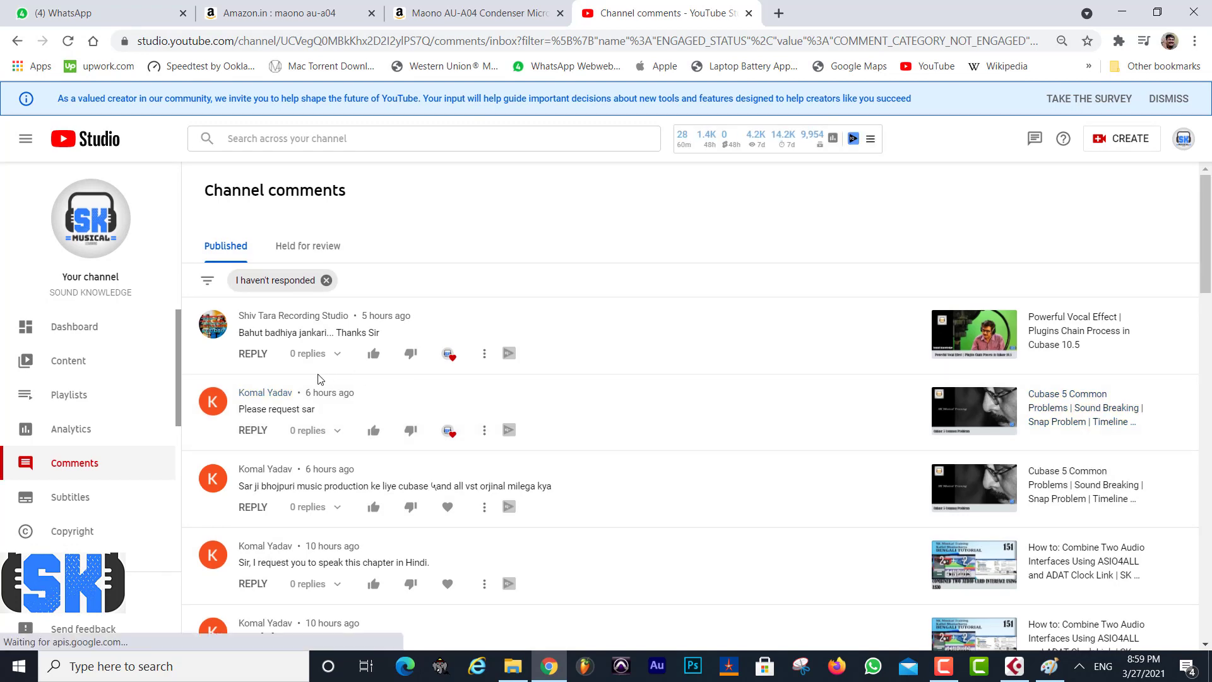
Heart the comment about bhojpuri music production and the two comments requesting a Hindi version of the ASIO4ALL video
scroll(347, 391, down, 1)
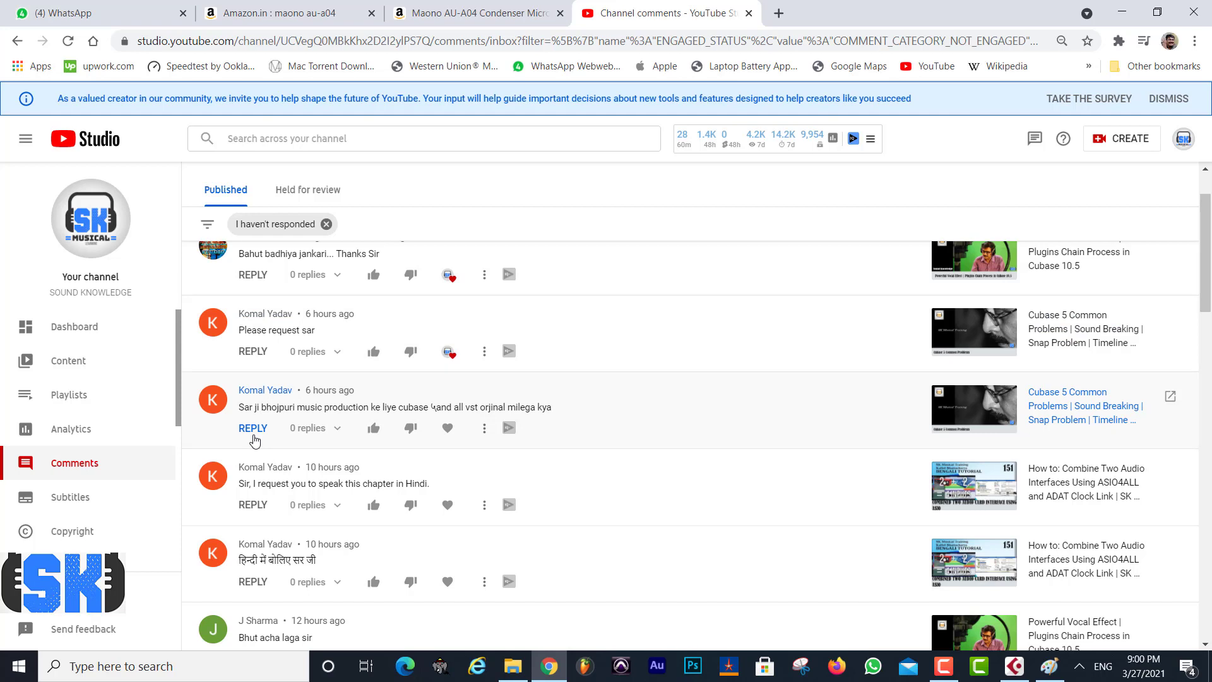
click(449, 430)
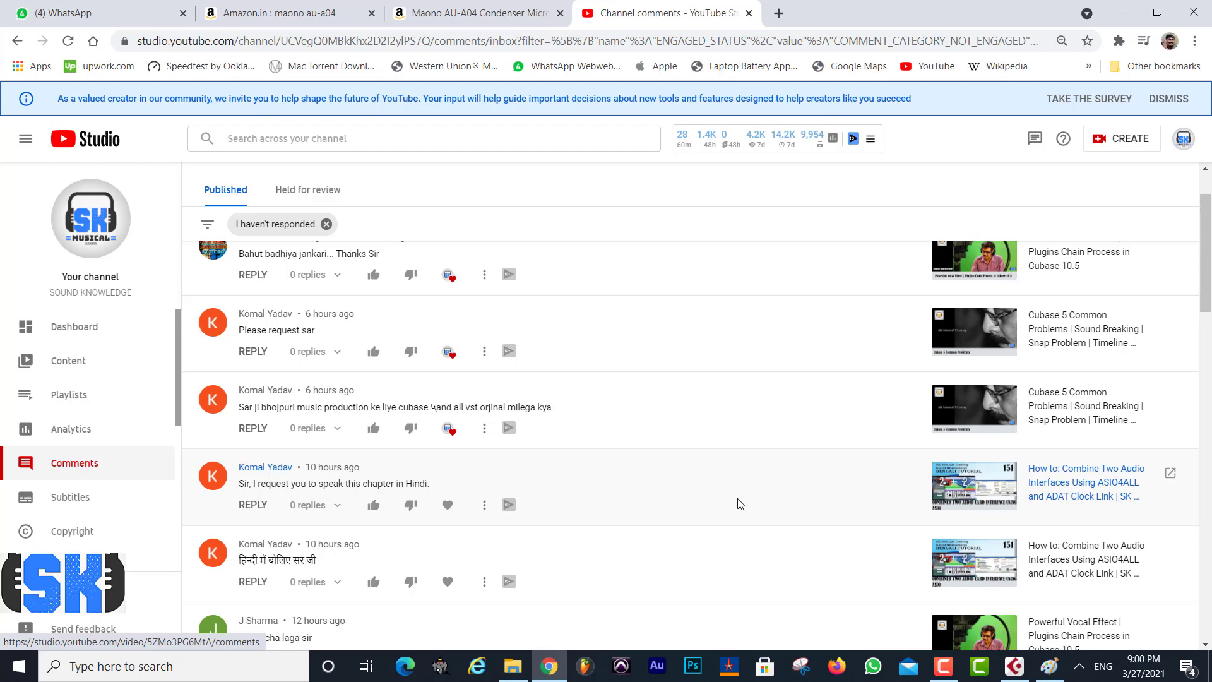
scroll(587, 491, down, 1)
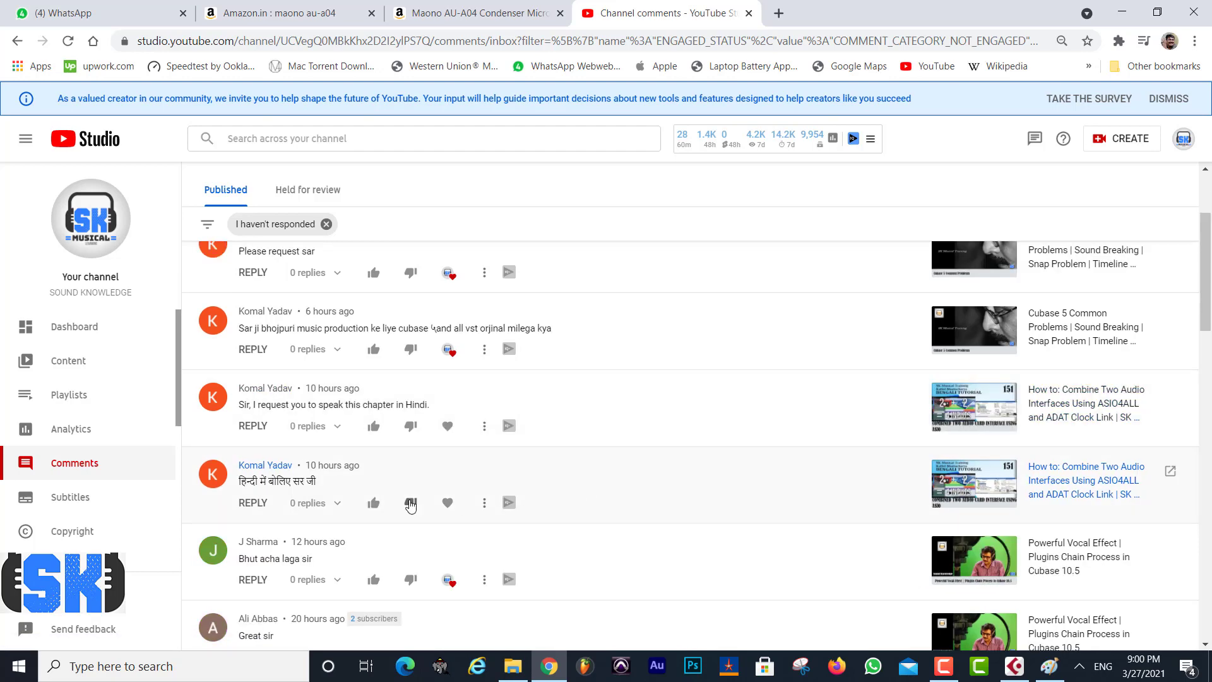
click(447, 503)
click(447, 426)
Look through the older channel comments that have not been responded to
scroll(459, 548, down, 1)
scroll(482, 545, down, 1)
scroll(481, 543, down, 1)
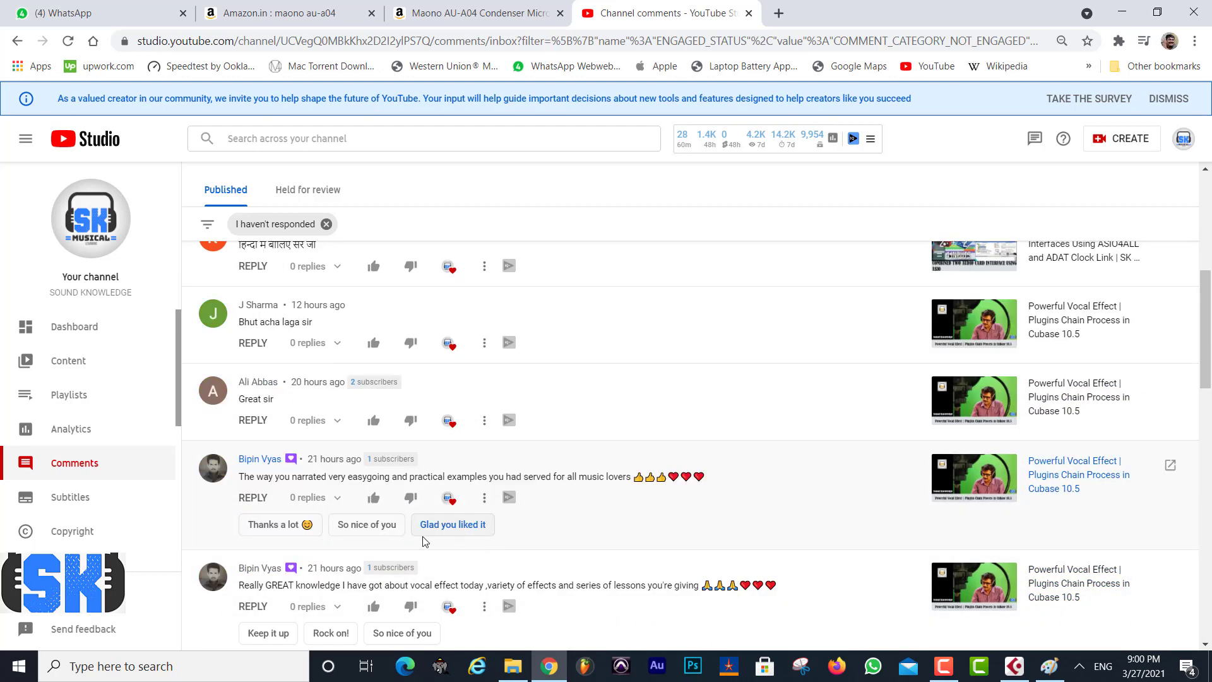
scroll(416, 525, down, 1)
scroll(417, 525, down, 3)
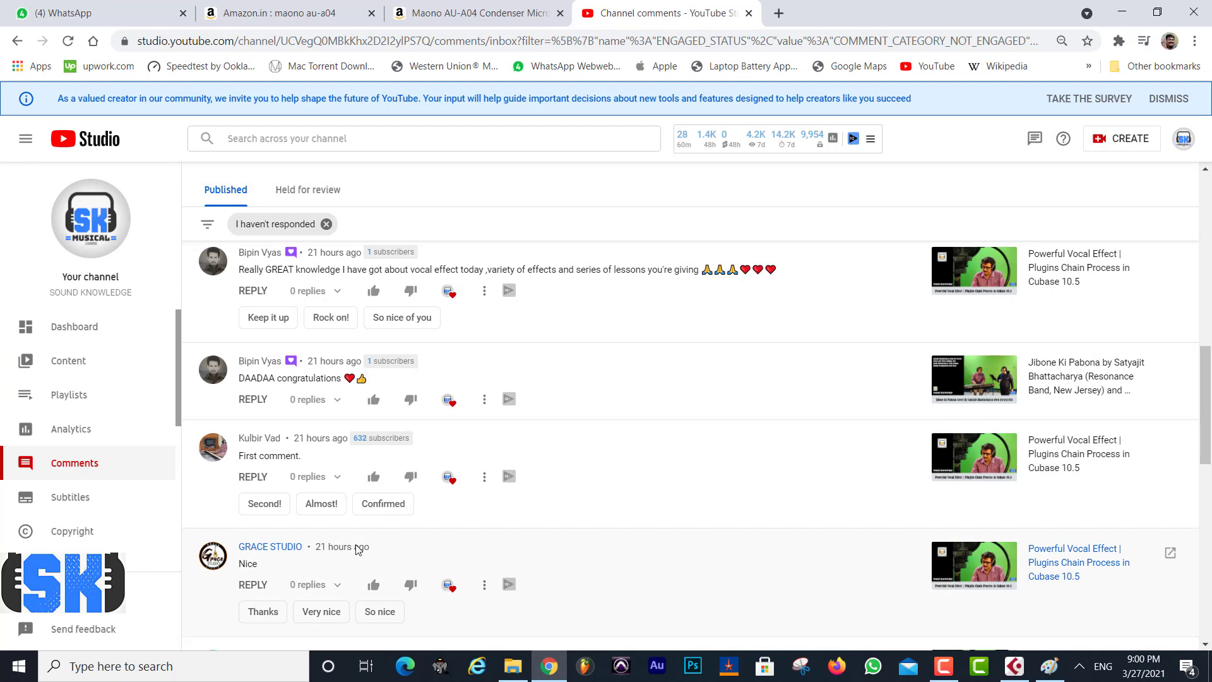
scroll(366, 543, down, 3)
scroll(384, 542, down, 1)
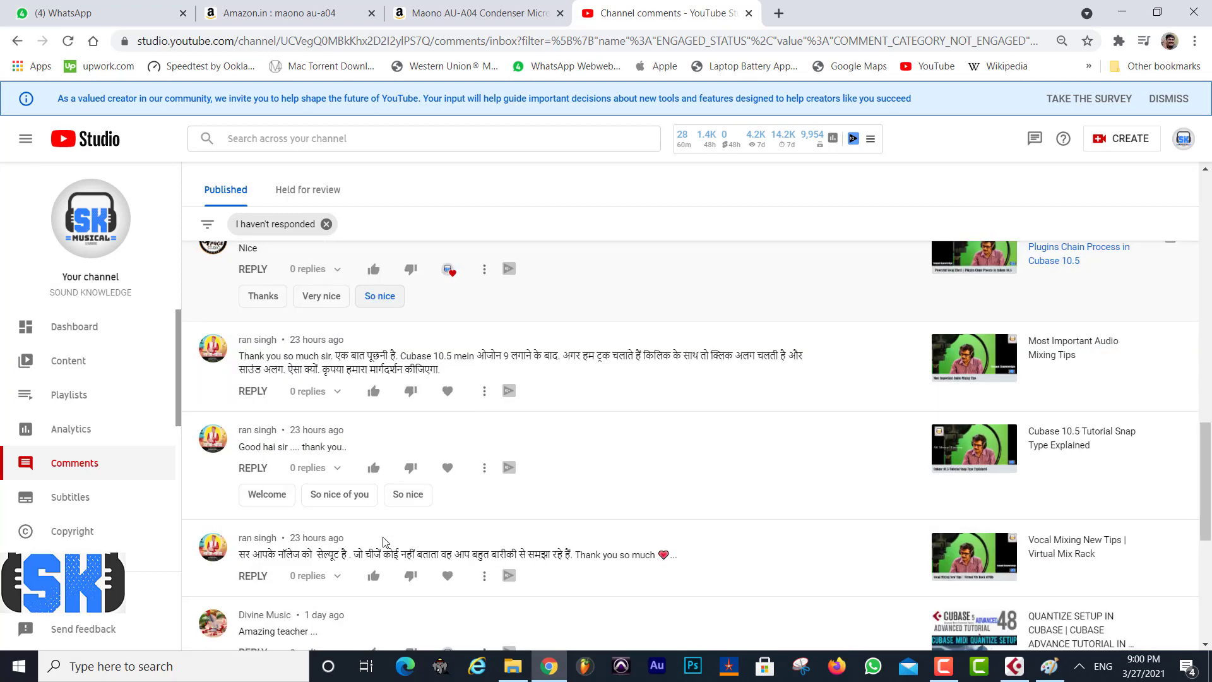
Return to Cubase, hide the Sampler Control and select the Kontakt 5 01 MIDI part in an enlarged view of the first bars
click(1122, 9)
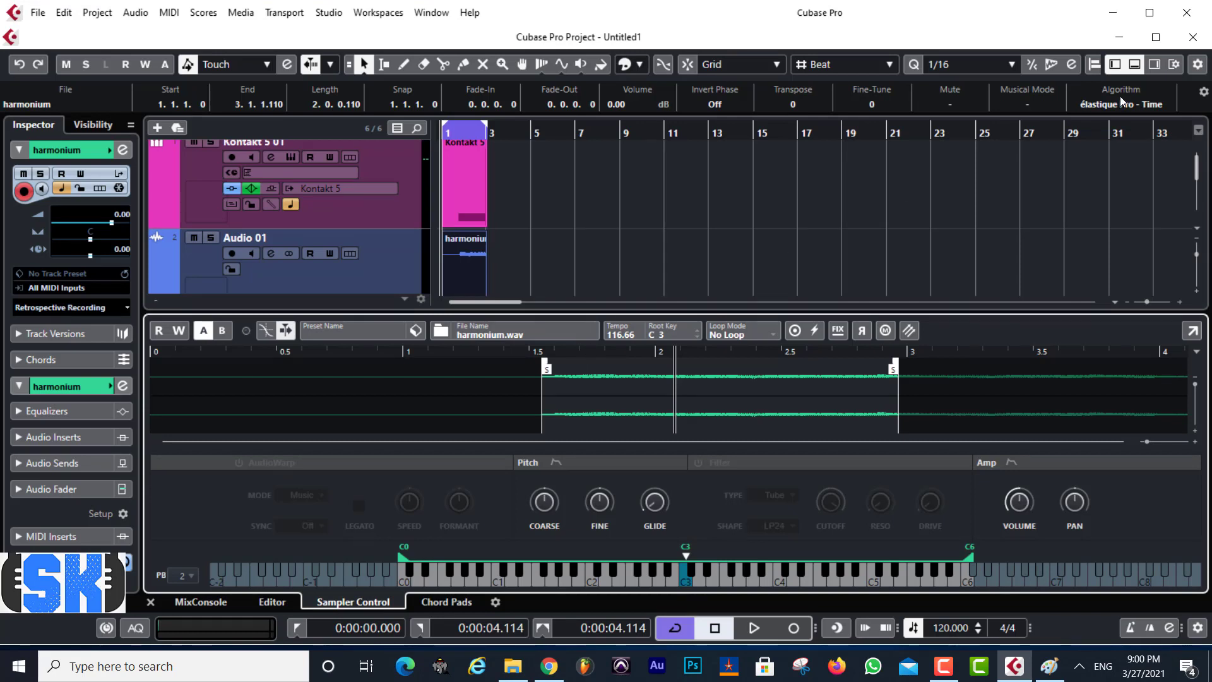
click(1135, 64)
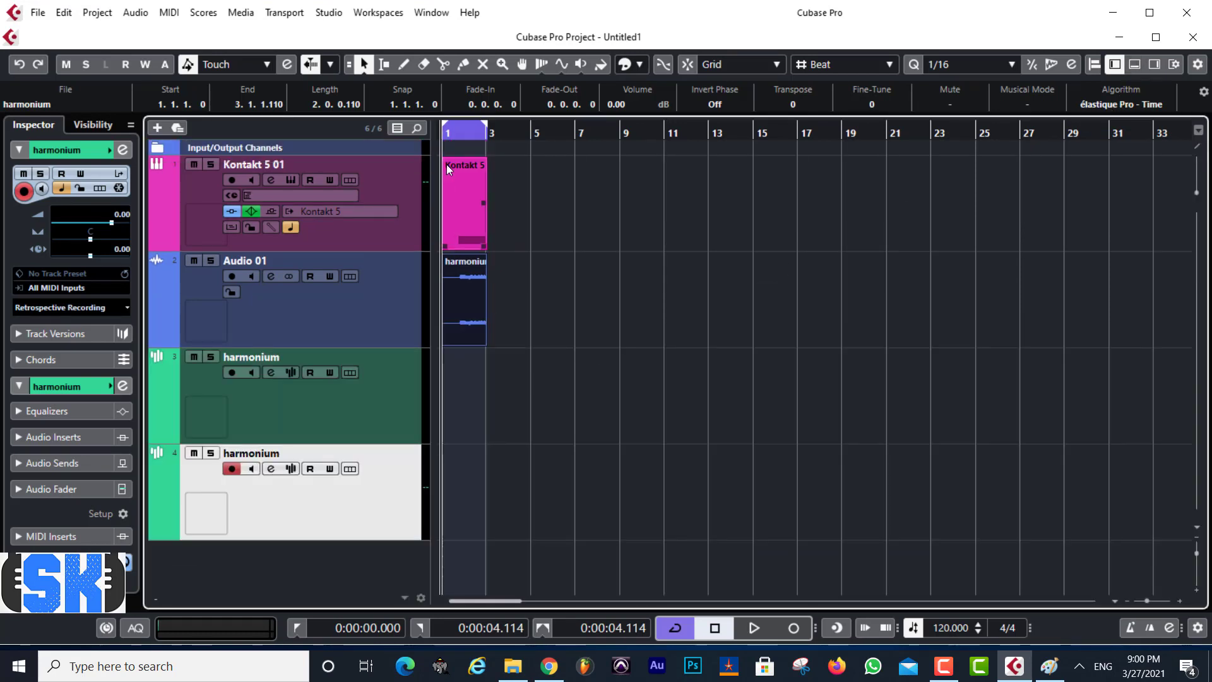
drag(461, 131, 375, 165)
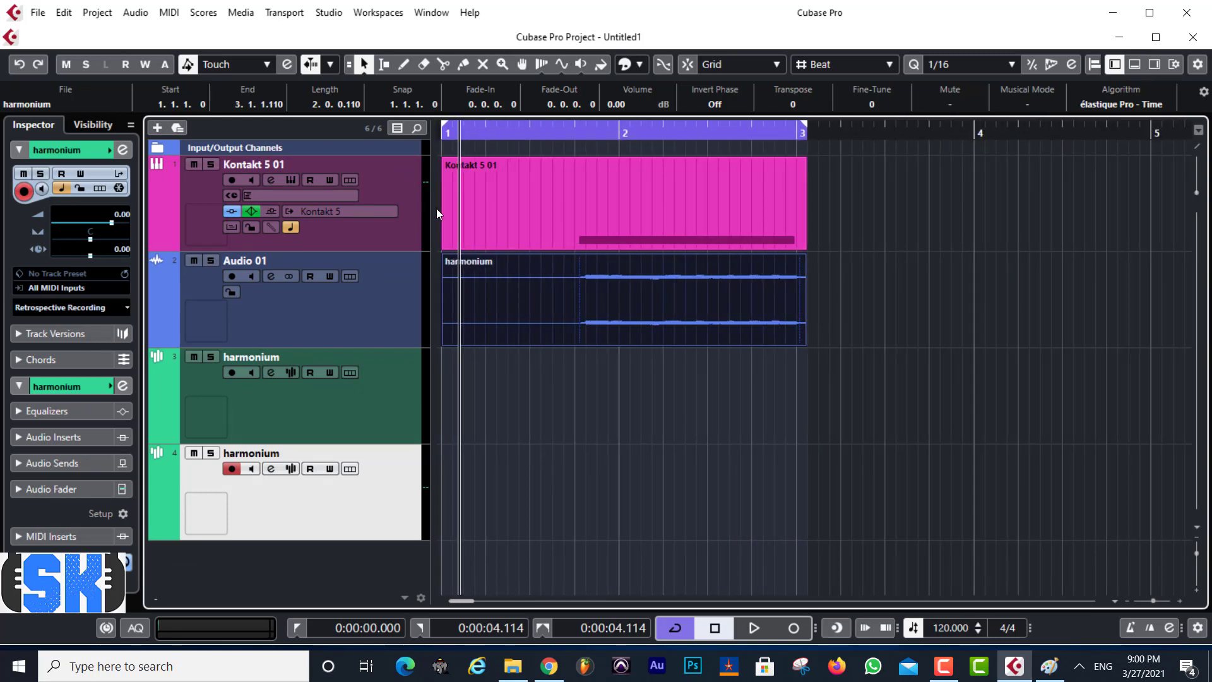
click(488, 203)
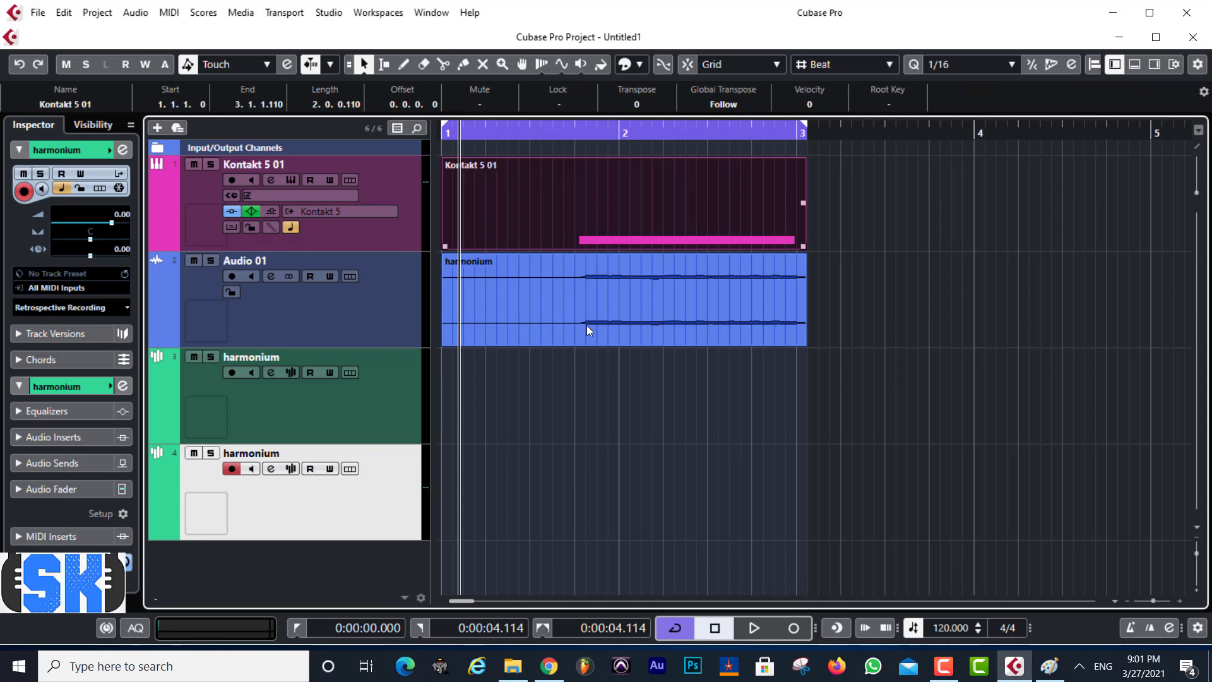
Switch to Paint and brush nine stacked slanted lines enclosed by a page-shaped outline with a folded upper corner
click(1050, 667)
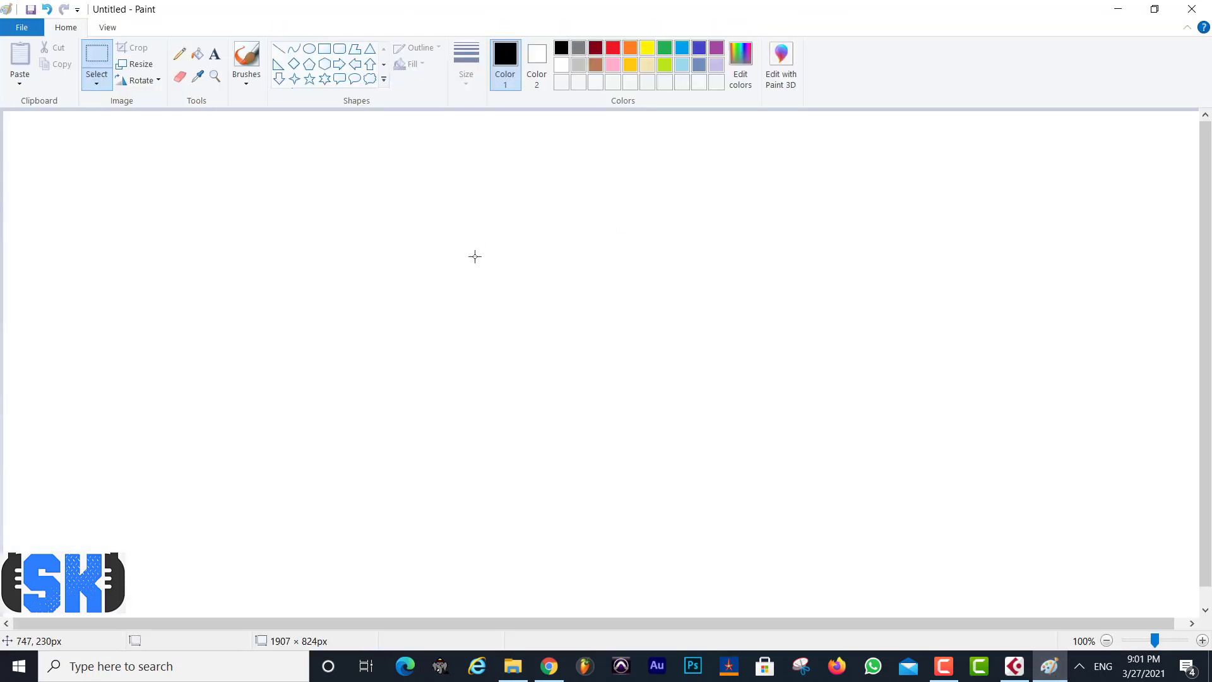
click(257, 57)
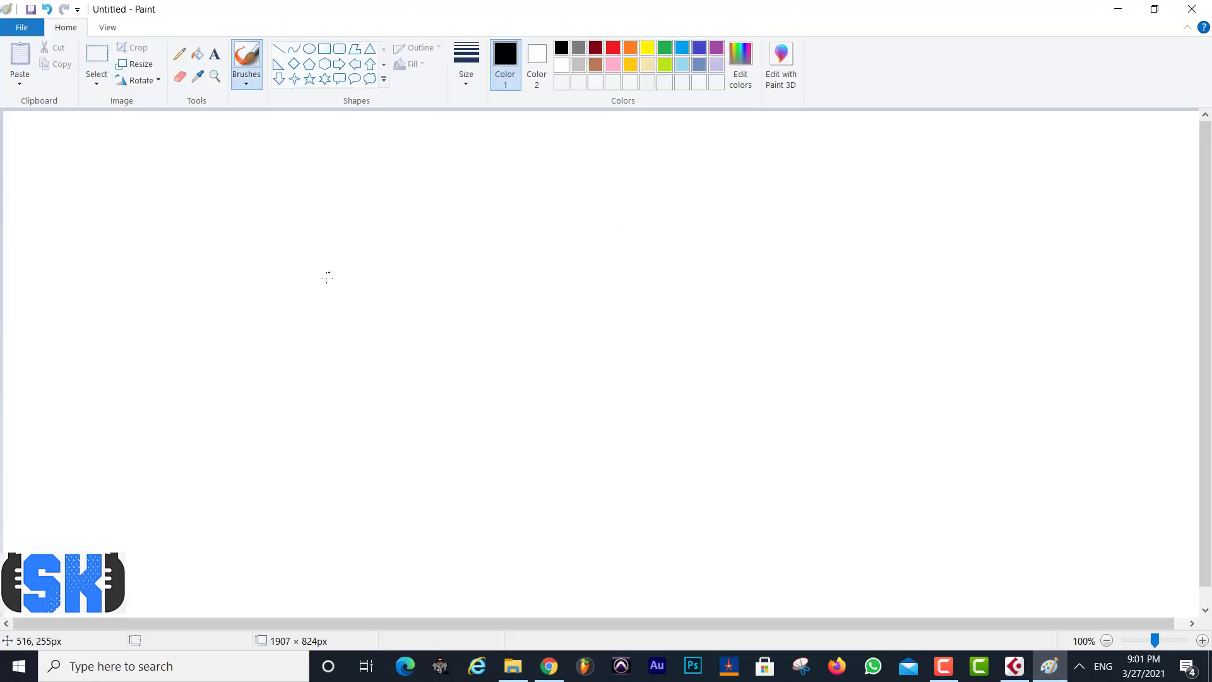
drag(385, 227, 541, 215)
drag(365, 266, 562, 235)
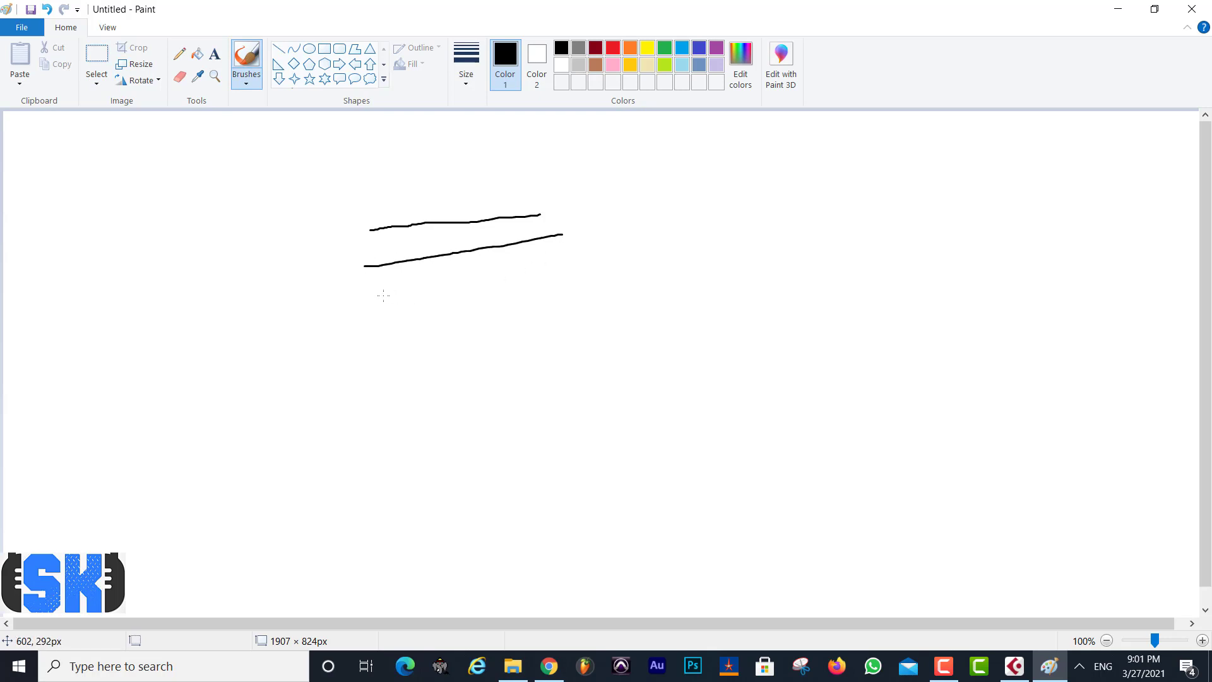
drag(383, 295, 560, 266)
drag(395, 323, 584, 288)
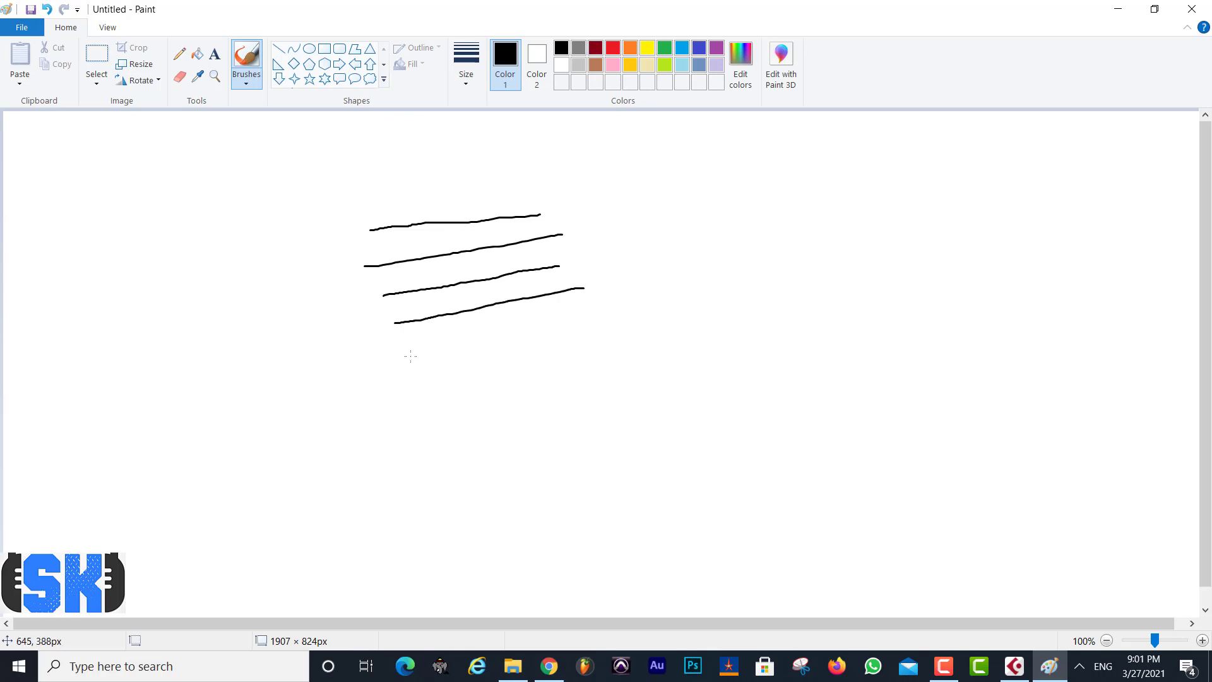
drag(409, 356, 590, 321)
drag(420, 390, 605, 353)
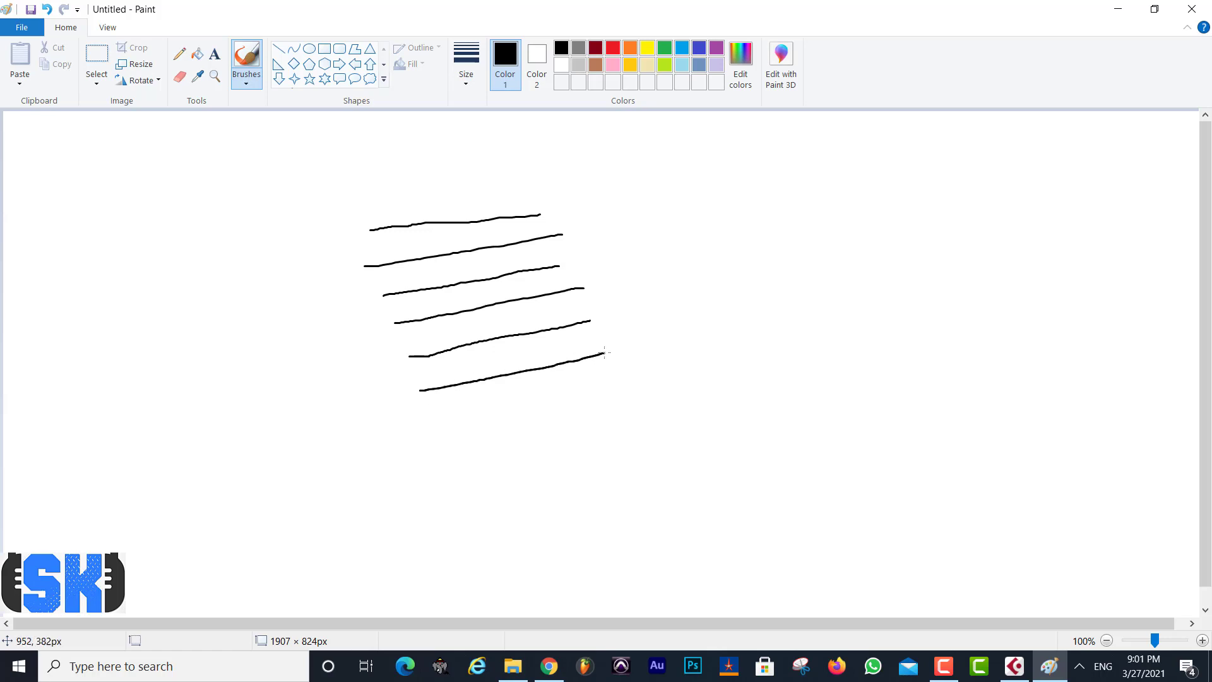
drag(432, 423, 627, 383)
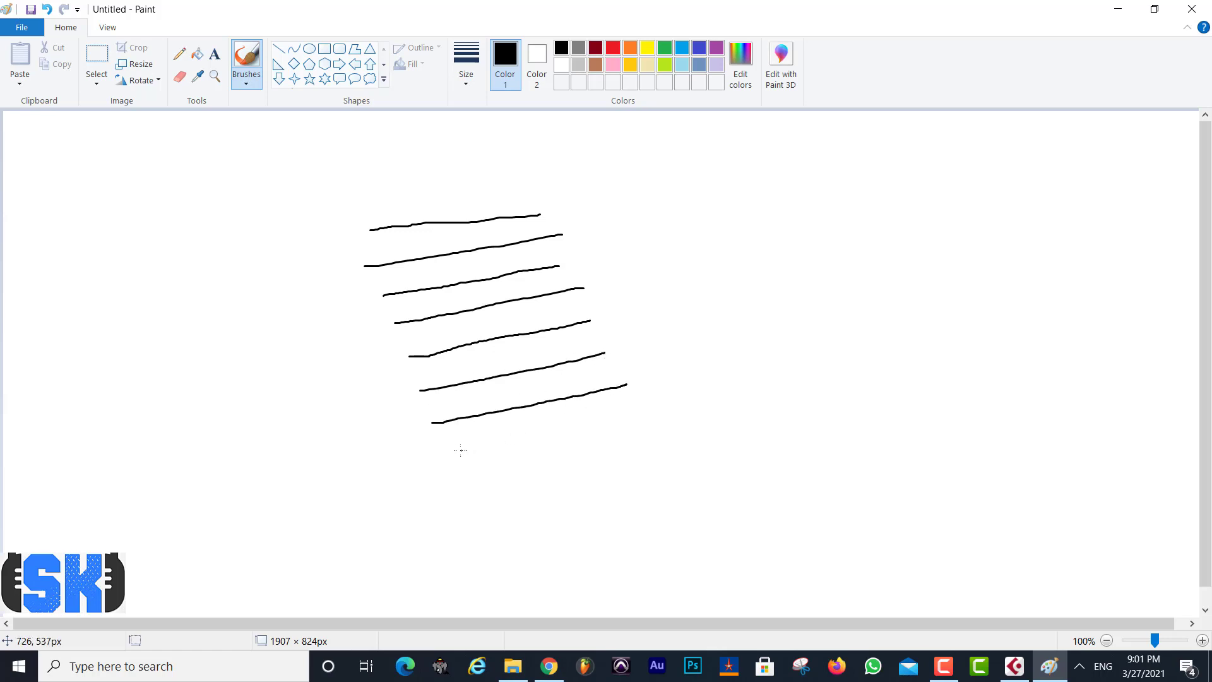
drag(446, 451, 630, 418)
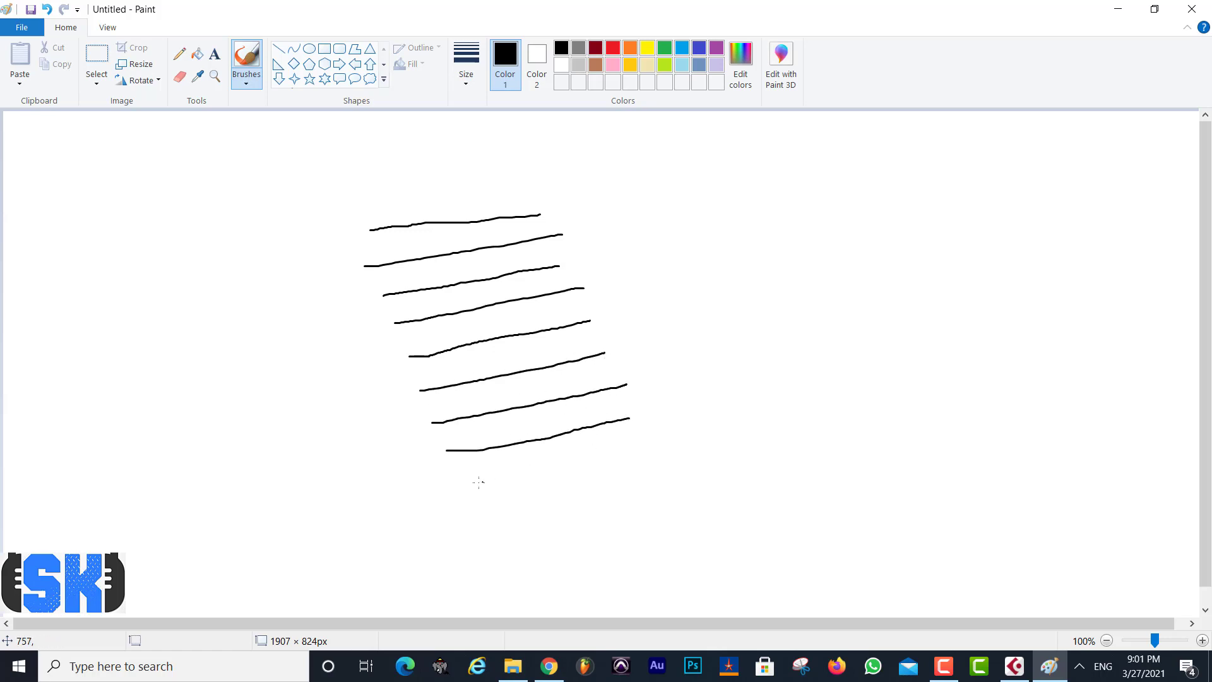
drag(463, 487, 642, 450)
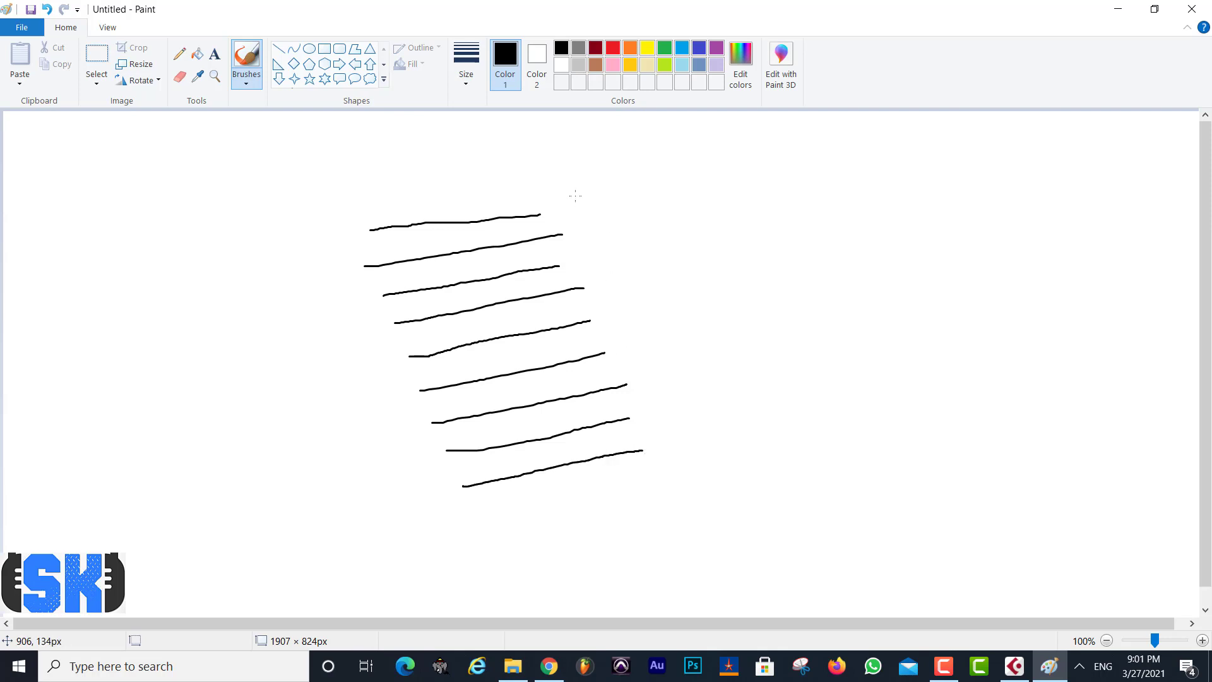
mouse_move(575, 196)
mouse_down()
mouse_move(671, 425)
mouse_move(552, 534)
mouse_move(377, 349)
mouse_move(353, 201)
mouse_move(559, 159)
mouse_move(591, 221)
mouse_up()
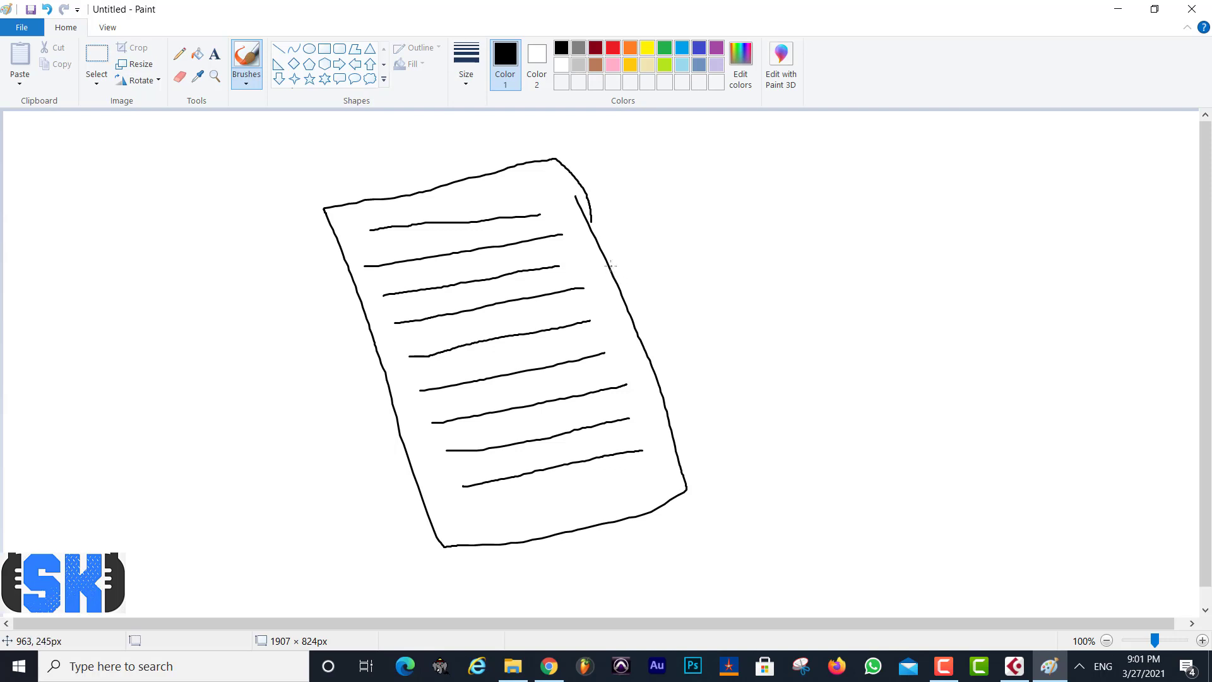
Return to Cubase and open the Kontakt 5 instrument of the Kontakt 5 01 track
click(1118, 9)
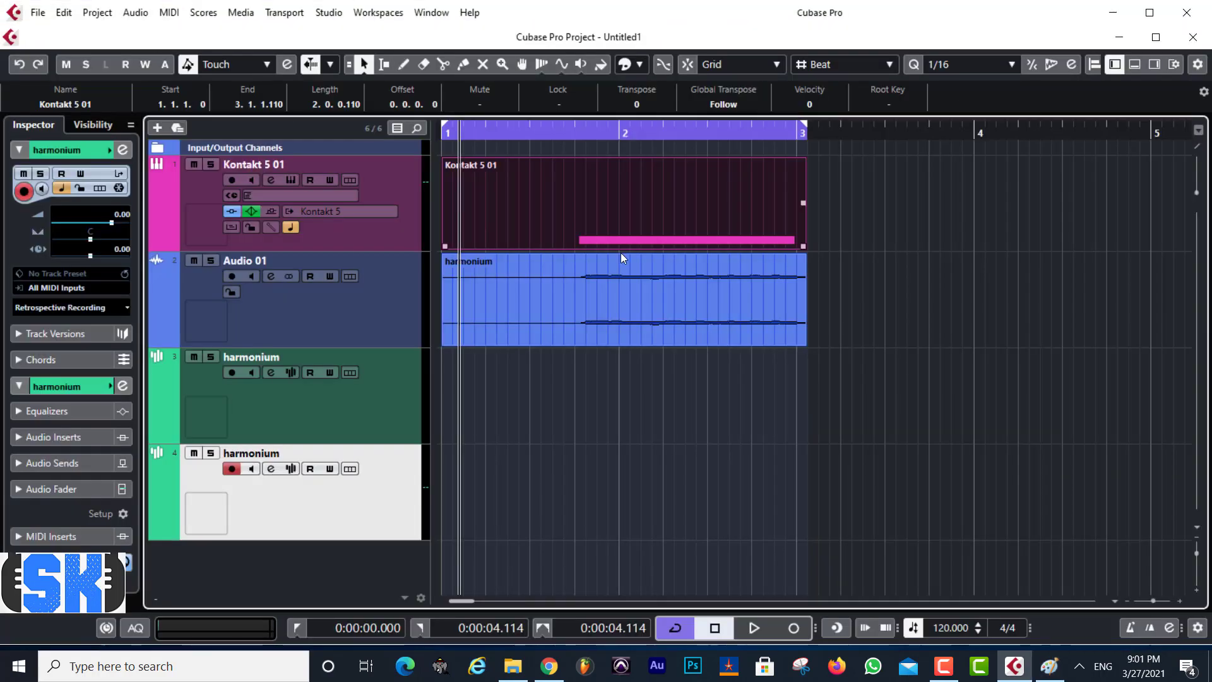
click(319, 334)
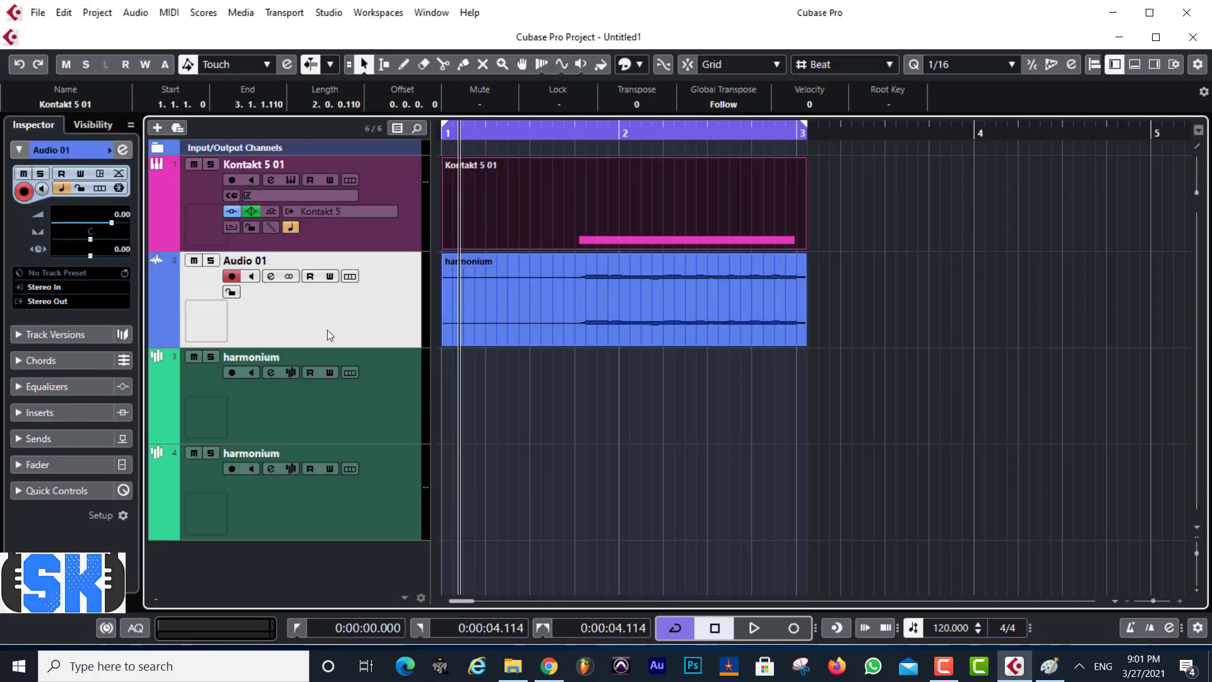
click(379, 195)
click(271, 180)
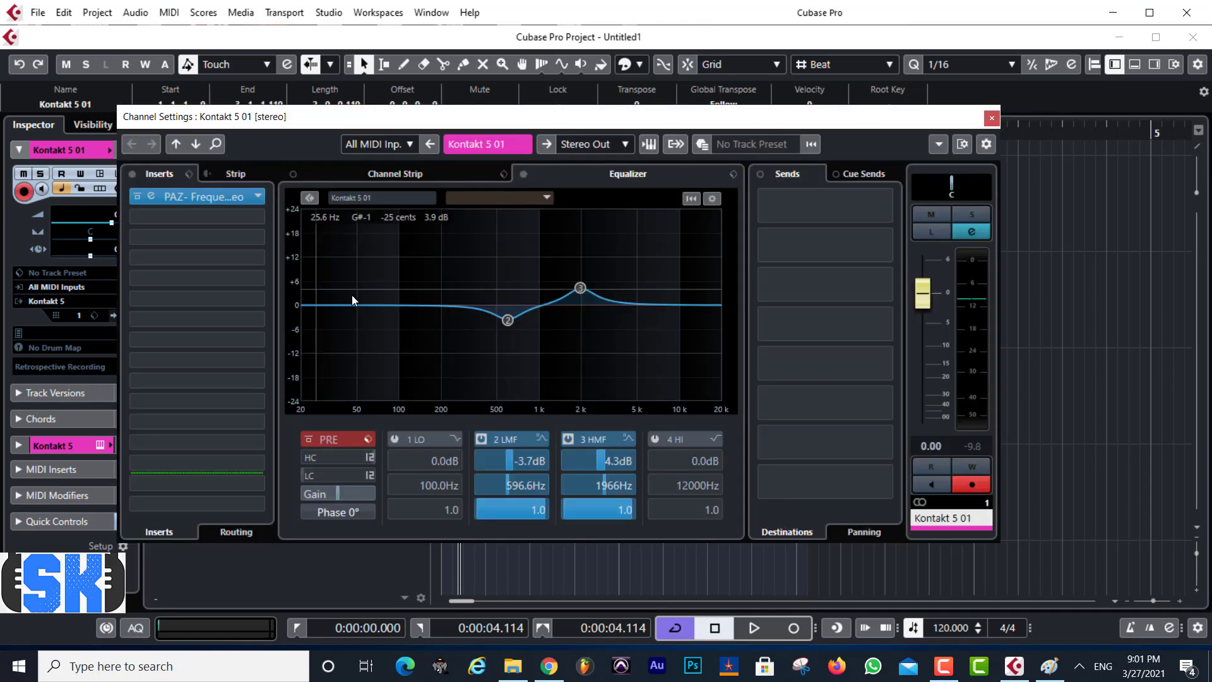
click(993, 119)
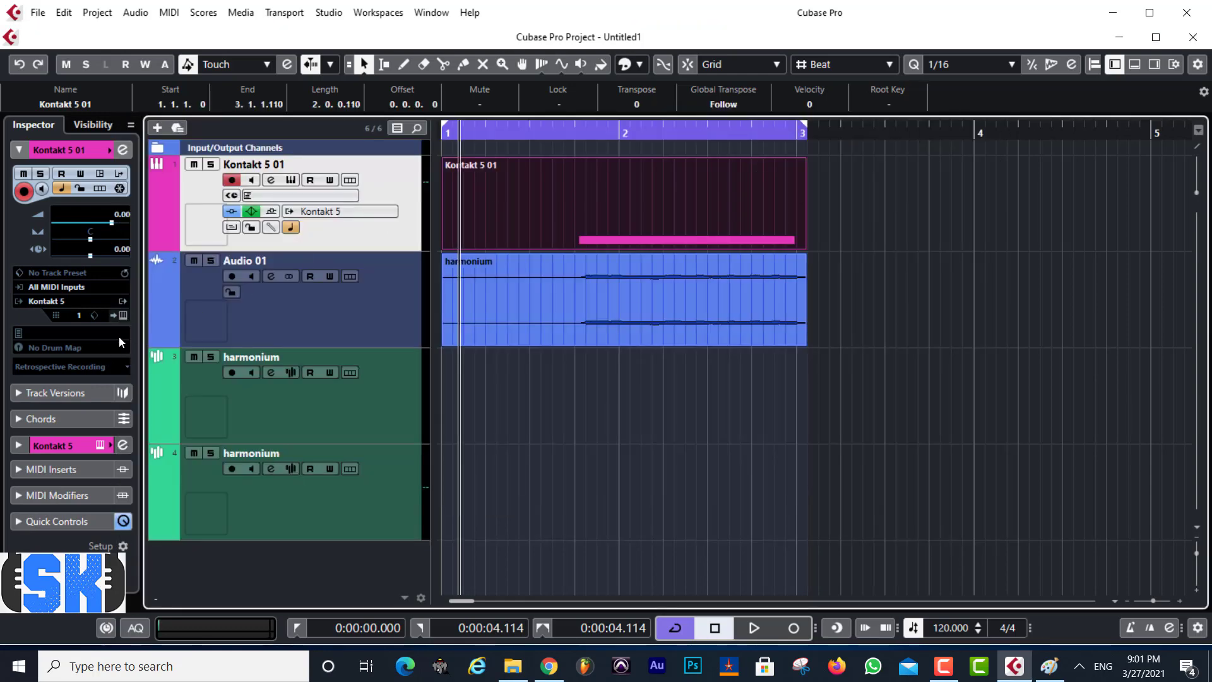
click(121, 315)
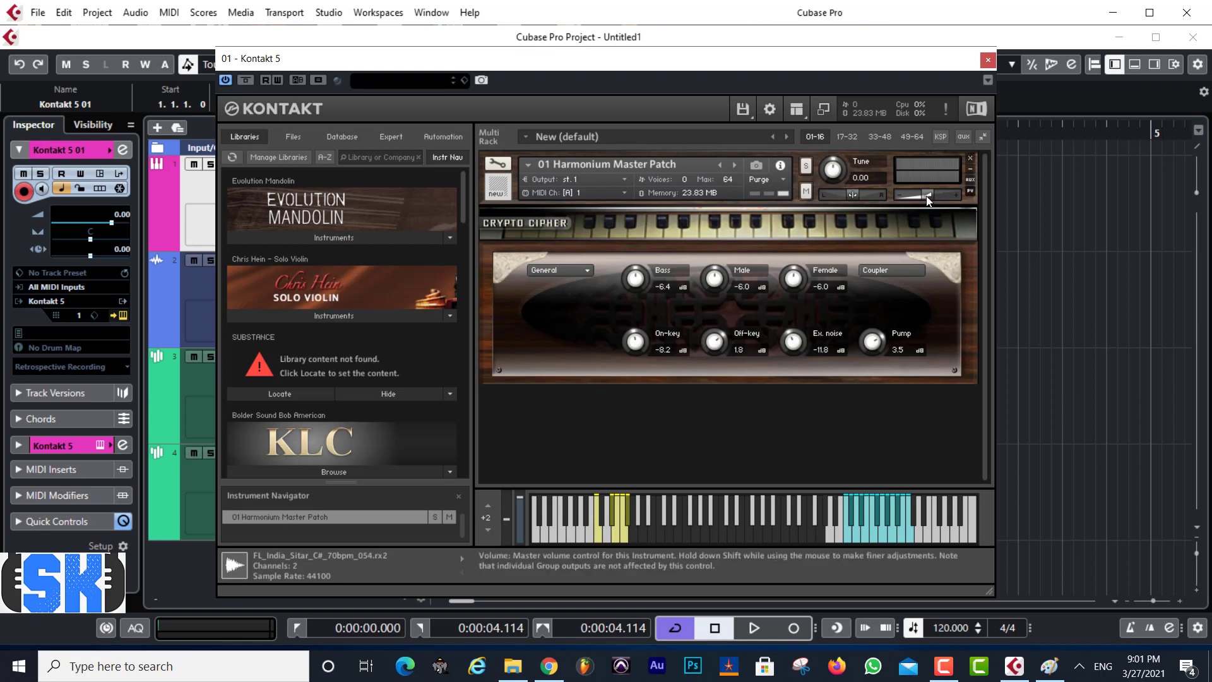
Raise the Harmonium Master Patch's volume slightly and set its Bass to 0.5
drag(929, 195, 934, 195)
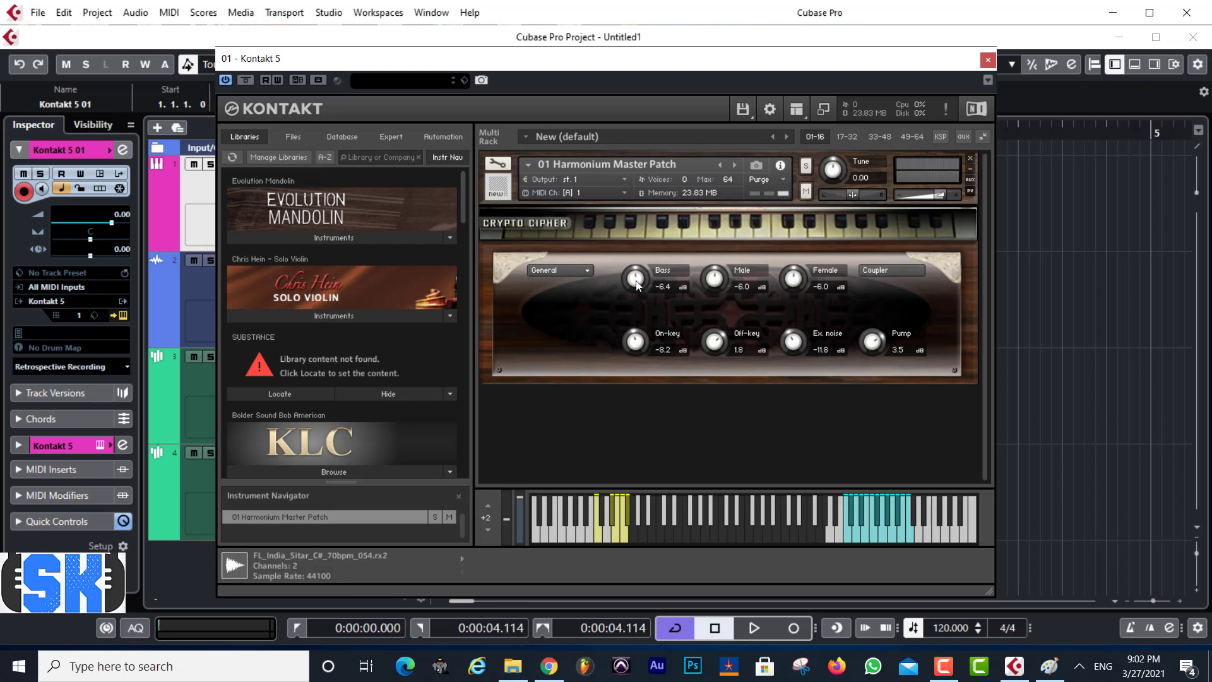
drag(637, 280, 634, 257)
Switch the harmonium patch to its Effects page and enable the Convolution effect
click(588, 268)
click(556, 296)
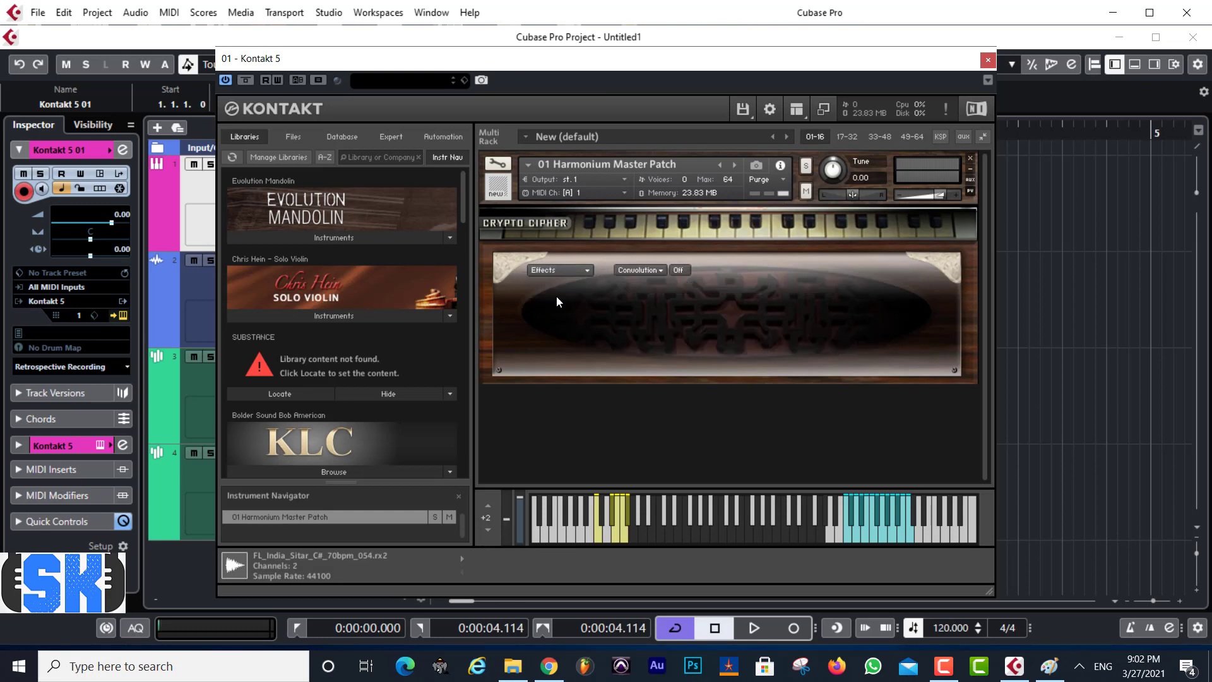
click(678, 271)
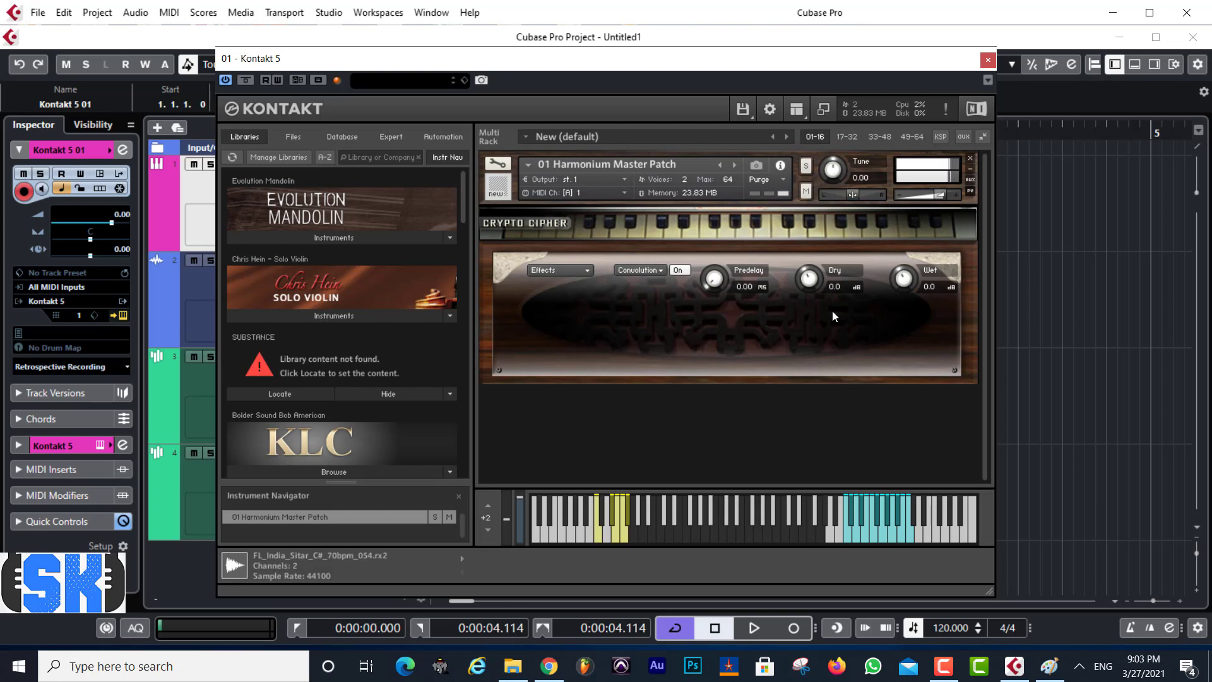
Try the harmonium patch's EQ and Delay effects by enabling each one and disabling it again
click(638, 271)
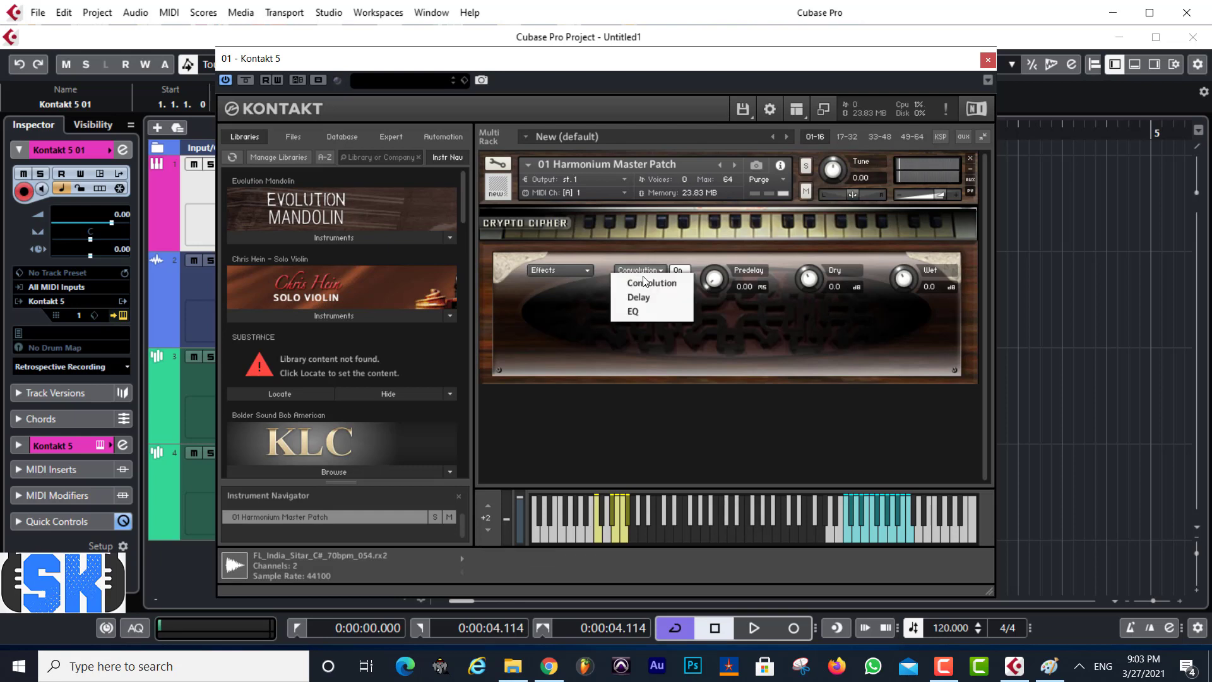
click(634, 312)
click(679, 270)
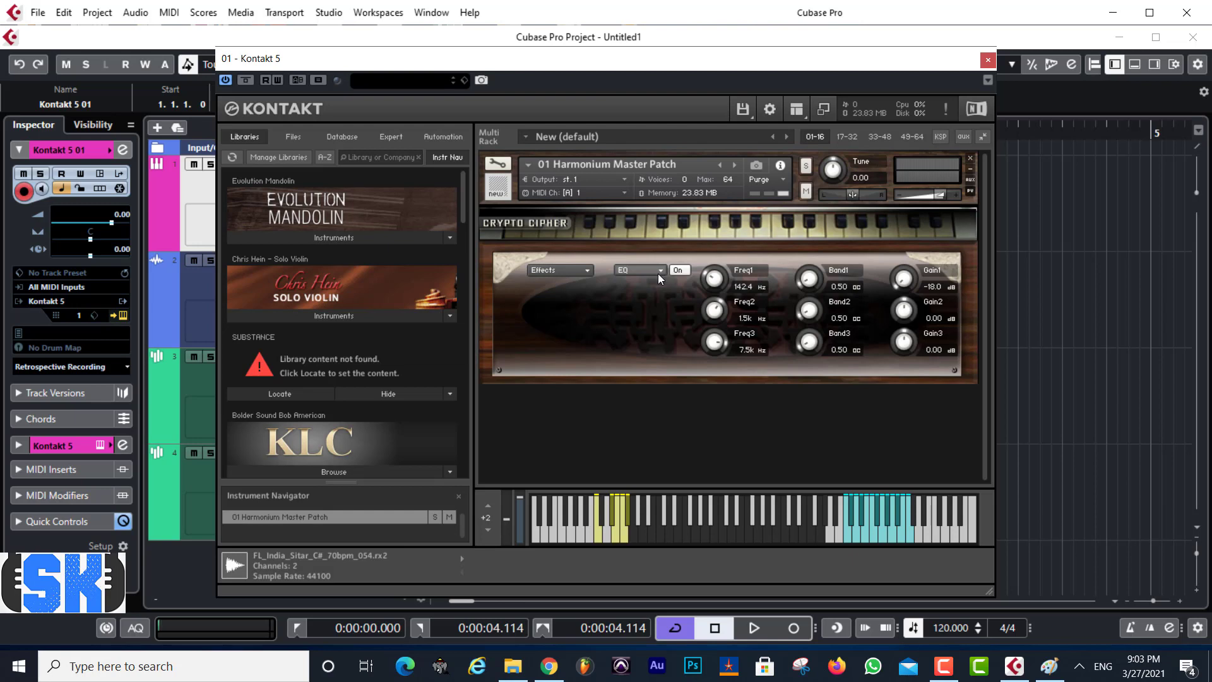
click(680, 270)
click(650, 268)
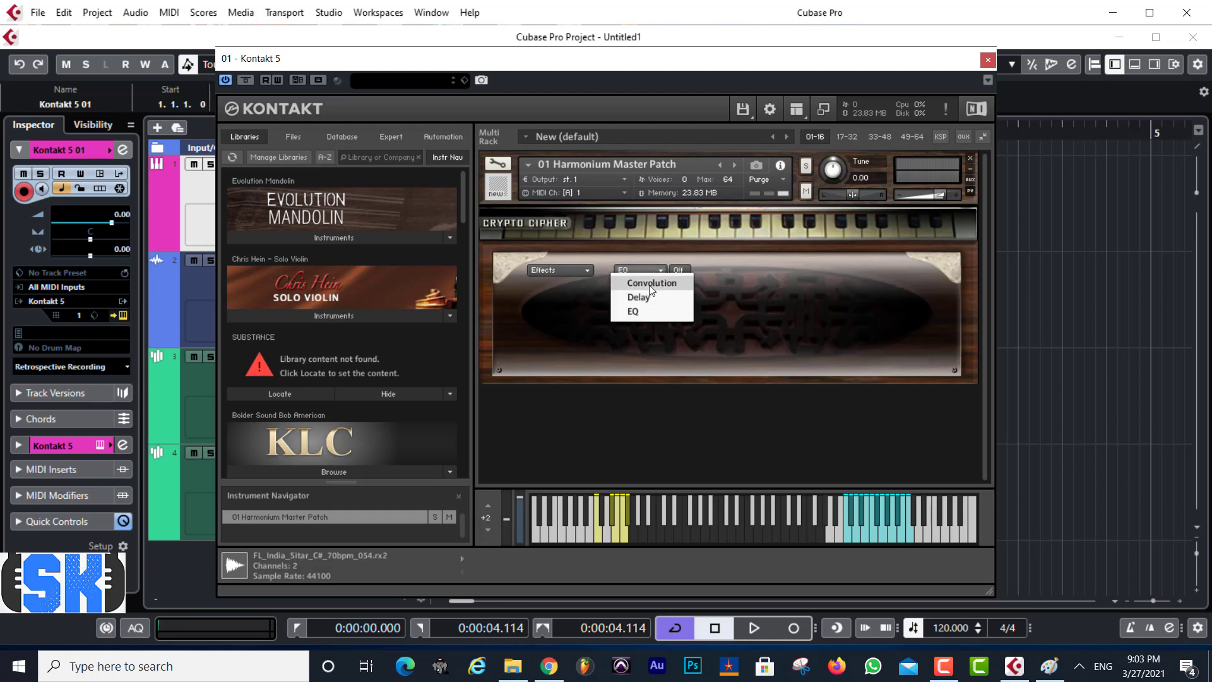
click(649, 298)
click(678, 271)
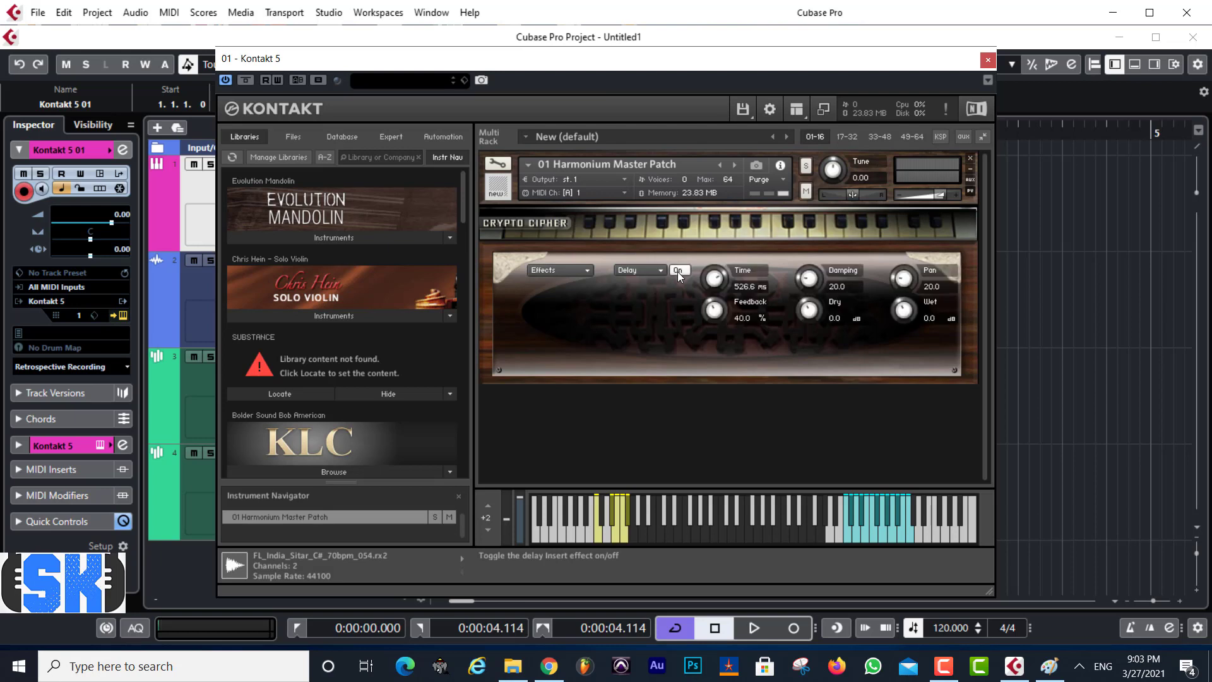
click(678, 271)
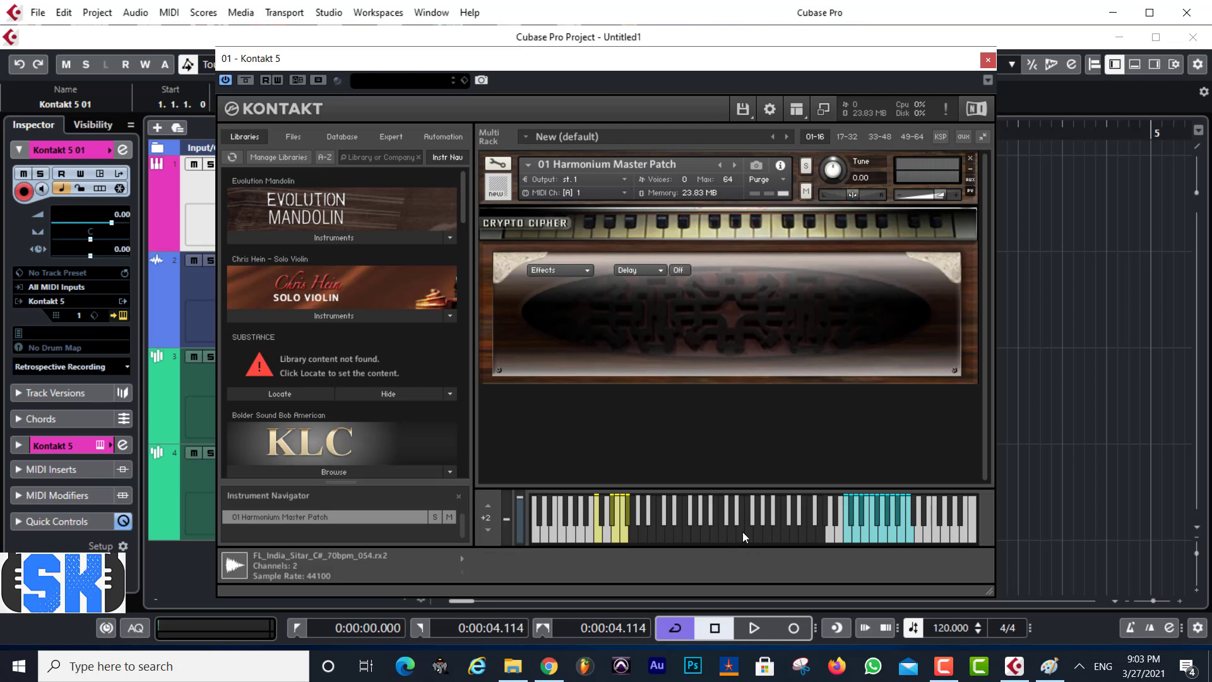
Check the harmonium patch's General page, then disable the Convolution effect on its Effects page
click(567, 267)
click(561, 280)
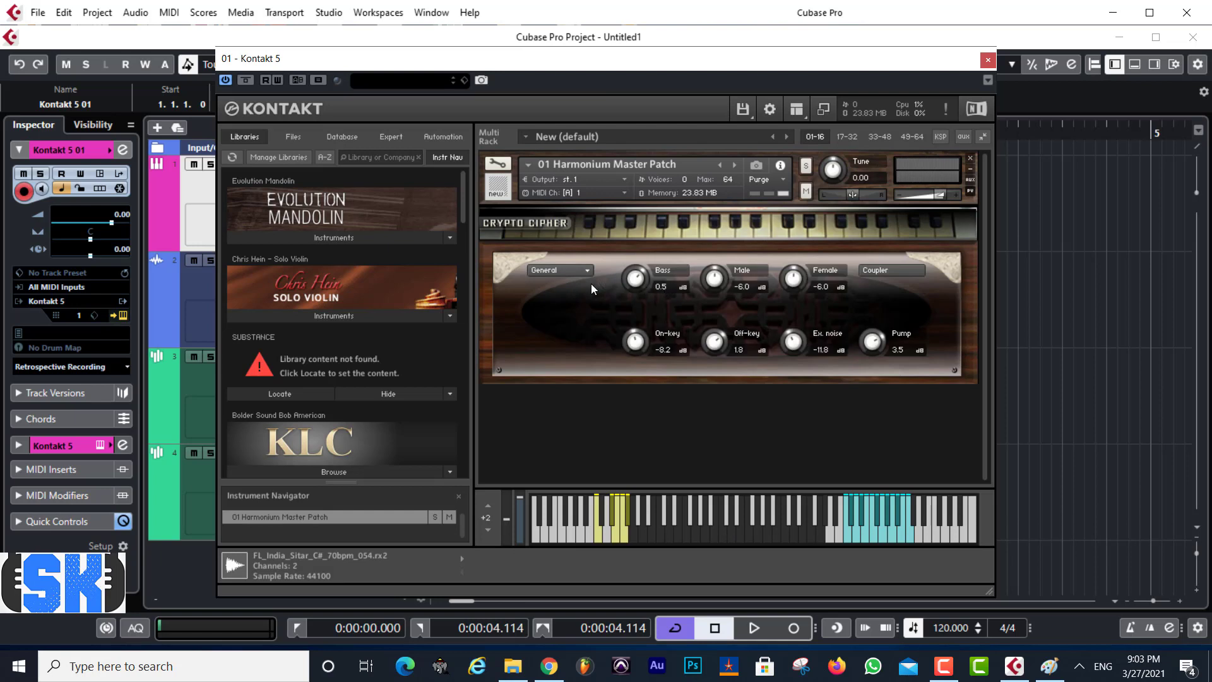
click(568, 271)
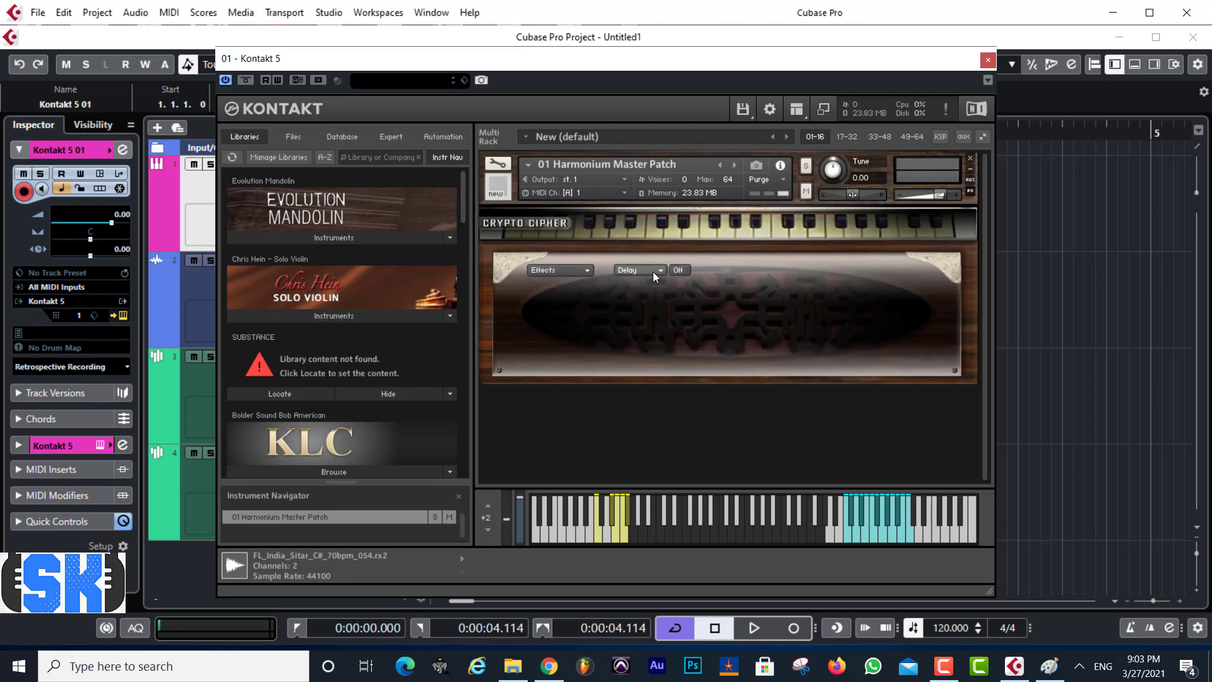
click(653, 272)
click(650, 280)
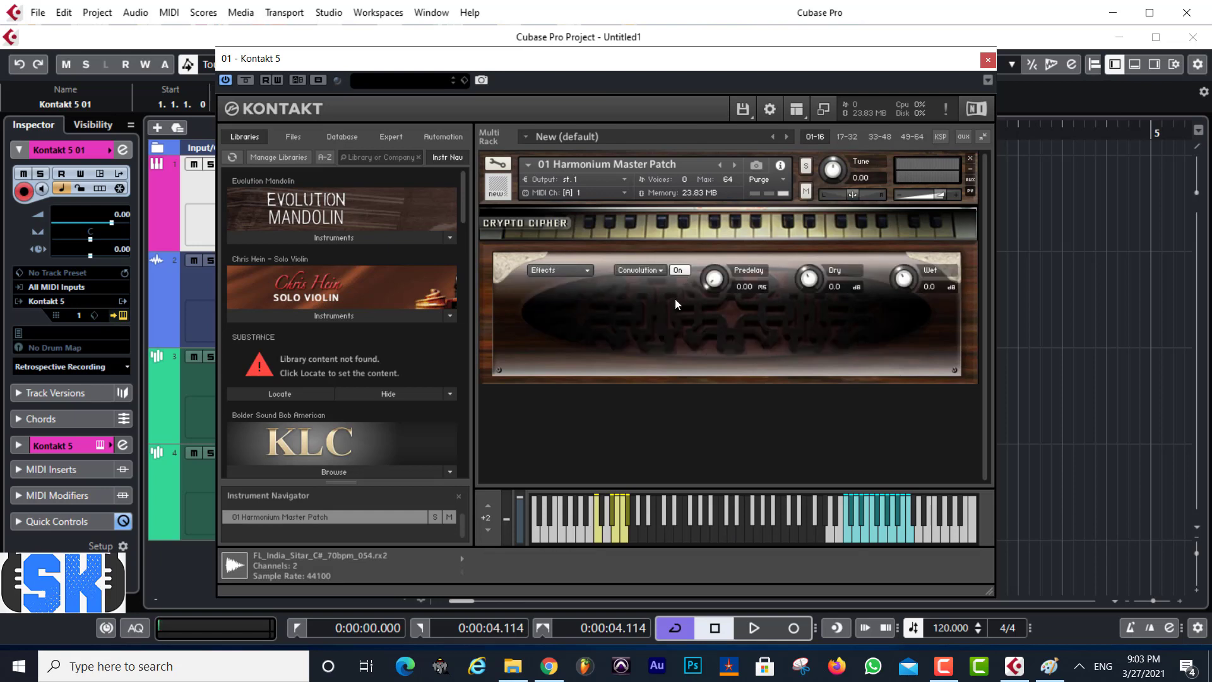
click(679, 270)
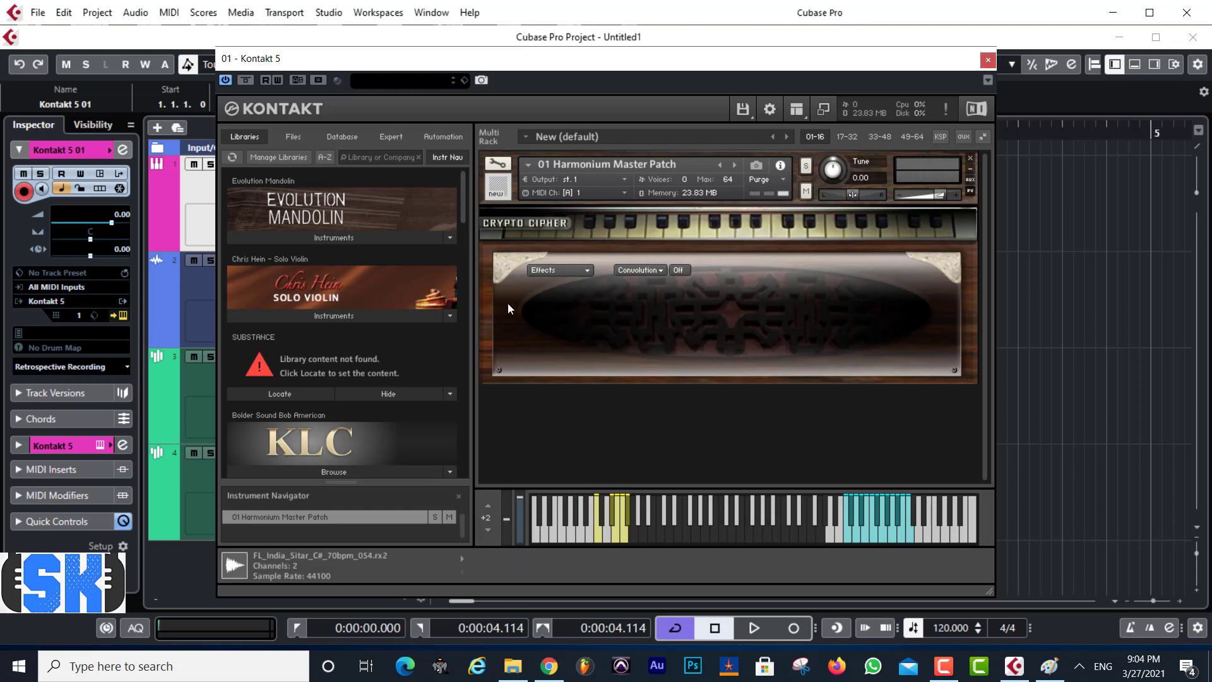
Remove the Harmonium Master Patch from Kontakt without saving its changes
click(970, 157)
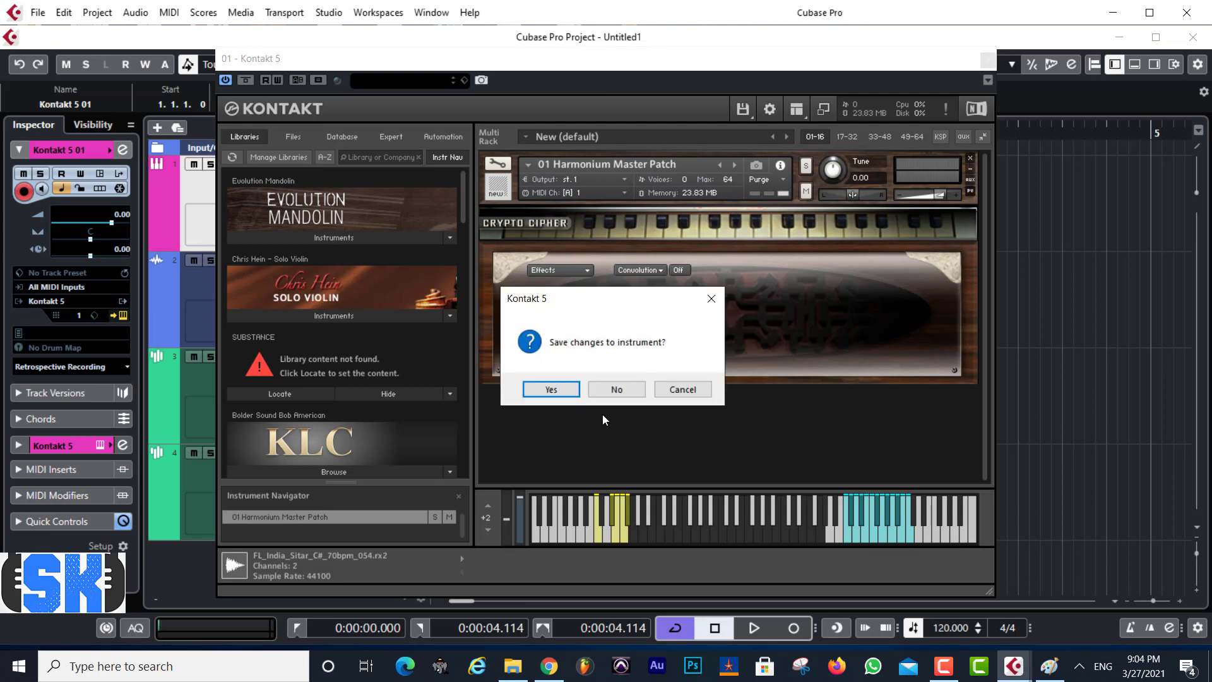
click(608, 390)
Load Harp.nki from the VSL Strings folder of the Kontakt Factory Library and raise its volume slightly
scroll(402, 409, down, 6)
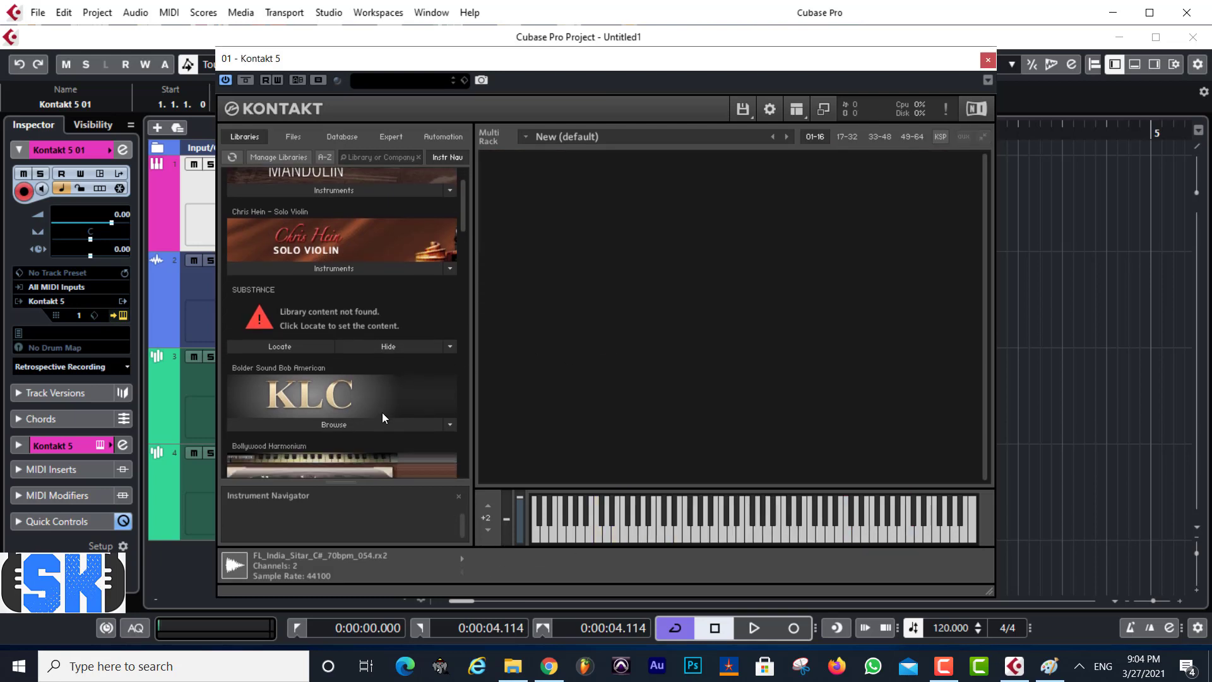
scroll(358, 408, down, 5)
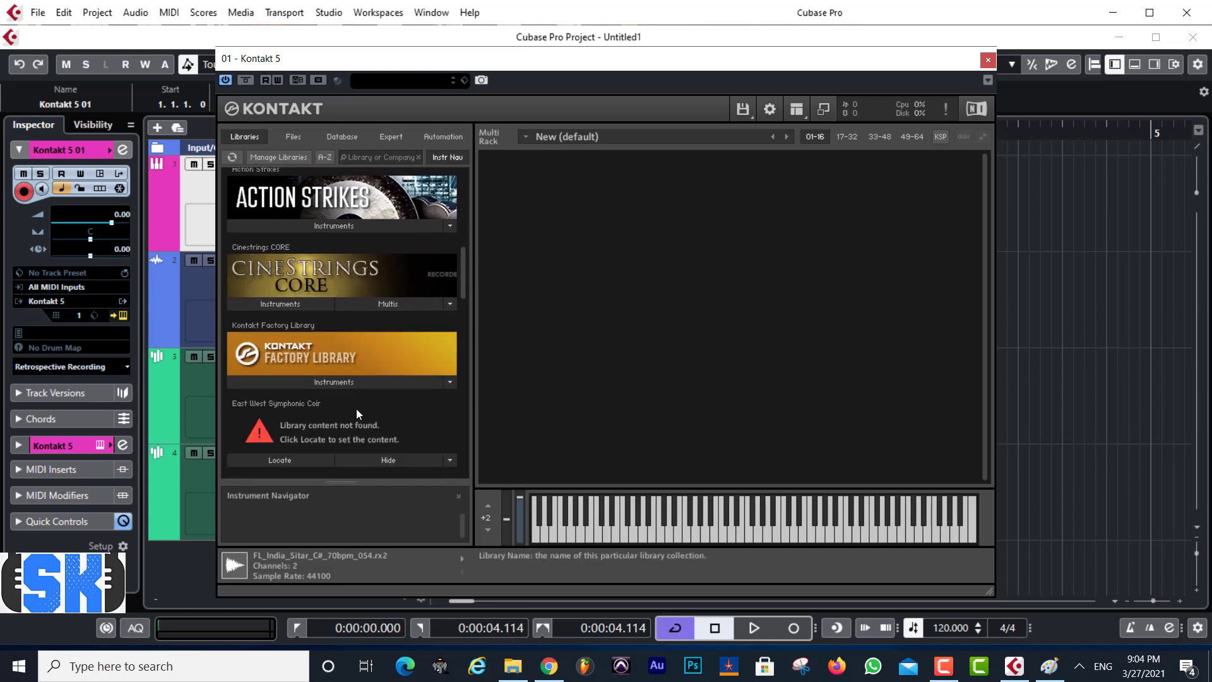
click(338, 382)
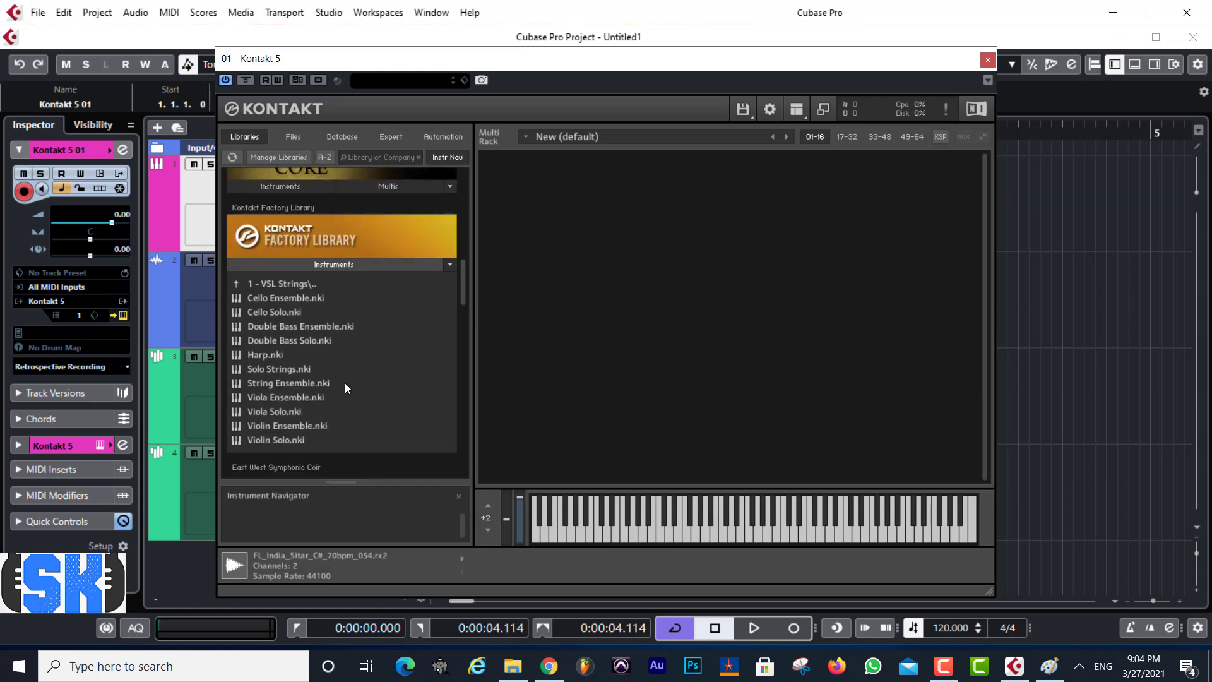
double_click(267, 356)
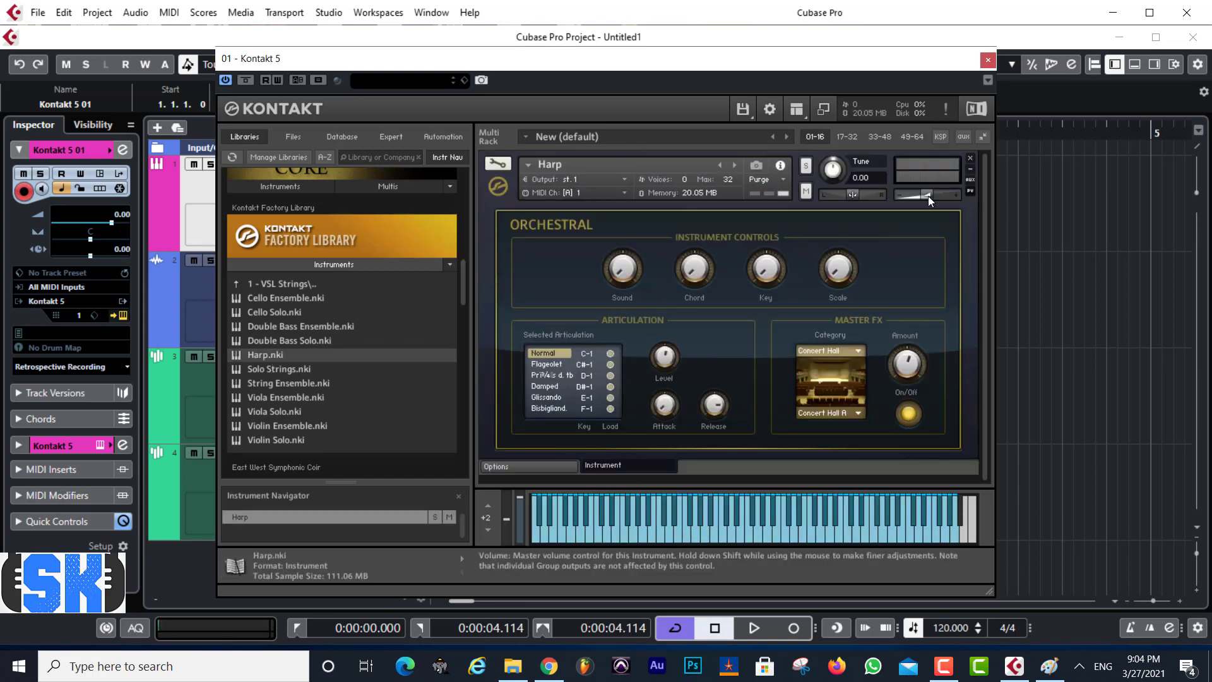
drag(928, 195, 939, 197)
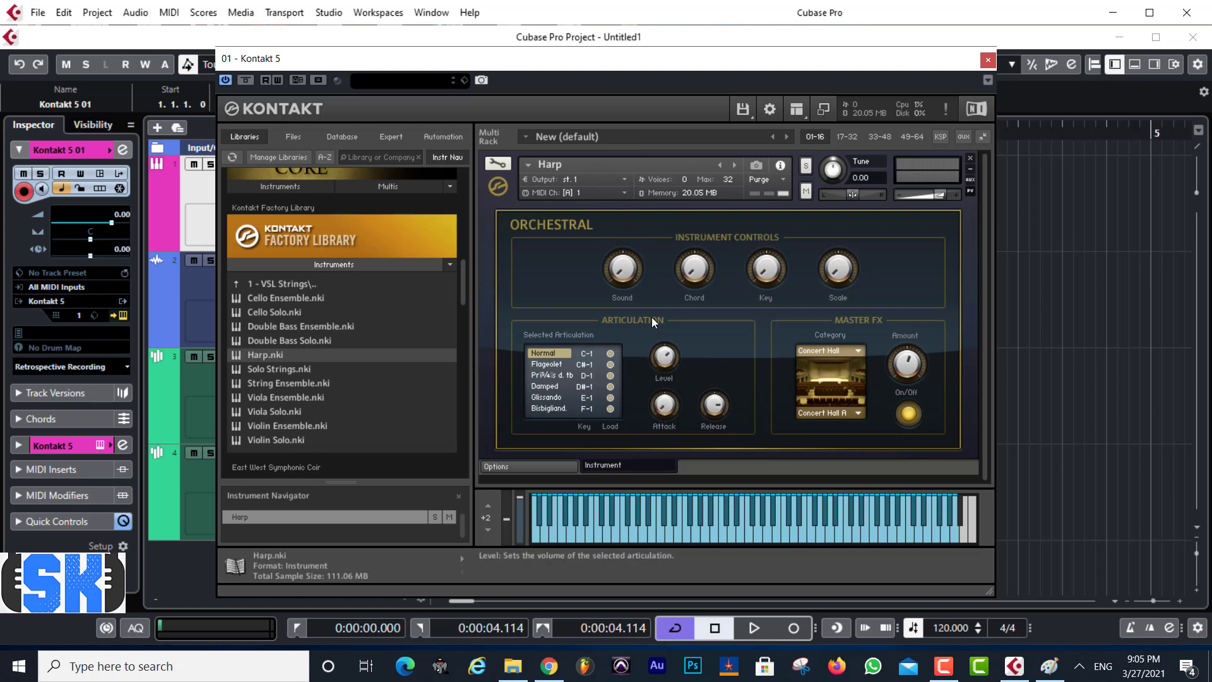
click(988, 60)
Delete the MIDI part on the Kontakt 5 01 track, leaving that track selected
click(361, 295)
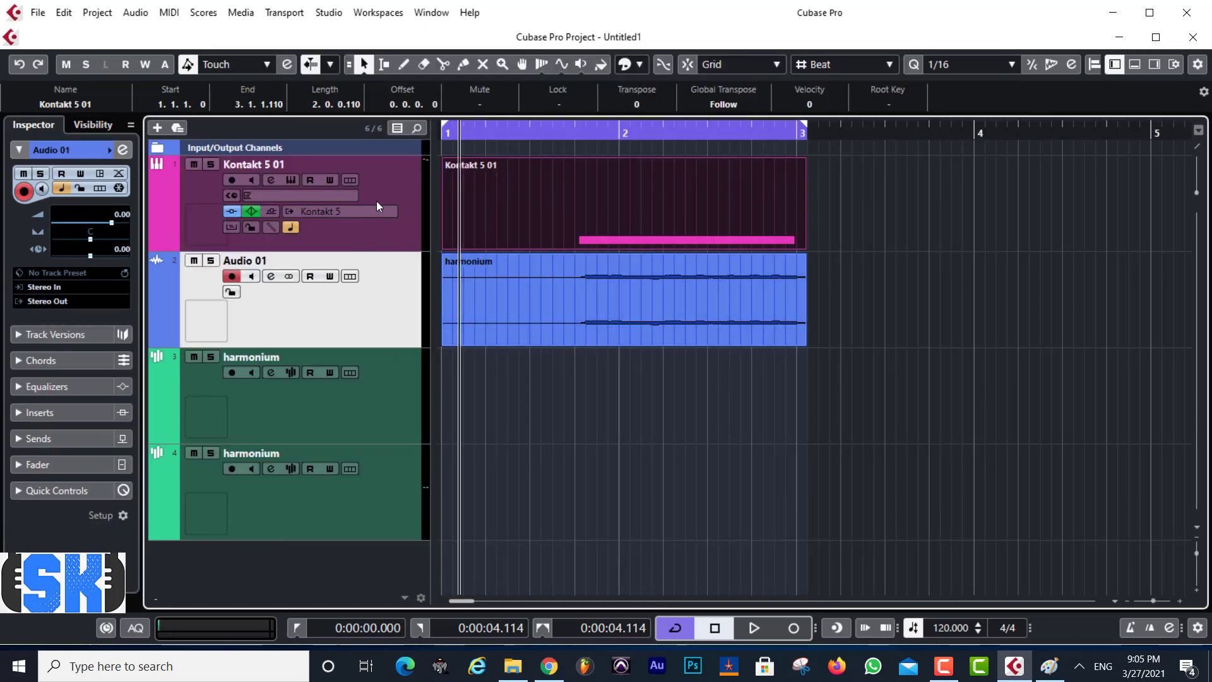
click(401, 192)
key(Delete)
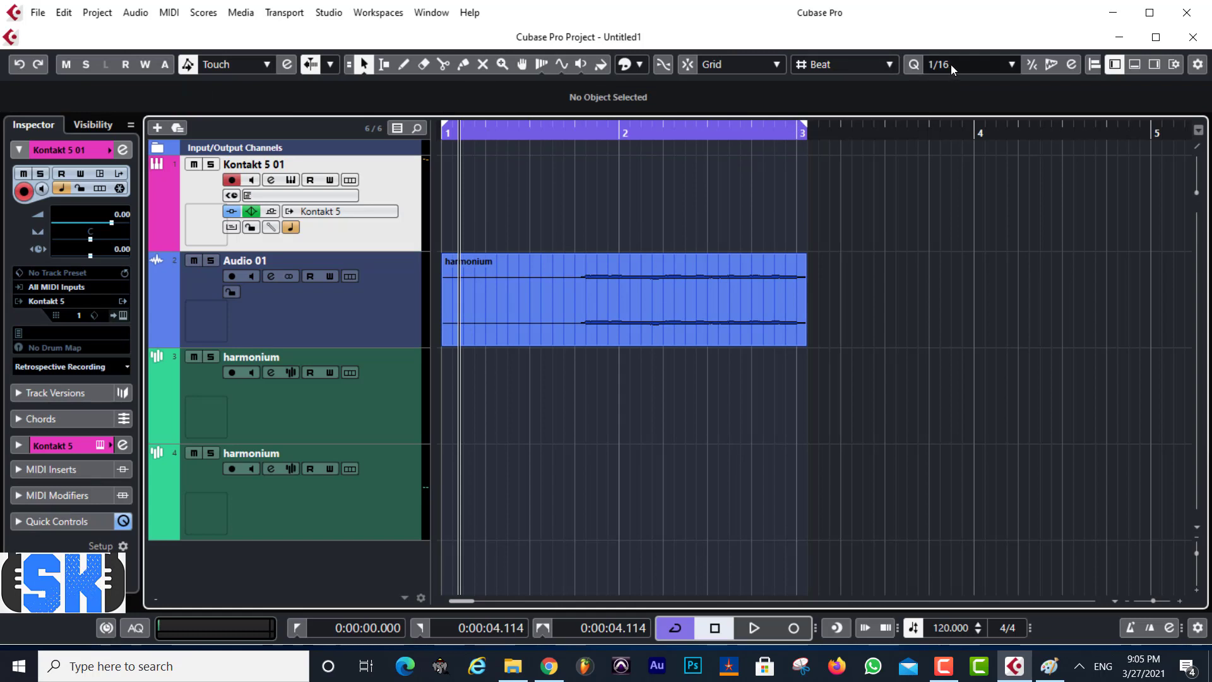
Turn on Snap in Grid mode, keep the quantize preset at 1/16, and move the right locator to bar 3
click(718, 65)
click(738, 85)
click(971, 65)
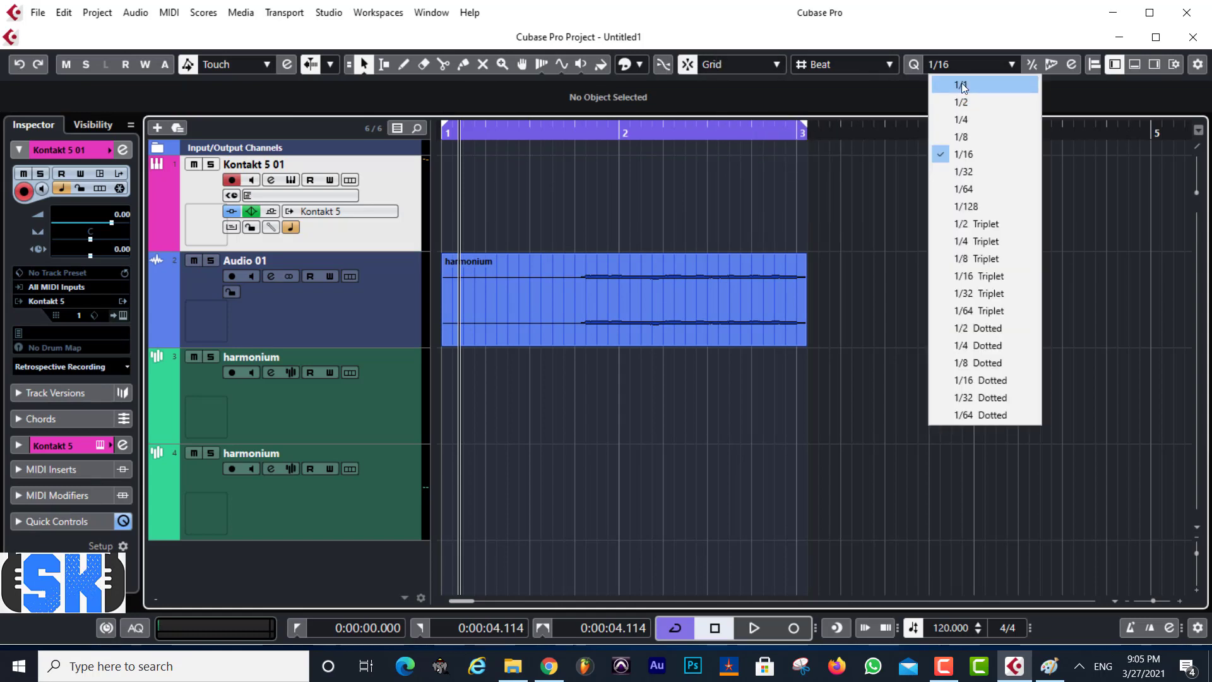
click(799, 159)
drag(804, 126, 797, 129)
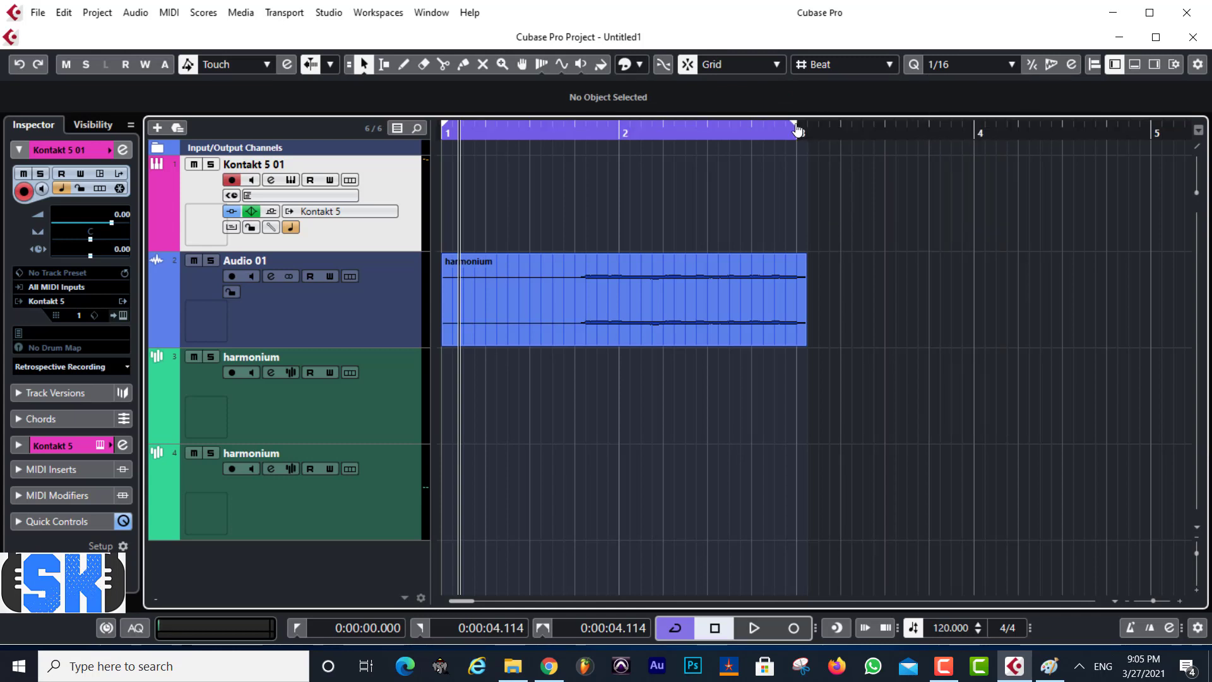
Delete the harmonium audio event and remove the Audio 01 track from the project
click(693, 307)
key(Delete)
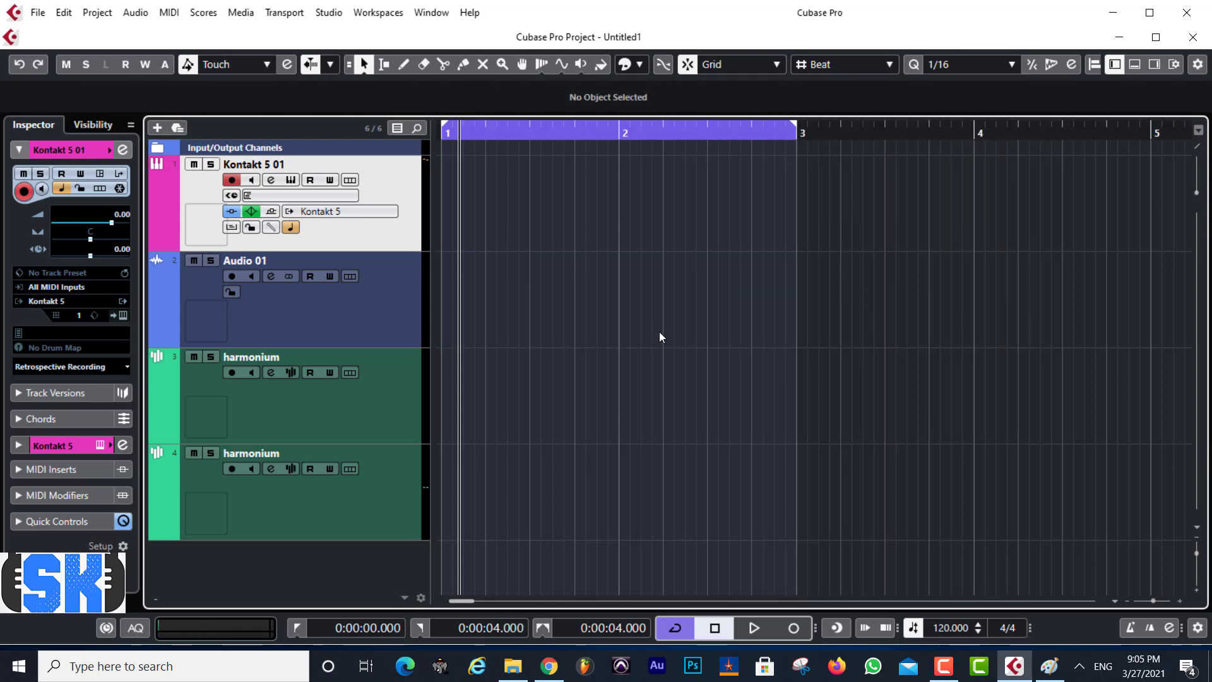
click(374, 315)
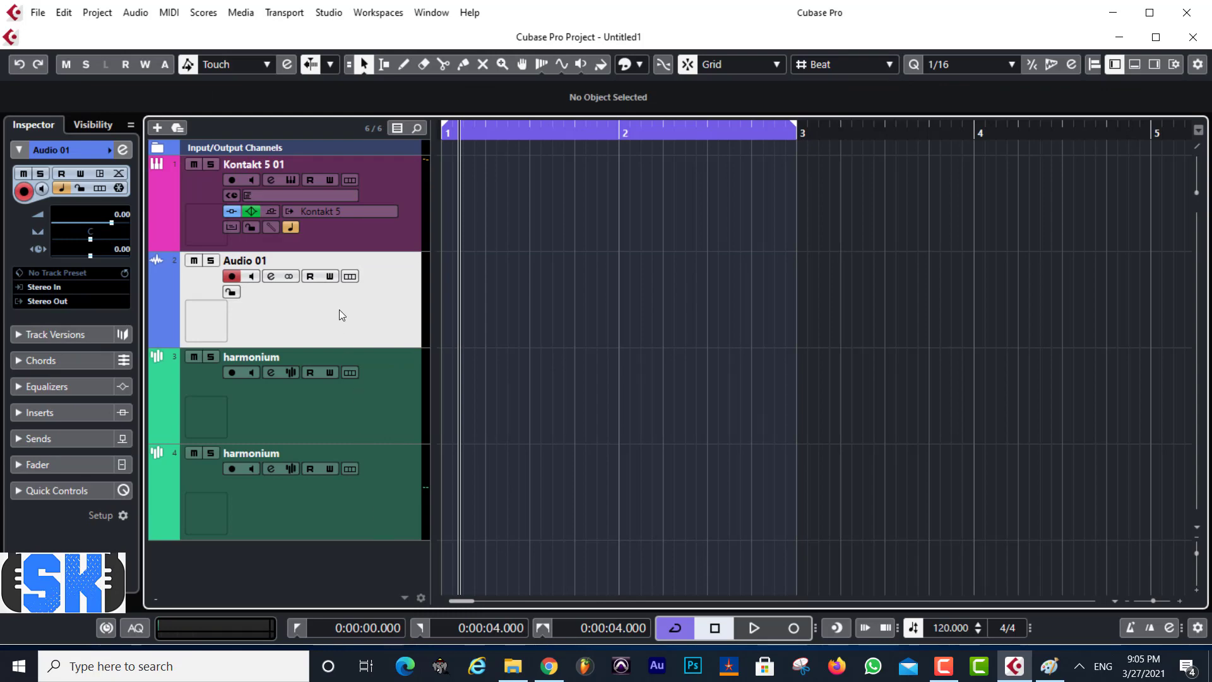
right_click(345, 318)
click(407, 337)
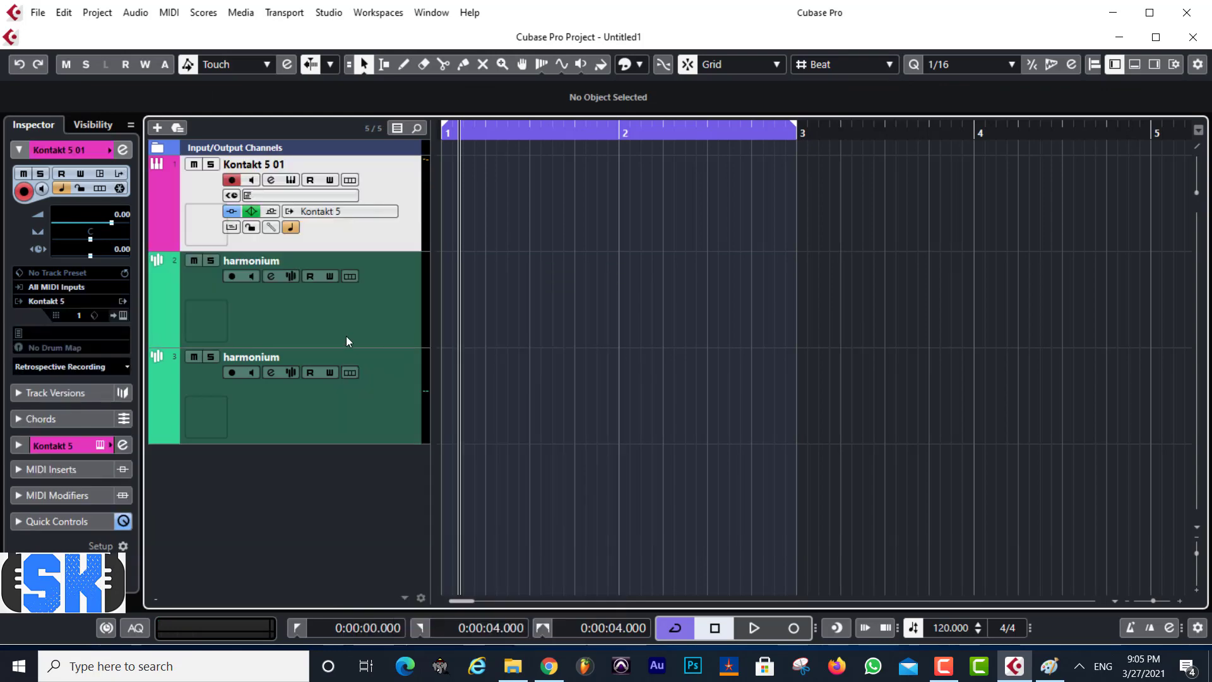
Remove both harmonium sampler tracks, keeping only the Kontakt 5 01 track
right_click(335, 328)
click(357, 387)
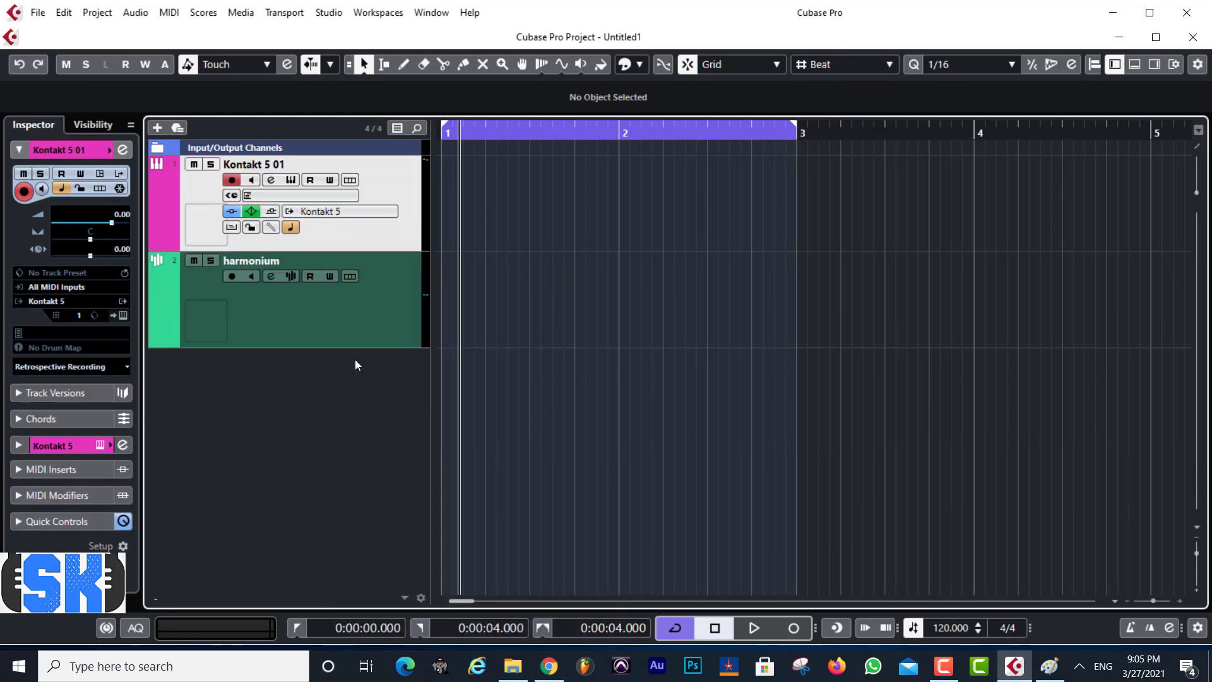
right_click(339, 326)
click(400, 387)
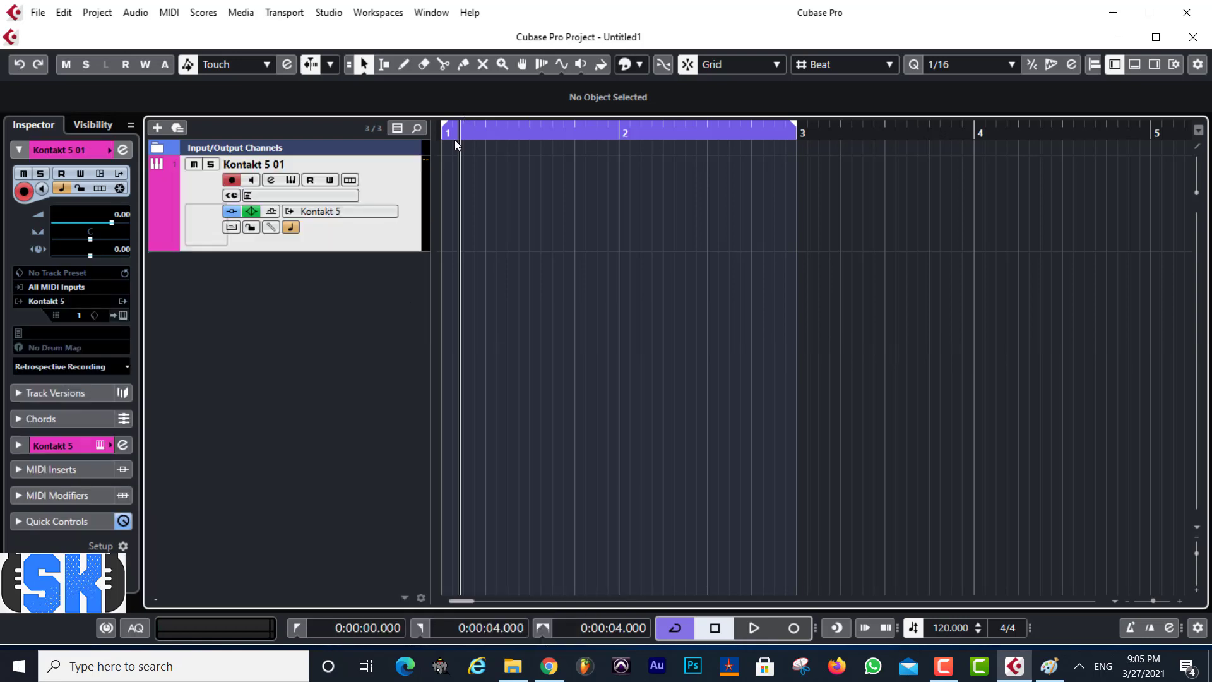
Record a short MIDI phrase on the Kontakt 5 01 track within the two-bar loop, and stop the transport
click(794, 628)
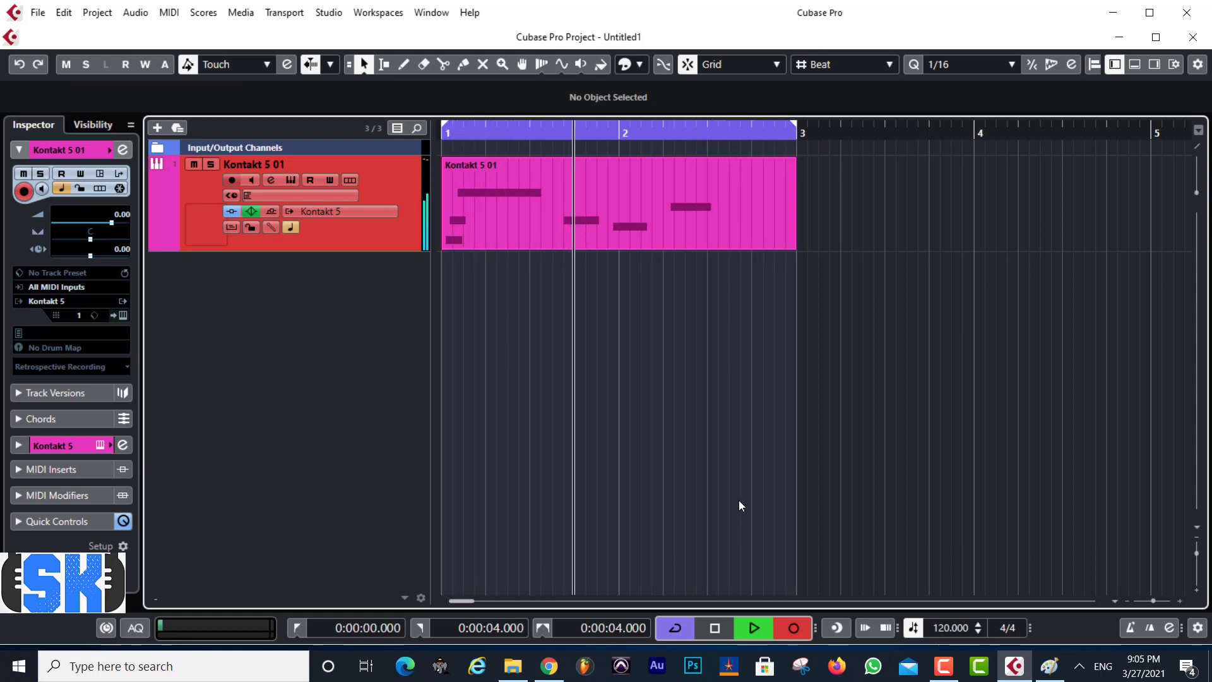
key(space)
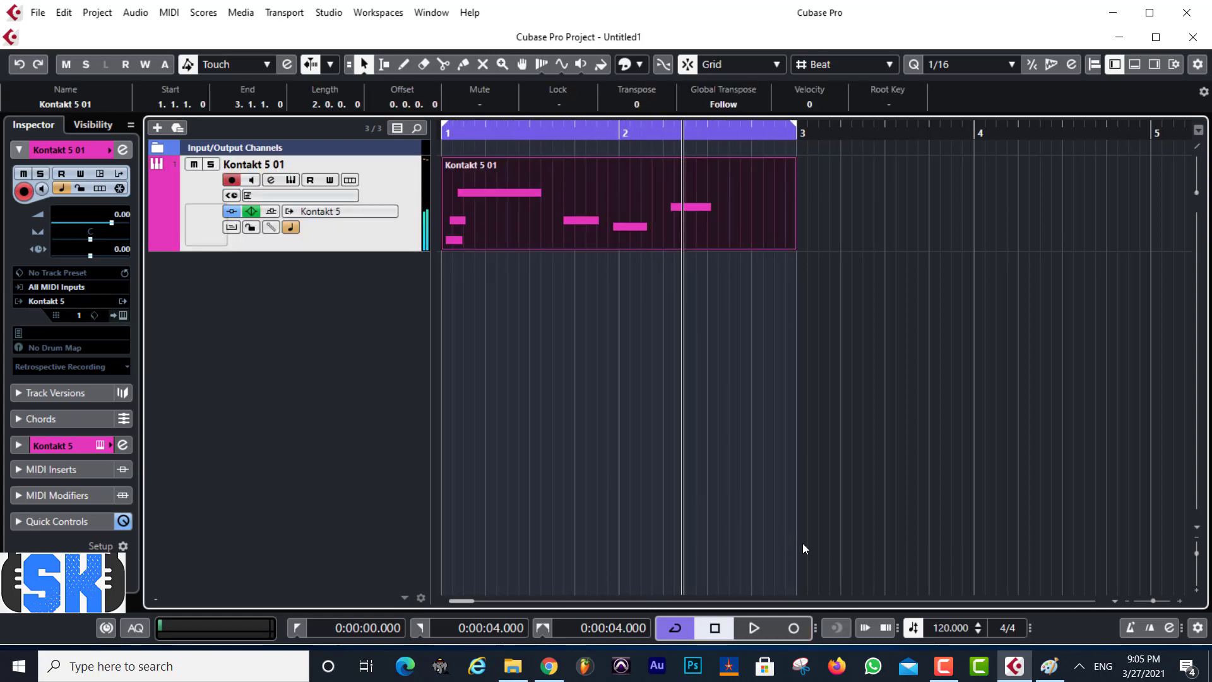
Examine the pitches and timing of the recorded notes in the Key Editor, and close the editor
double_click(547, 221)
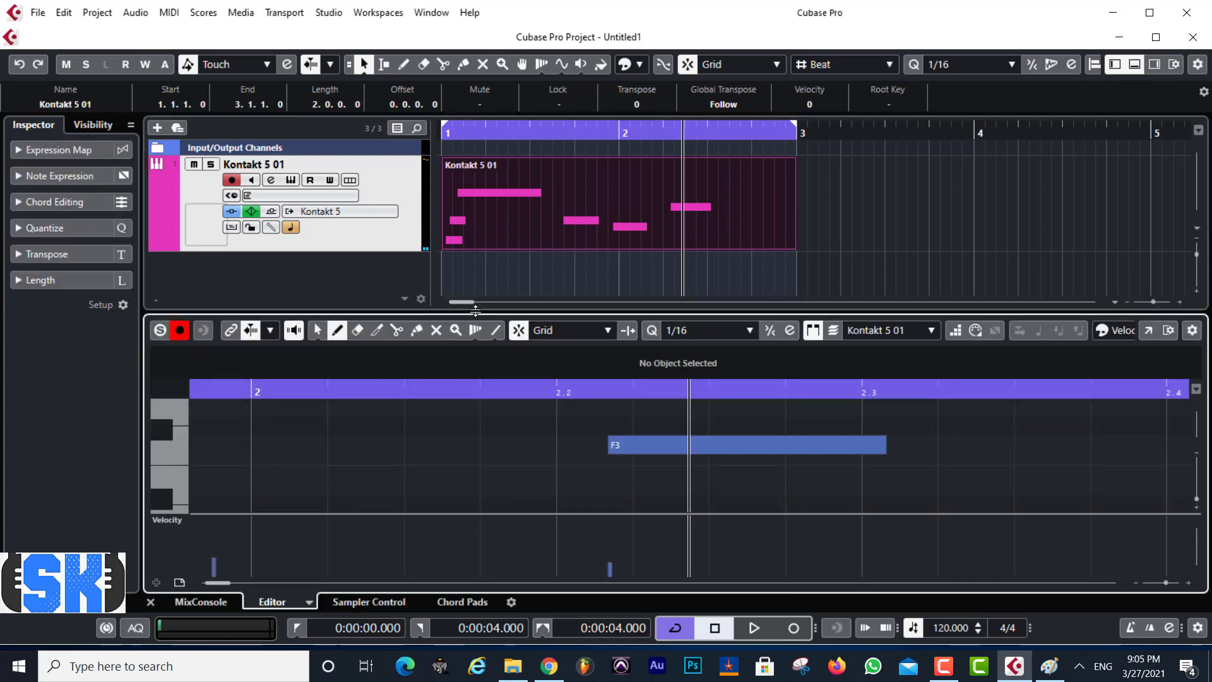
click(1135, 64)
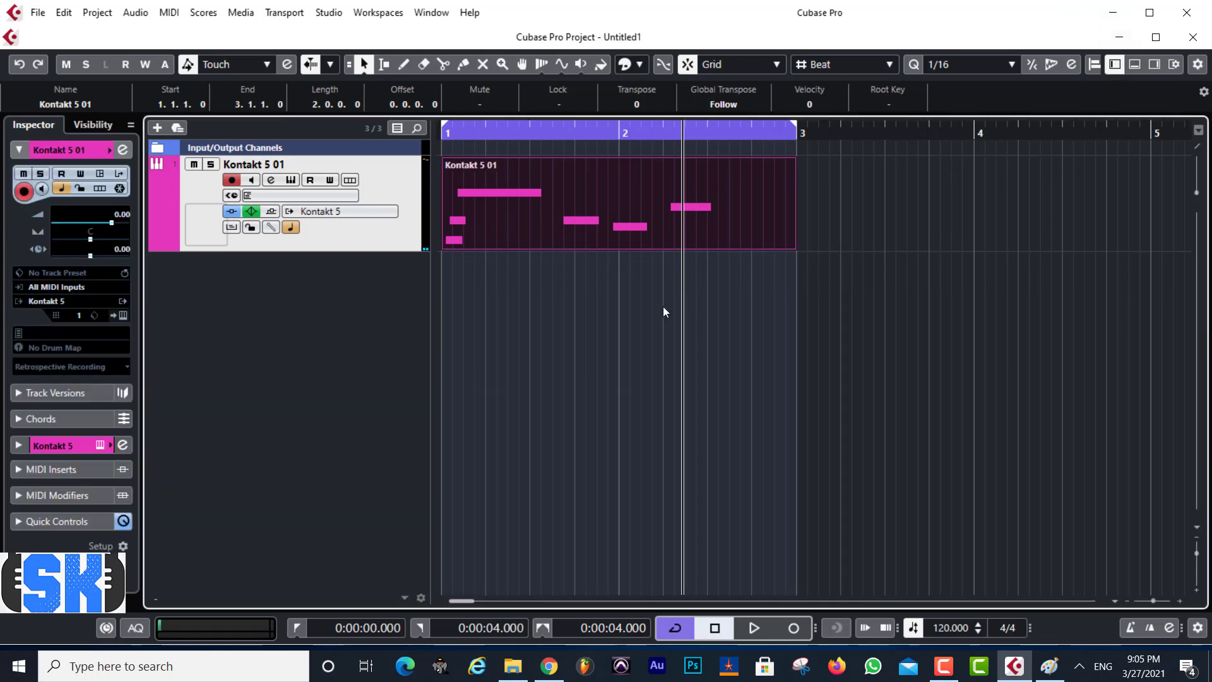
double_click(598, 222)
key(g)
key(g)
key(g)
key(g)
key(g)
key(g)
key(g)
key(g)
key(g)
key(g)
key(g)
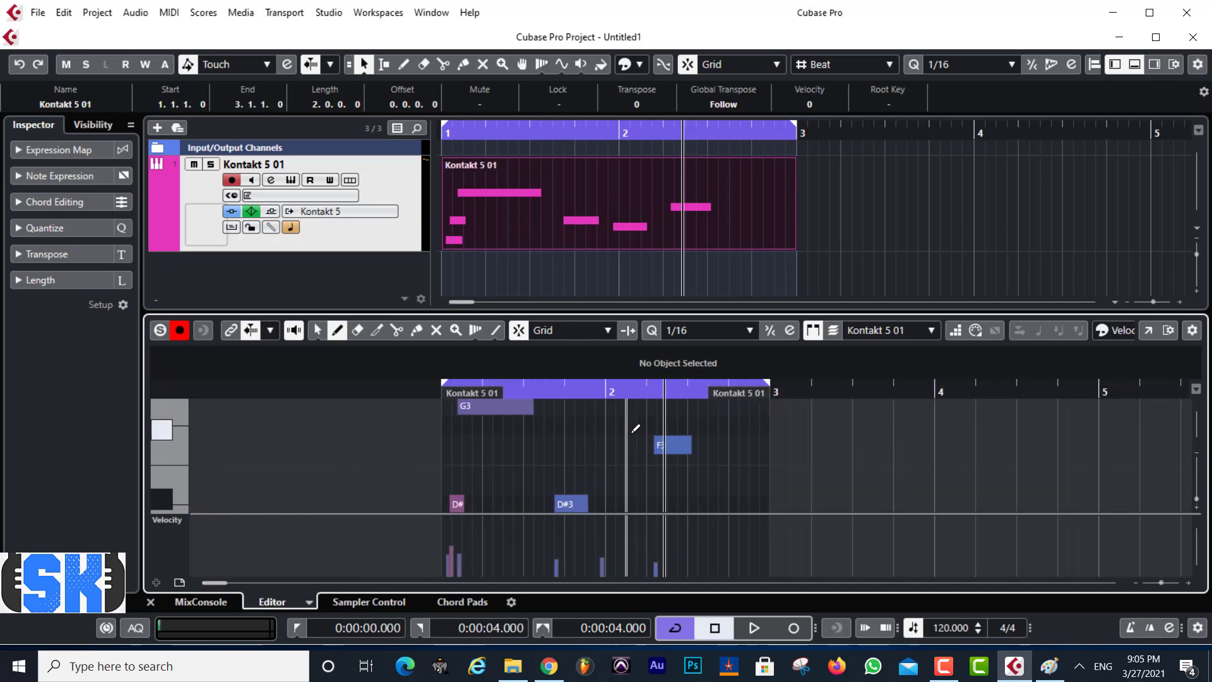
scroll(653, 442, up, 4)
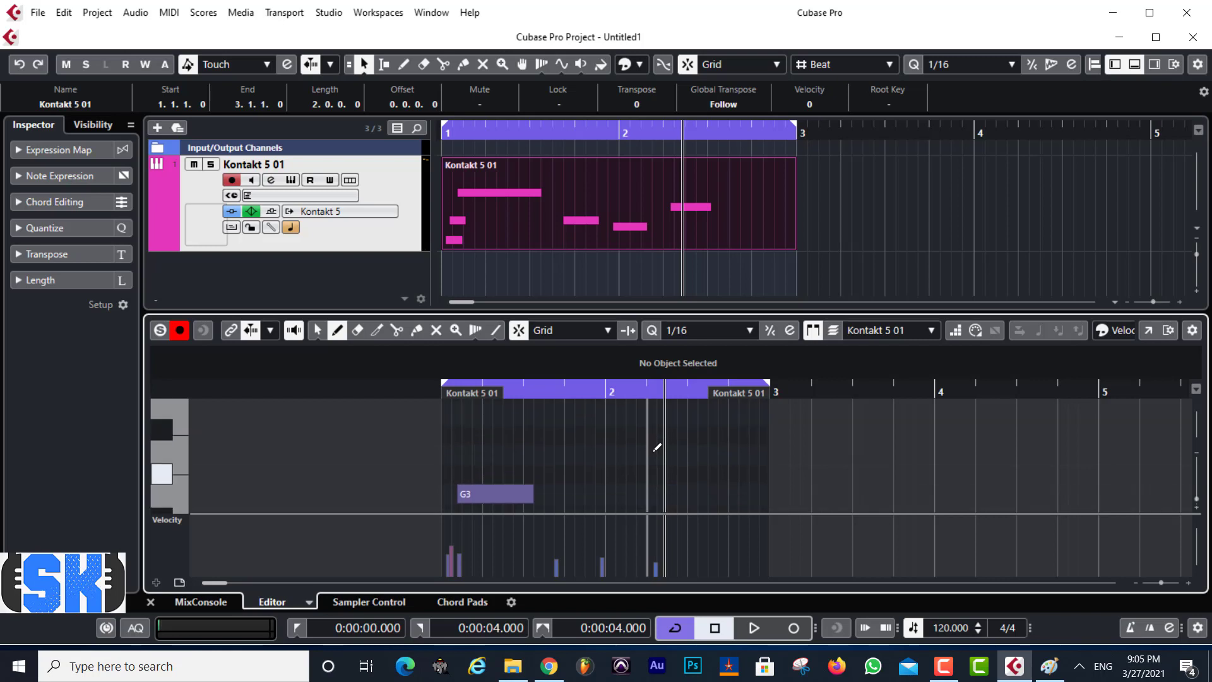
scroll(657, 447, down, 3)
scroll(657, 447, down, 3)
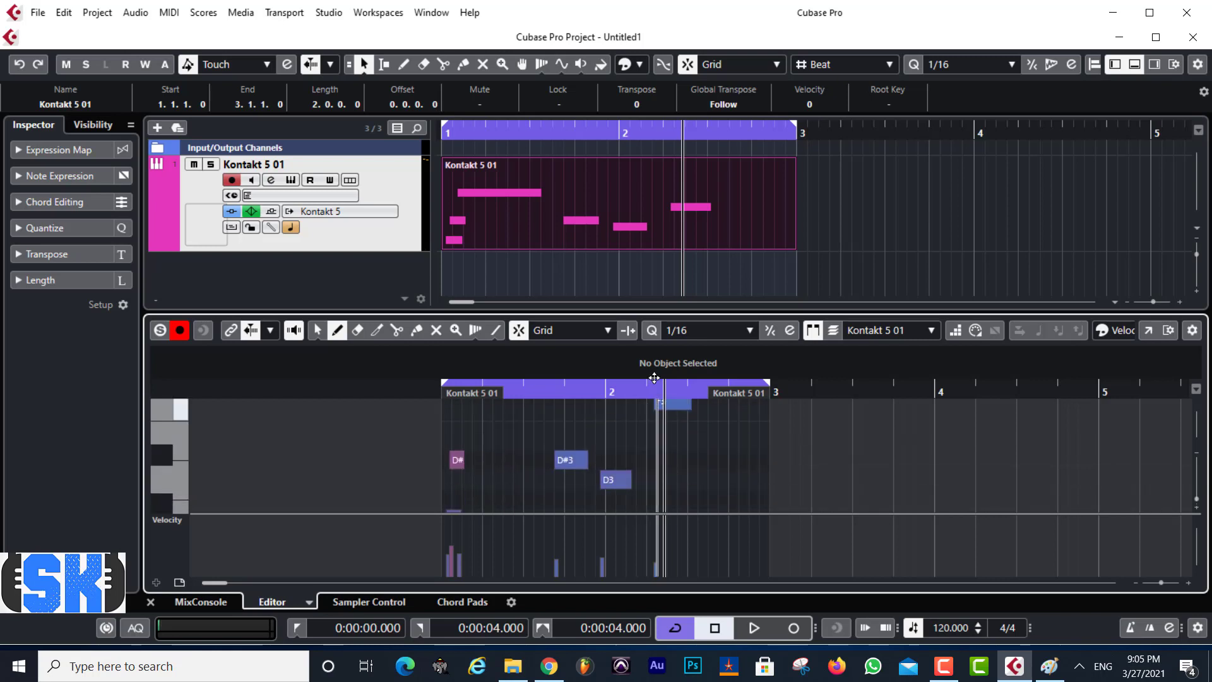
click(1134, 63)
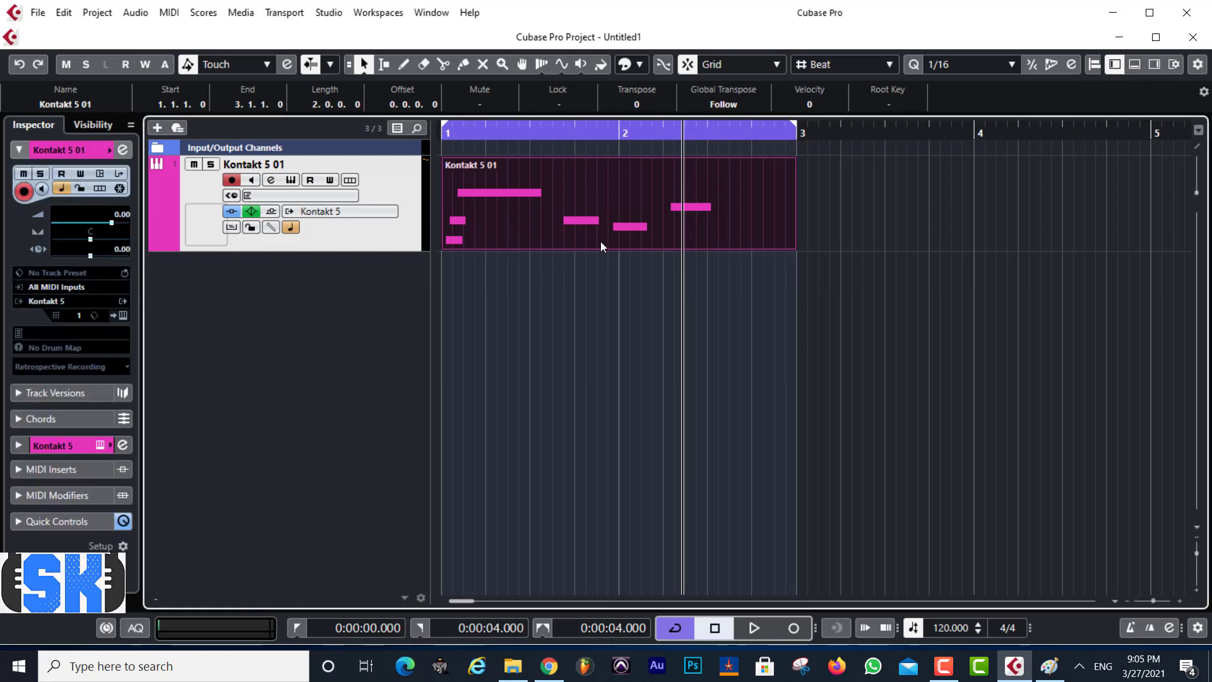